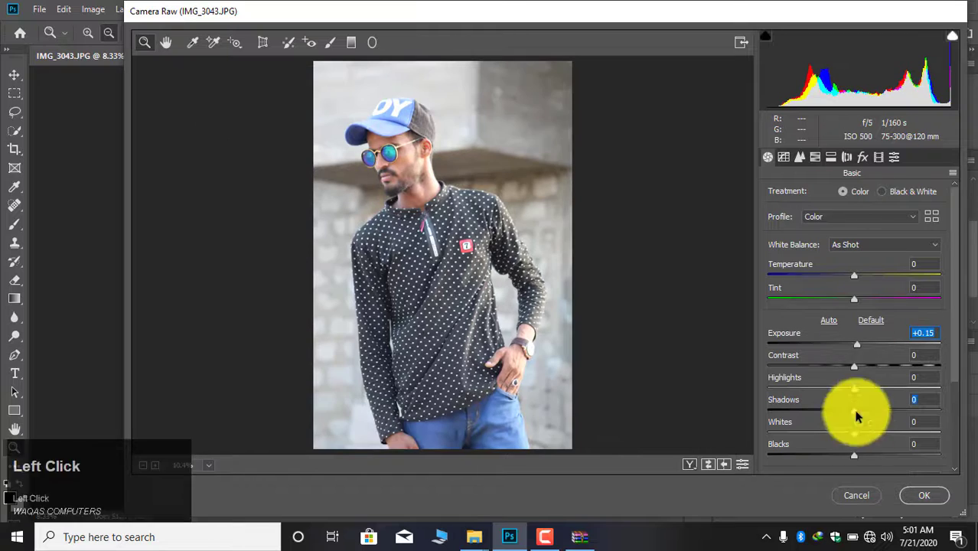
# Apply HSL adjustments with Oranges luminance +23 and Blues luminance -6, shifting the Blues hue down and raising the Blues saturation.
pyautogui.click(814, 155)
pyautogui.click(865, 272)
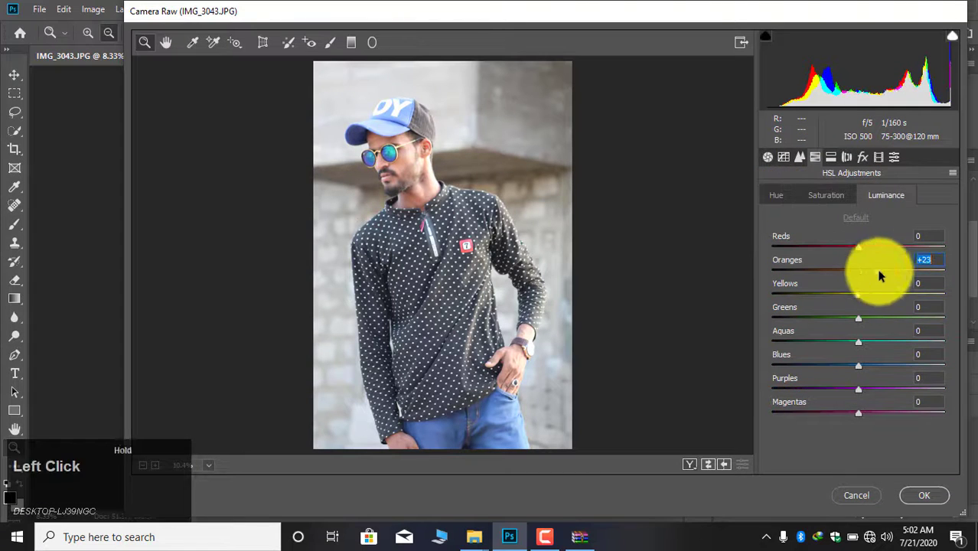
pyautogui.click(777, 196)
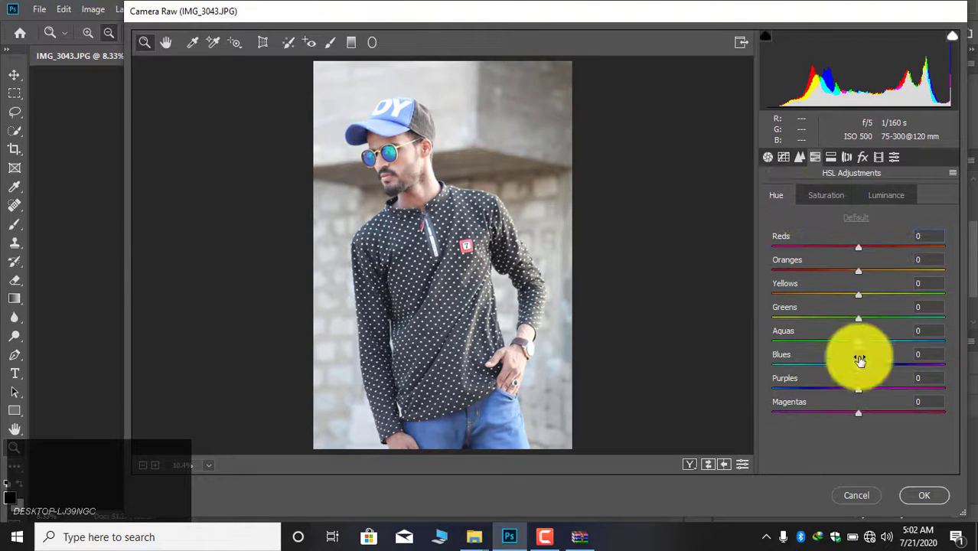
pyautogui.moveTo(858, 361); pyautogui.dragTo(840, 361)
pyautogui.click(822, 196)
pyautogui.click(904, 367)
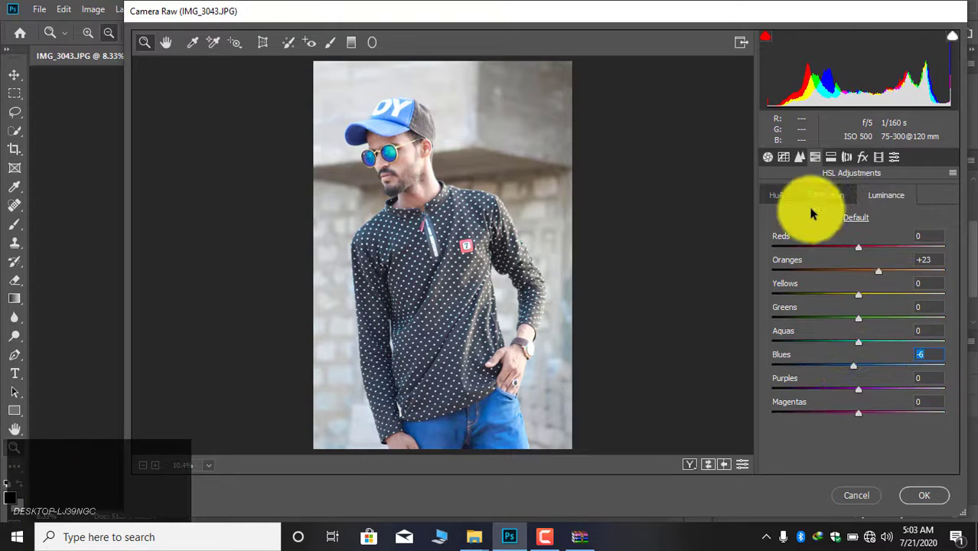
pyautogui.press('Return')
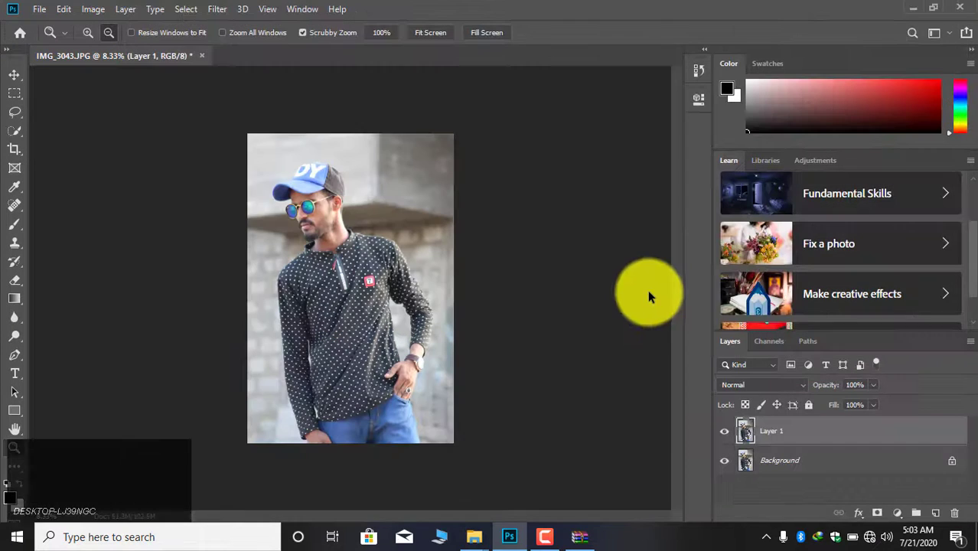
# Reopen the Camera Raw filter and set Clarity +17, Dehaze +19, Vibrance +22 and Saturation +11.
pyautogui.click(217, 9)
pyautogui.click(253, 91)
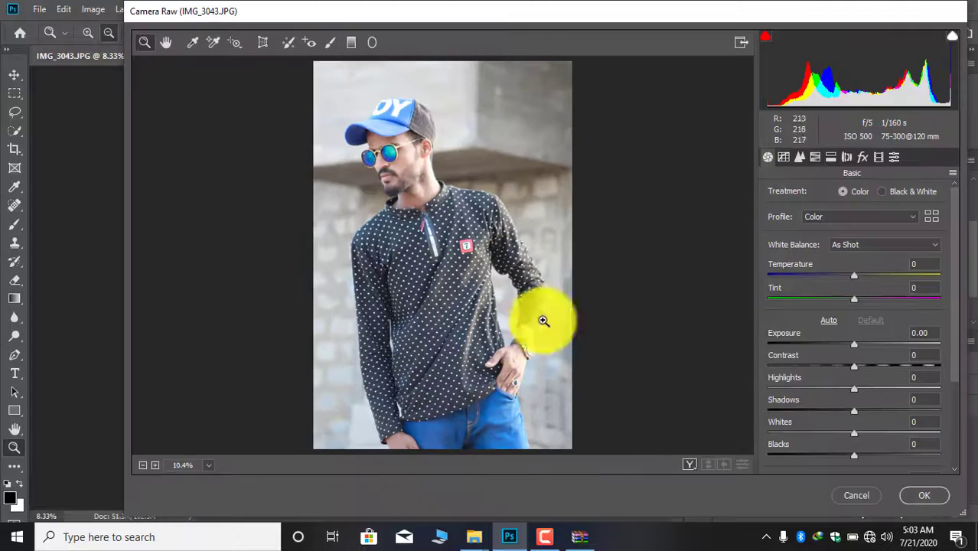
pyautogui.click(814, 157)
pyautogui.click(825, 195)
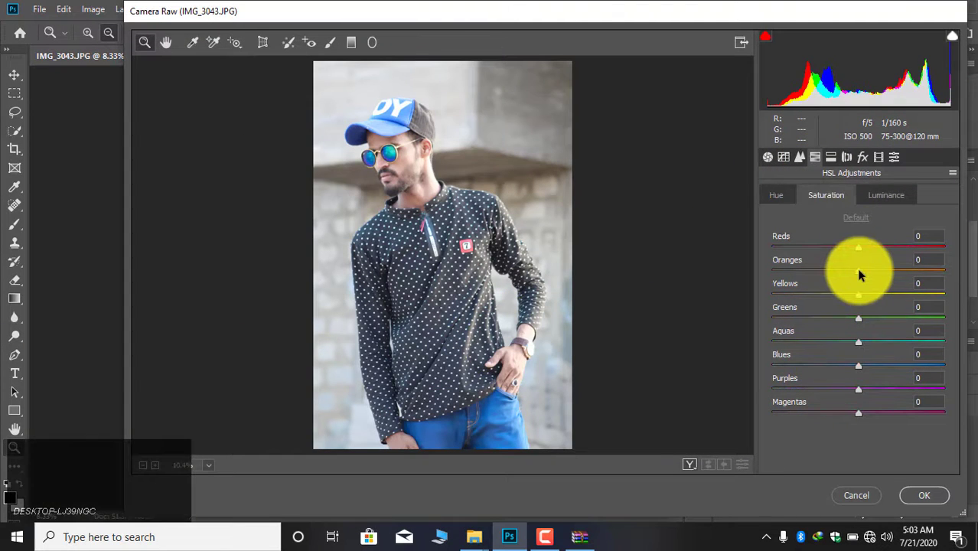
pyautogui.click(878, 196)
pyautogui.click(767, 156)
pyautogui.scroll(-3, 854, 419)
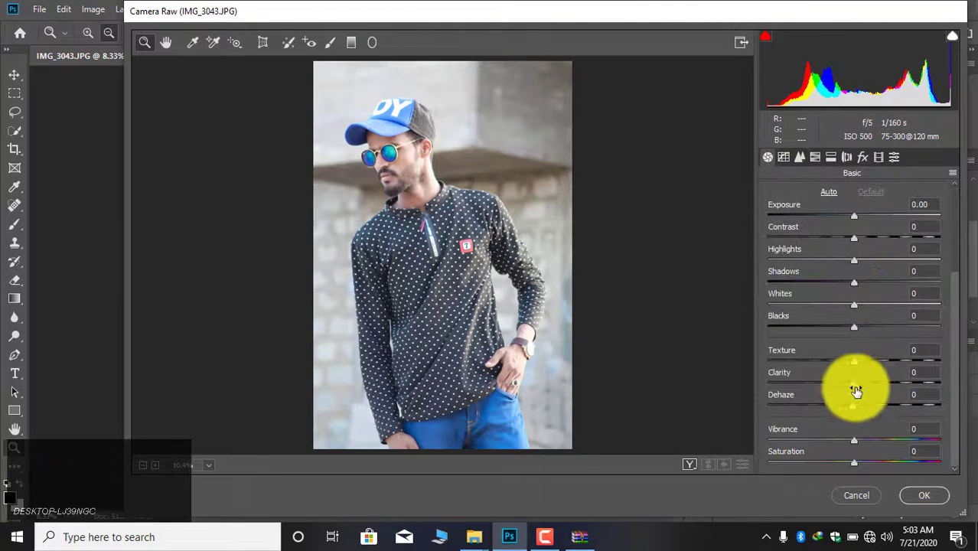
pyautogui.moveTo(853, 403); pyautogui.dragTo(869, 404)
pyautogui.moveTo(854, 440); pyautogui.dragTo(867, 465)
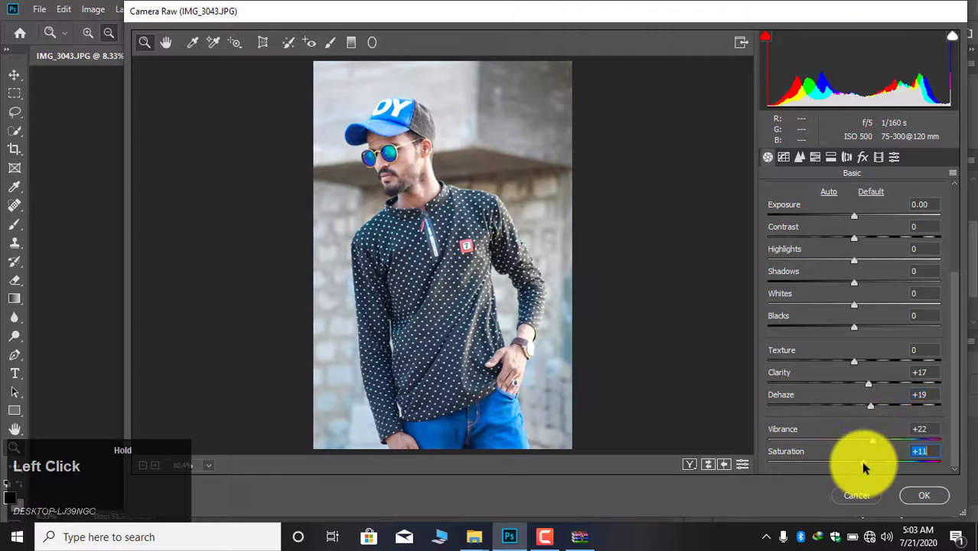
# Lower the HSL saturation of Oranges to -31 and Reds to -4, and apply the filter.
pyautogui.click(816, 159)
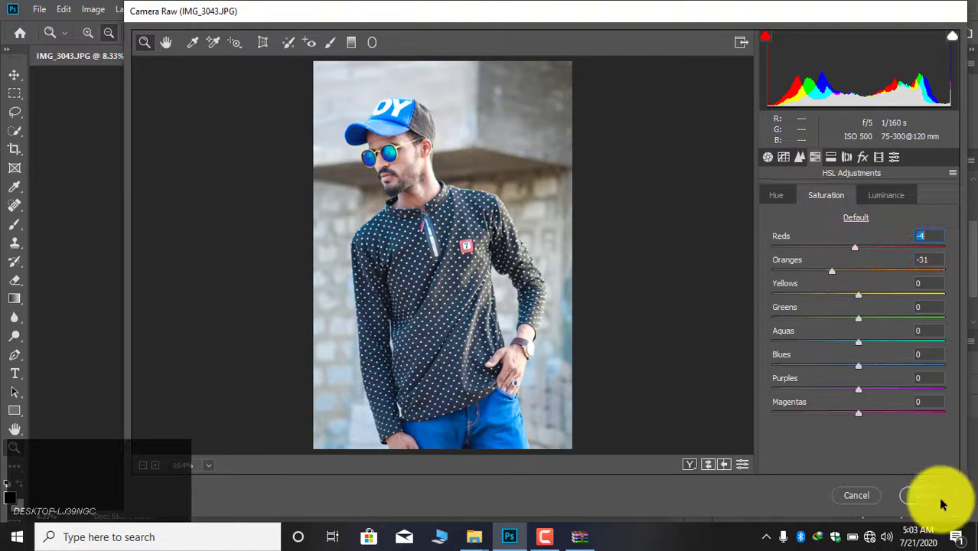
pyautogui.click(938, 496)
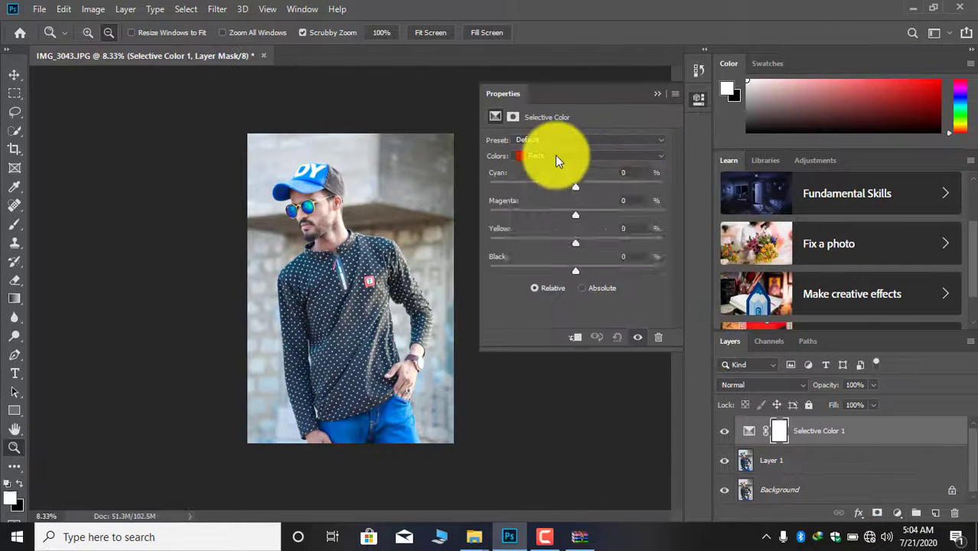
# Set Black to +2% for Neutrals in the Selective Color adjustment and merge that adjustment layer into Layer 1.
pyautogui.click(555, 156)
pyautogui.click(555, 257)
pyautogui.moveTo(576, 270); pyautogui.dragTo(577, 270)
pyautogui.click(566, 155)
pyautogui.click(548, 247)
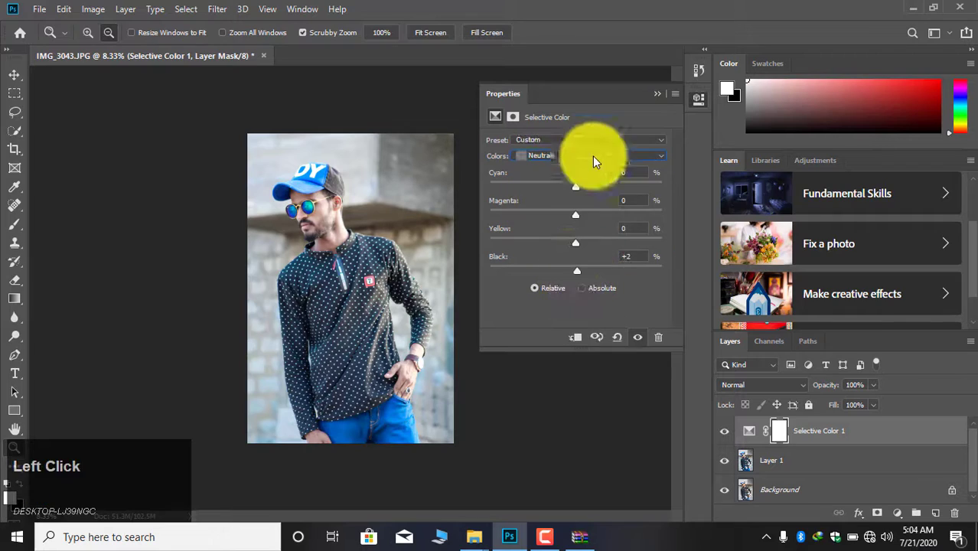
pyautogui.click(657, 94)
pyautogui.rightClick(814, 431)
pyautogui.click(688, 414)
# Set up the Mixer Brush for the face retouch with the Moist preset and 74% flow.
pyautogui.click(88, 32)
pyautogui.click(257, 174)
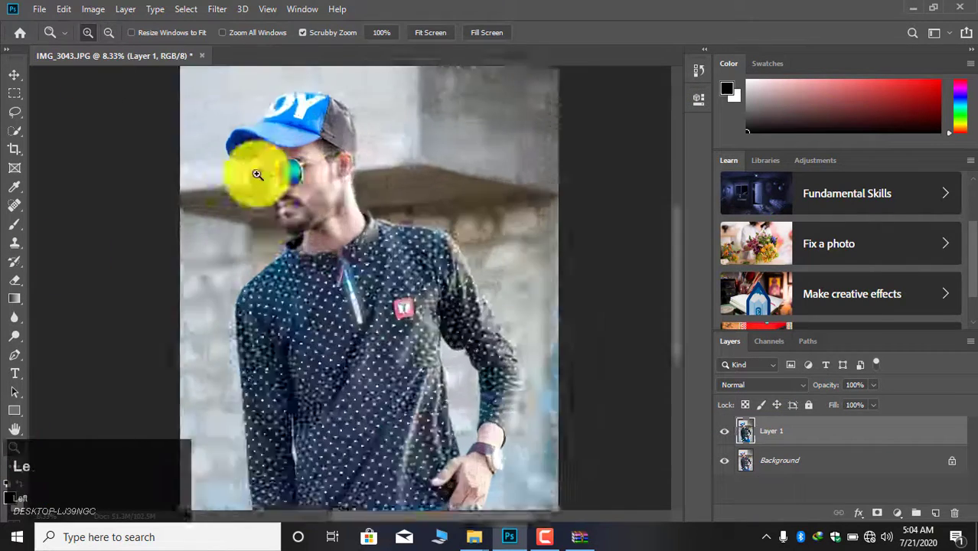
pyautogui.moveTo(257, 174); pyautogui.dragTo(310, 133)
pyautogui.click(253, 138)
pyautogui.rightClick(17, 226)
pyautogui.click(57, 265)
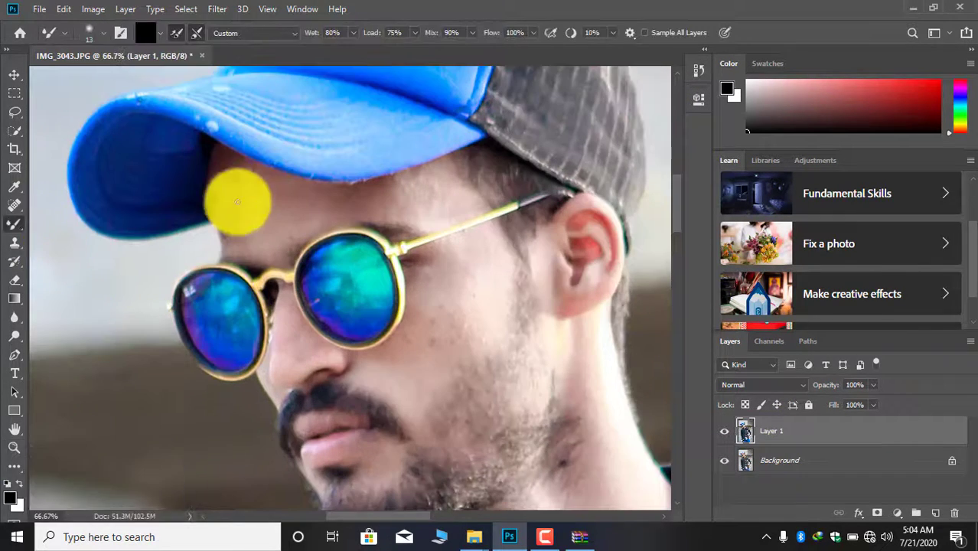
pyautogui.click(235, 34)
pyautogui.click(238, 111)
pyautogui.click(534, 33)
pyautogui.moveTo(501, 48); pyautogui.dragTo(552, 48)
pyautogui.click(317, 212)
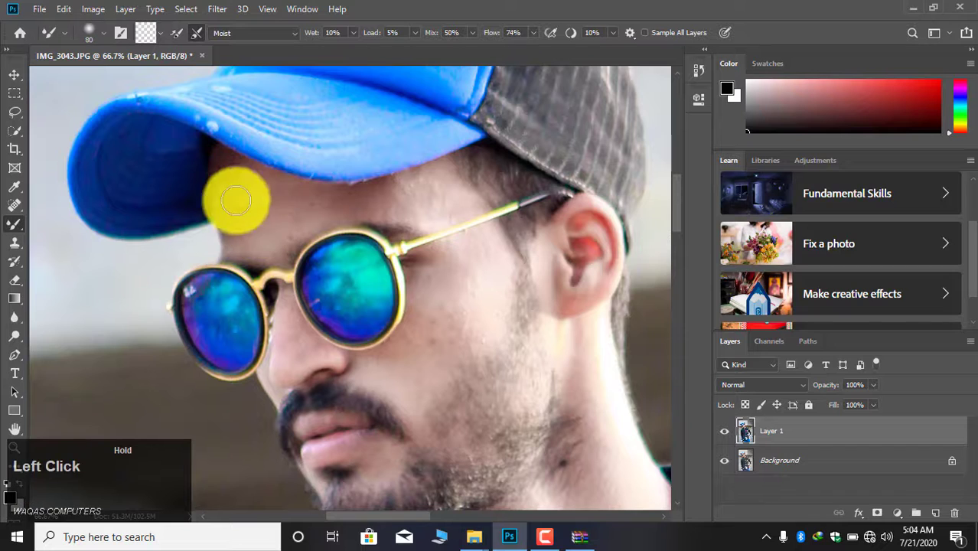
# Smooth the skin on the forehead, the temple and the cheek beside the sunglasses with the Mixer Brush.
pyautogui.press(']')
pyautogui.moveTo(237, 200)
pyautogui.mouseDown()
pyautogui.moveTo(311, 218)
pyautogui.moveTo(279, 209)
pyautogui.moveTo(250, 184)
pyautogui.mouseUp()
pyautogui.moveTo(249, 184)
pyautogui.mouseDown()
pyautogui.moveTo(301, 205)
pyautogui.moveTo(290, 206)
pyautogui.mouseUp()
pyautogui.press('[')
pyautogui.press('[')
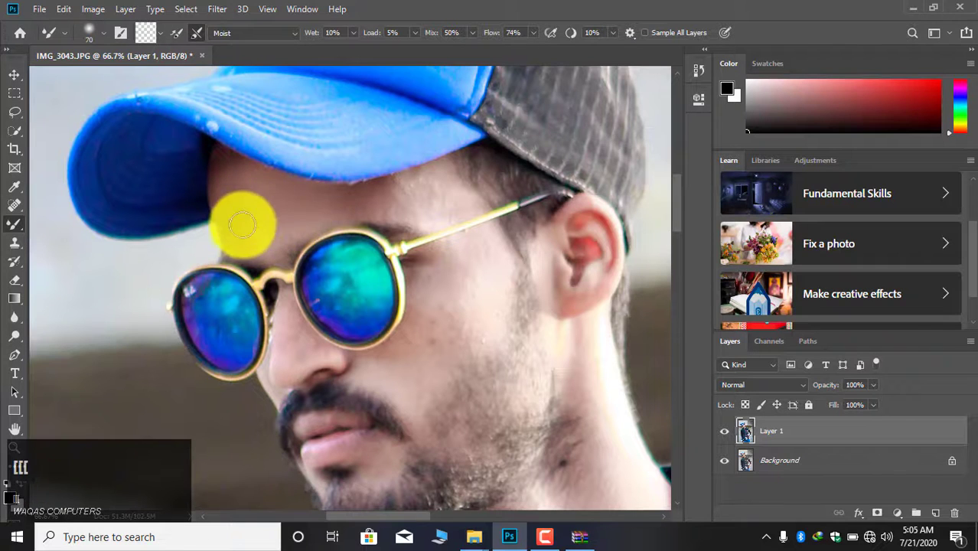
pyautogui.moveTo(240, 225)
pyautogui.mouseDown()
pyautogui.moveTo(292, 229)
pyautogui.moveTo(241, 179)
pyautogui.moveTo(256, 238)
pyautogui.moveTo(308, 203)
pyautogui.mouseUp()
pyautogui.press('[')
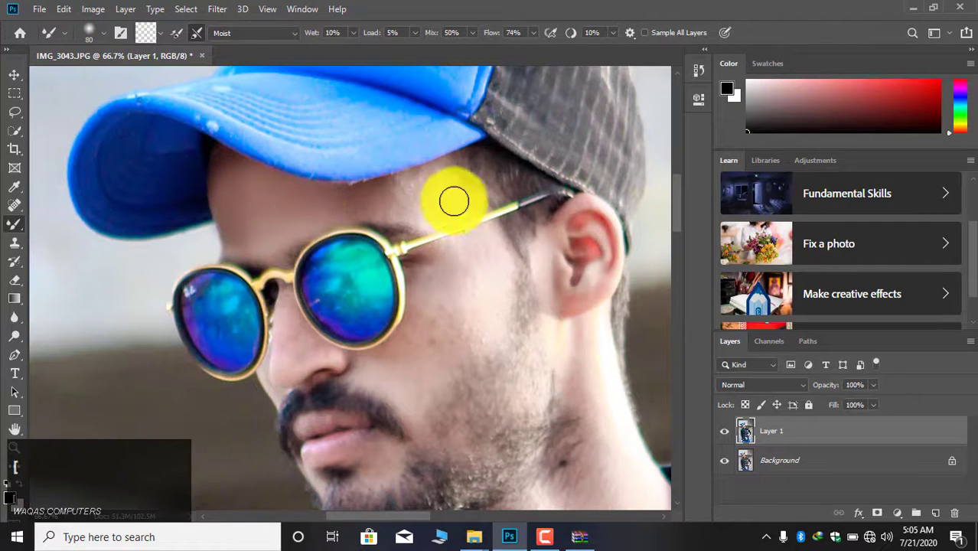
pyautogui.press(']')
pyautogui.moveTo(434, 179)
pyautogui.mouseDown()
pyautogui.moveTo(340, 203)
pyautogui.moveTo(422, 202)
pyautogui.mouseUp()
pyautogui.scroll(-1, 459, 215)
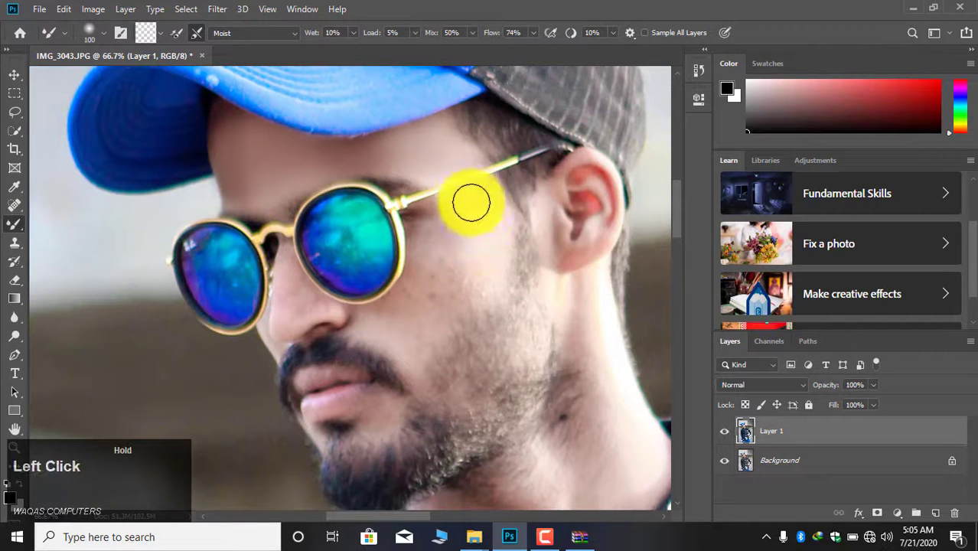
pyautogui.moveTo(481, 276)
pyautogui.mouseDown()
pyautogui.moveTo(454, 234)
pyautogui.moveTo(426, 322)
pyautogui.mouseUp()
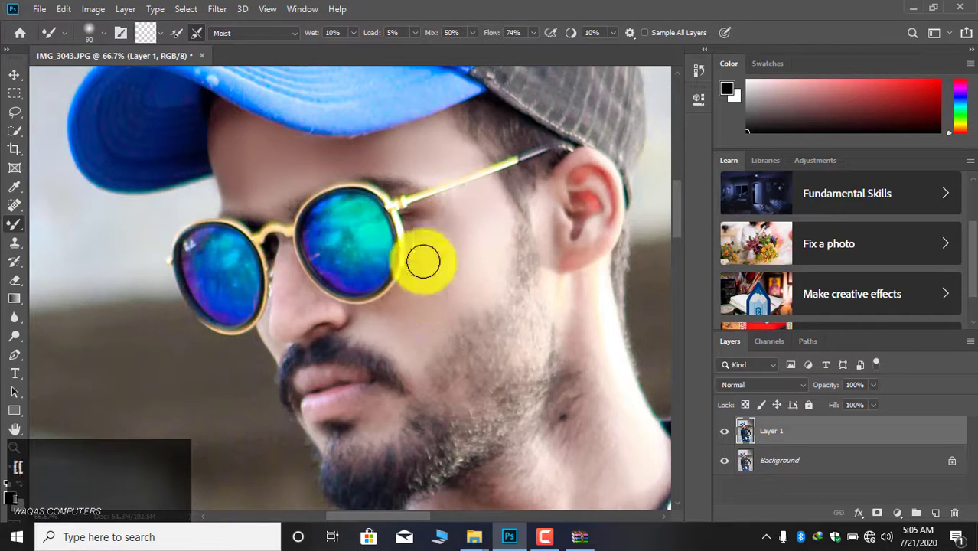
# Smooth the skin along the nose between the sunglass lenses, using a smaller Mixer Brush.
pyautogui.click(14, 448)
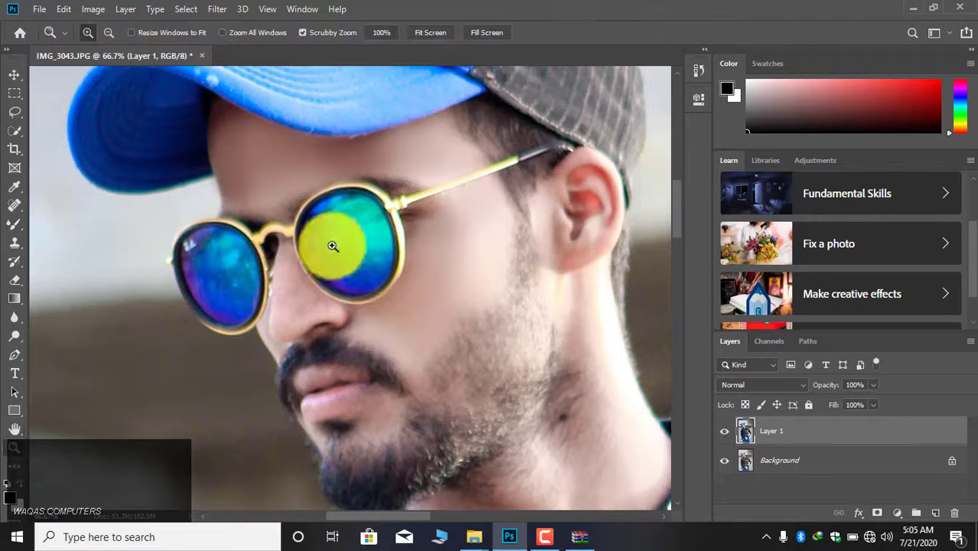
pyautogui.click(272, 337)
pyautogui.click(273, 336)
pyautogui.click(13, 224)
pyautogui.press('[')
pyautogui.press('[')
pyautogui.press('[')
pyautogui.scroll(1, 325, 144)
pyautogui.moveTo(319, 142)
pyautogui.mouseDown()
pyautogui.moveTo(346, 206)
pyautogui.moveTo(417, 290)
pyautogui.moveTo(479, 329)
pyautogui.moveTo(410, 325)
pyautogui.moveTo(324, 376)
pyautogui.moveTo(316, 277)
pyautogui.moveTo(309, 355)
pyautogui.moveTo(329, 283)
pyautogui.moveTo(384, 269)
pyautogui.mouseUp()
pyautogui.scroll(-3, 505, 260)
pyautogui.press('[')
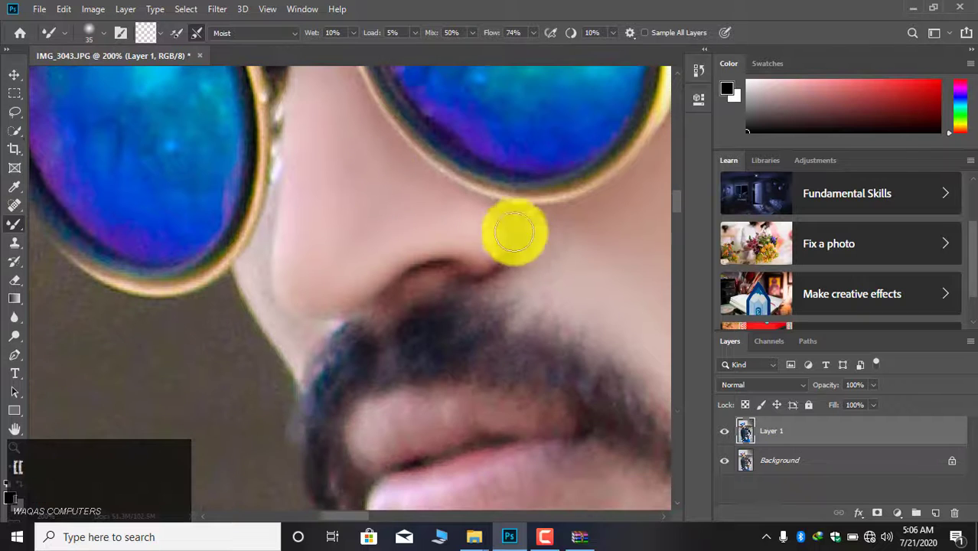
# Blend the skin around the nostril, beside the moustache and below the mouth corner with a fine Mixer Brush.
pyautogui.press(']')
pyautogui.press(']')
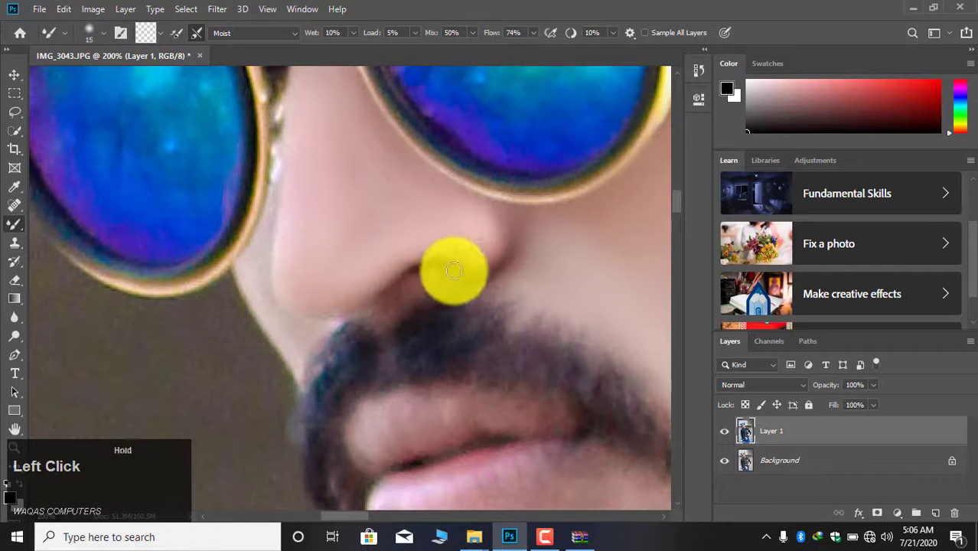
pyautogui.press(']')
pyautogui.moveTo(453, 270)
pyautogui.mouseDown()
pyautogui.moveTo(368, 286)
pyautogui.moveTo(300, 271)
pyautogui.mouseUp()
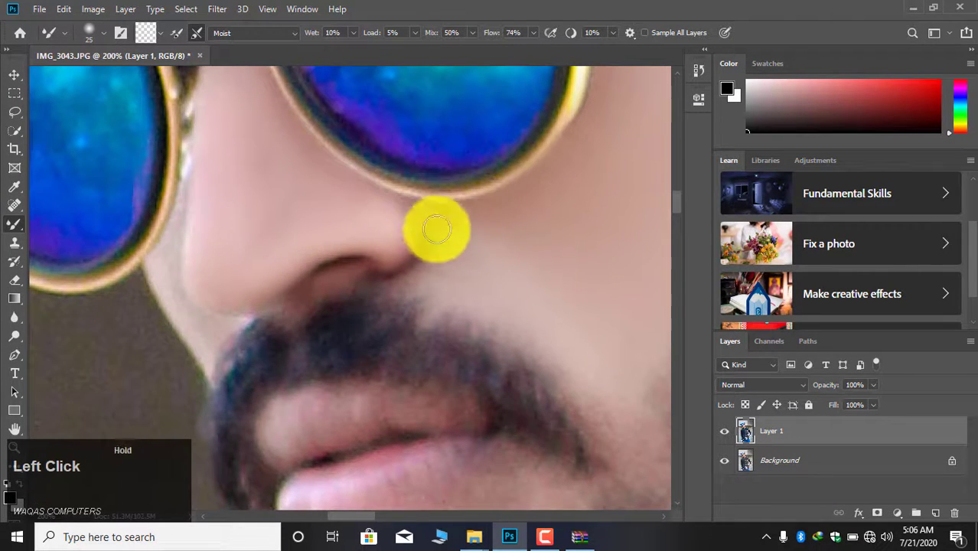
pyautogui.moveTo(436, 228); pyautogui.dragTo(426, 284)
pyautogui.moveTo(193, 249)
pyautogui.mouseDown()
pyautogui.moveTo(306, 275)
pyautogui.moveTo(335, 351)
pyautogui.mouseUp()
pyautogui.moveTo(407, 330); pyautogui.dragTo(218, 151)
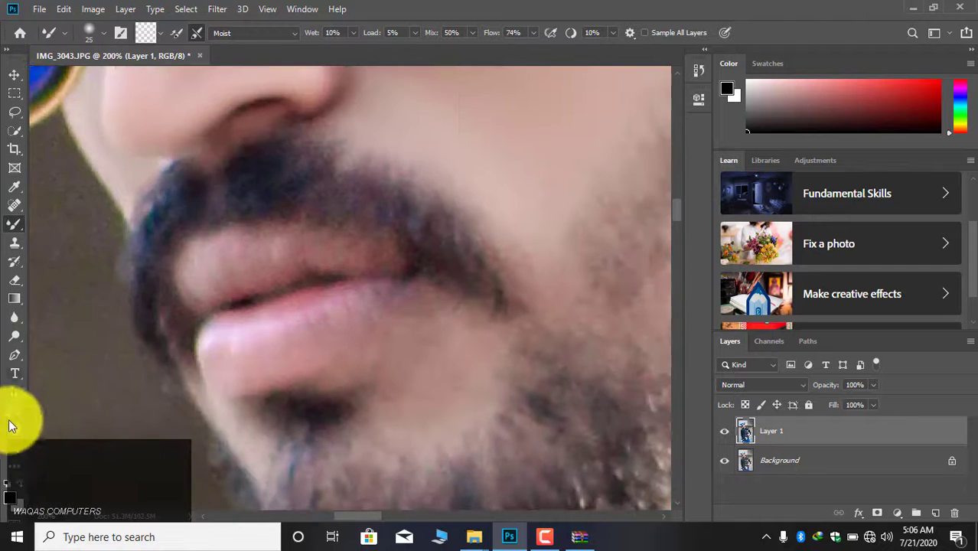
# Smooth the skin around the lower lip and chin with a Mixer Brush of about 50 px.
pyautogui.click(14, 447)
pyautogui.click(373, 190)
pyautogui.press('b')
pyautogui.press(']')
pyautogui.press(']')
pyautogui.press(']')
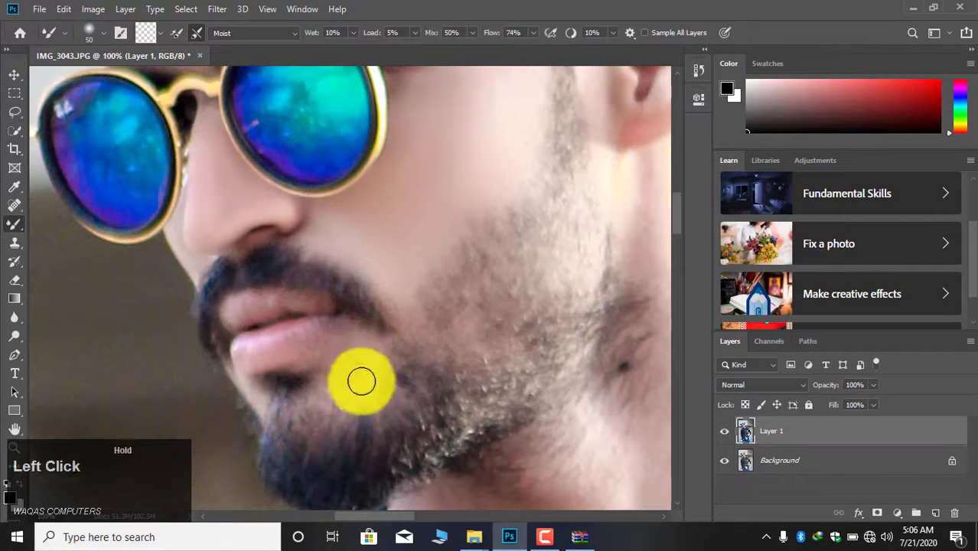
pyautogui.moveTo(260, 352)
pyautogui.mouseDown()
pyautogui.moveTo(284, 306)
pyautogui.moveTo(236, 312)
pyautogui.moveTo(243, 376)
pyautogui.mouseUp()
pyautogui.press('[')
pyautogui.press('[')
pyautogui.press('[')
pyautogui.press(']')
pyautogui.press(']')
pyautogui.press(']')
# Smooth the skin around the ear and down the side of the neck, blending away the dark spot below the jaw.
pyautogui.moveTo(511, 230)
pyautogui.mouseDown()
pyautogui.moveTo(404, 170)
pyautogui.moveTo(395, 114)
pyautogui.moveTo(464, 193)
pyautogui.moveTo(380, 226)
pyautogui.mouseUp()
pyautogui.press(']')
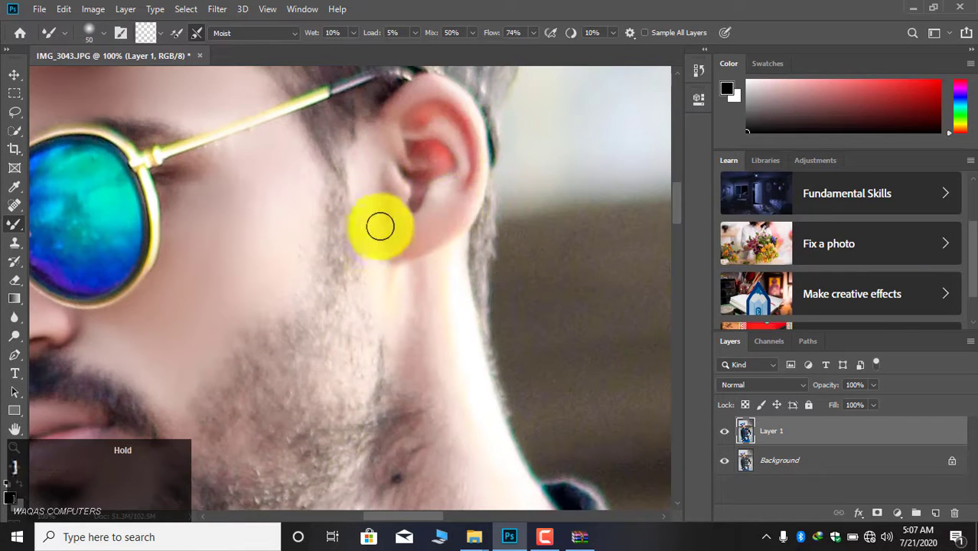
pyautogui.scroll(-4, 441, 275)
pyautogui.scroll(1, 440, 243)
pyautogui.press(']')
pyautogui.press(']')
pyautogui.moveTo(445, 179); pyautogui.dragTo(443, 192)
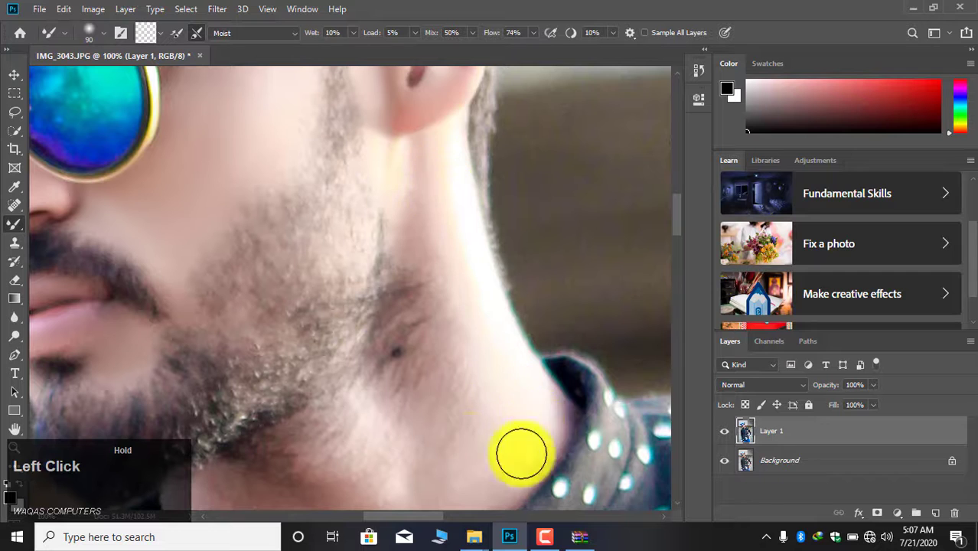
pyautogui.moveTo(449, 350); pyautogui.dragTo(446, 329)
pyautogui.scroll(-3, 417, 205)
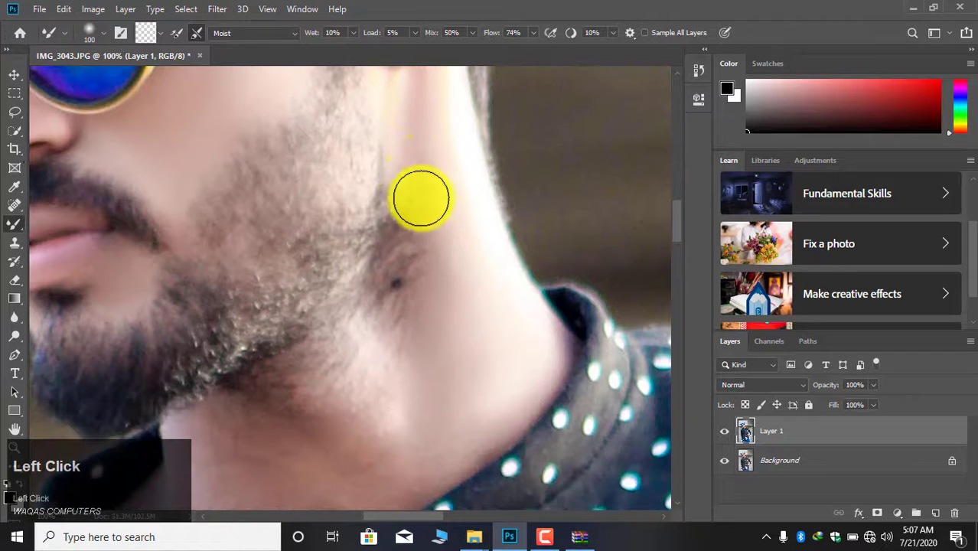
pyautogui.moveTo(412, 218); pyautogui.dragTo(389, 244)
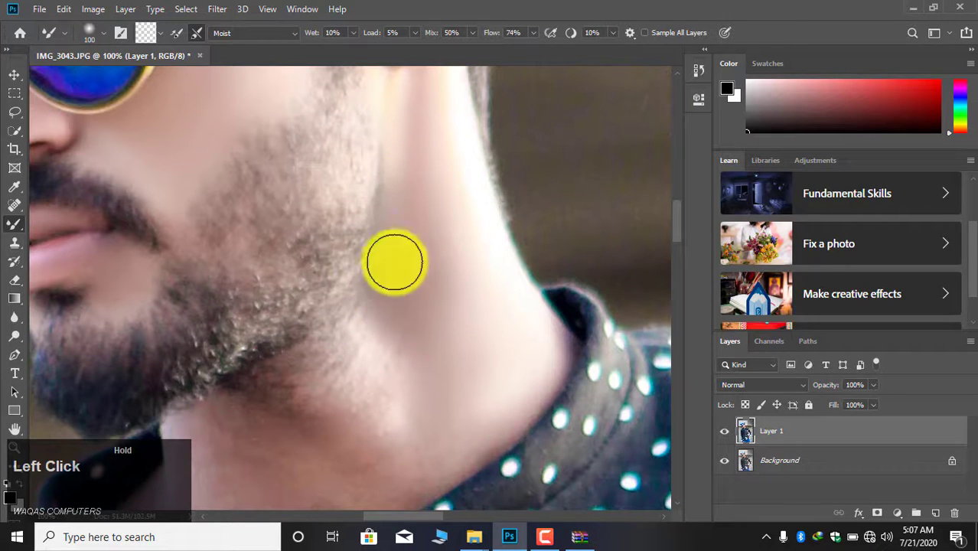
# Smooth the front of the neck beneath the beard with a 100 px Mixer Brush.
pyautogui.scroll(-2, 396, 404)
pyautogui.moveTo(396, 404)
pyautogui.mouseDown()
pyautogui.moveTo(398, 206)
pyautogui.moveTo(398, 220)
pyautogui.moveTo(493, 366)
pyautogui.moveTo(429, 416)
pyautogui.moveTo(388, 413)
pyautogui.moveTo(331, 331)
pyautogui.moveTo(337, 305)
pyautogui.moveTo(297, 353)
pyautogui.moveTo(279, 327)
pyautogui.moveTo(273, 361)
pyautogui.moveTo(344, 372)
pyautogui.moveTo(305, 418)
pyautogui.moveTo(344, 445)
pyautogui.moveTo(373, 417)
pyautogui.mouseUp()
pyautogui.press('space')
pyautogui.moveTo(308, 389); pyautogui.dragTo(371, 301)
pyautogui.moveTo(260, 308)
pyautogui.mouseDown()
pyautogui.moveTo(253, 342)
pyautogui.moveTo(315, 390)
pyautogui.mouseUp()
pyautogui.moveTo(373, 382); pyautogui.dragTo(398, 380)
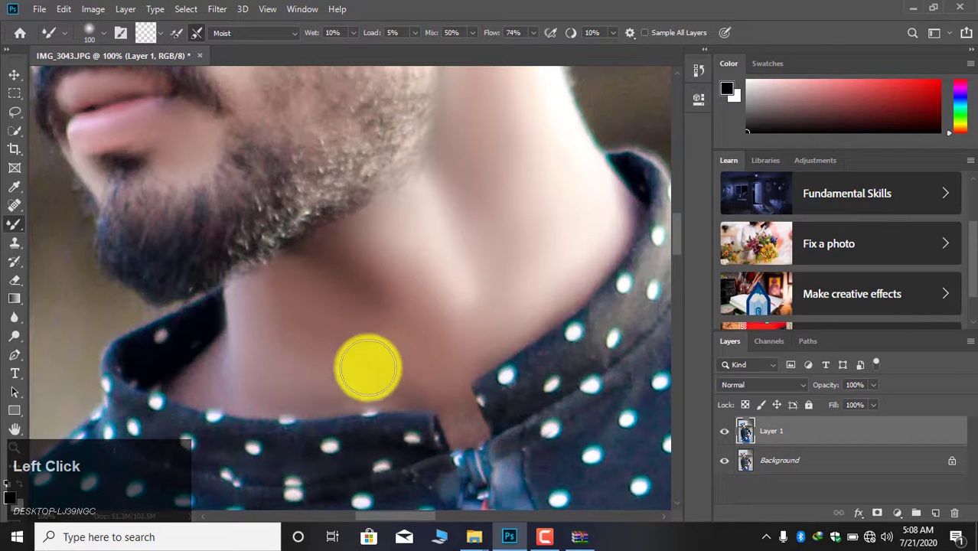
# Smooth the neck skin along the shirt collar and in the collar opening with a smaller Mixer Brush.
pyautogui.press('[')
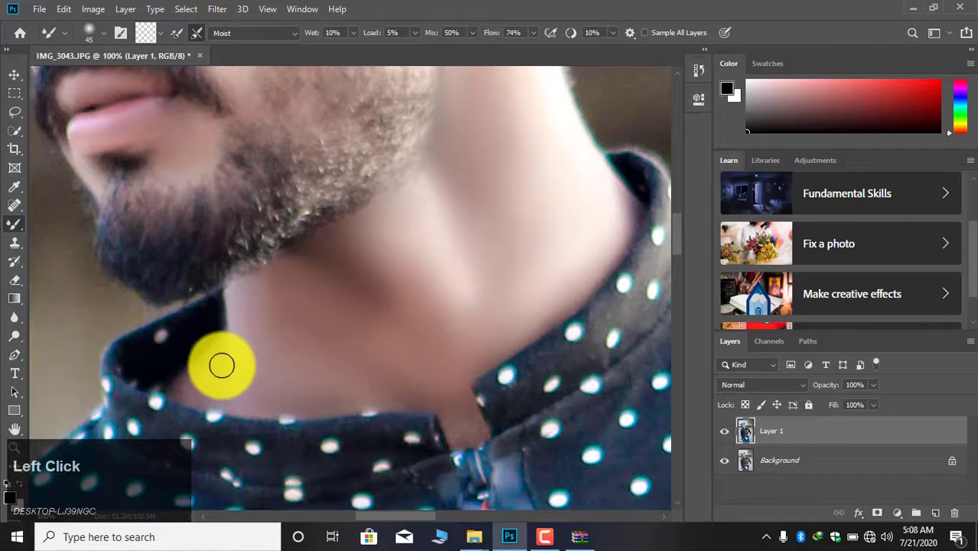
pyautogui.moveTo(213, 391); pyautogui.dragTo(229, 359)
pyautogui.press(']')
pyautogui.moveTo(461, 405)
pyautogui.mouseDown()
pyautogui.moveTo(461, 430)
pyautogui.moveTo(460, 375)
pyautogui.mouseUp()
pyautogui.scroll(5, 68, 291)
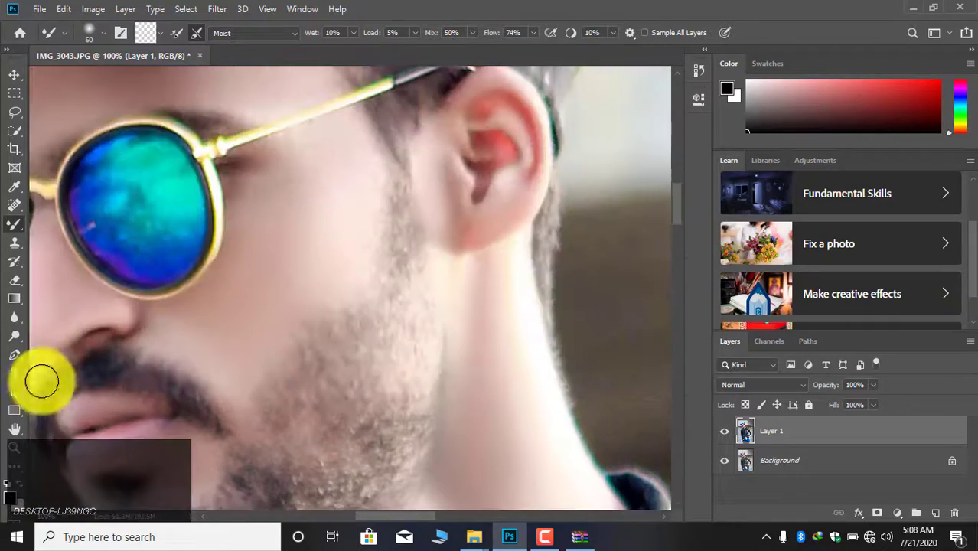
# Smooth the skin on the back of the hand tucked into the pocket with a 60 px Mixer Brush.
pyautogui.press('z')
pyautogui.click(108, 33)
pyautogui.click(371, 197)
pyautogui.click(387, 192)
pyautogui.keyDown('alt'); pyautogui.click(518, 341); pyautogui.keyUp('alt')
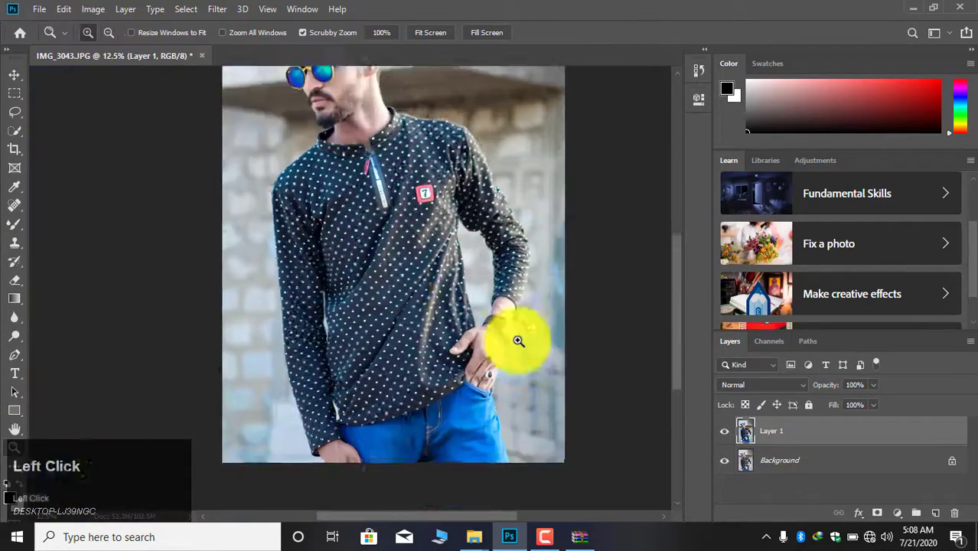
pyautogui.scroll(-2, 449, 331)
pyautogui.scroll(-2, 449, 332)
pyautogui.click(449, 331)
pyautogui.click(367, 162)
pyautogui.click(14, 224)
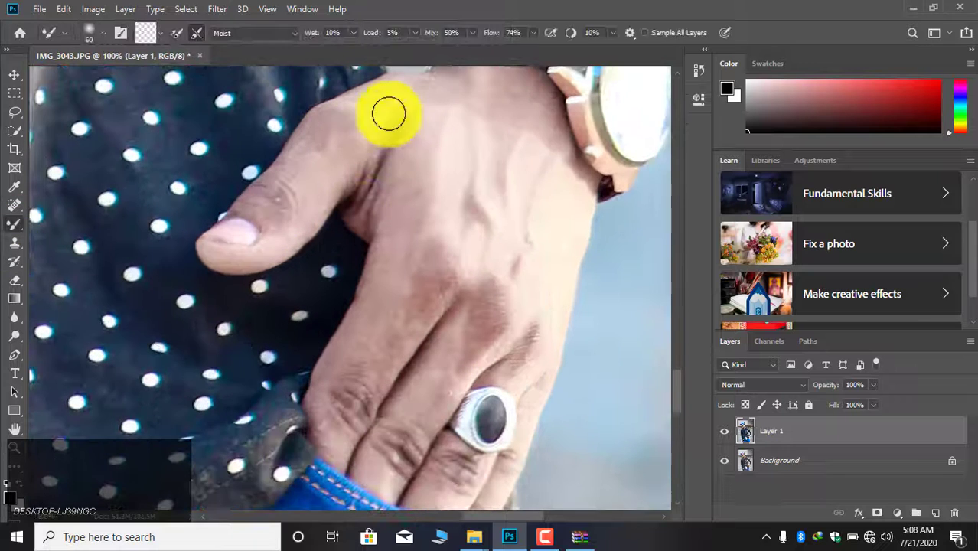
pyautogui.moveTo(388, 114)
pyautogui.mouseDown()
pyautogui.moveTo(319, 167)
pyautogui.moveTo(280, 233)
pyautogui.moveTo(421, 116)
pyautogui.mouseUp()
pyautogui.moveTo(540, 119)
pyautogui.mouseDown()
pyautogui.moveTo(549, 153)
pyautogui.moveTo(483, 96)
pyautogui.moveTo(444, 136)
pyautogui.moveTo(453, 123)
pyautogui.moveTo(404, 264)
pyautogui.mouseUp()
pyautogui.moveTo(393, 186); pyautogui.dragTo(468, 225)
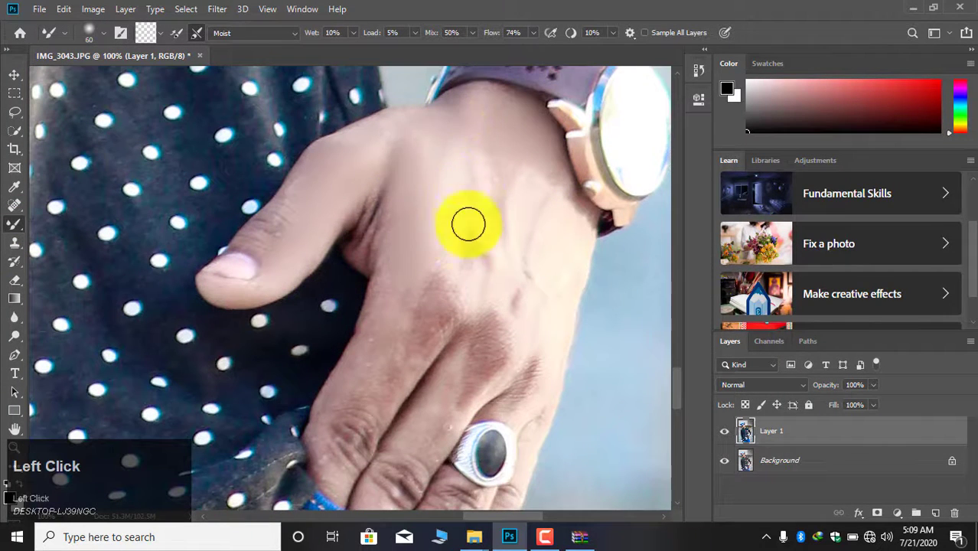
# Smooth the knuckles, fingers and thumb of the same hand with the 60 px Mixer Brush.
pyautogui.scroll(-2, 473, 308)
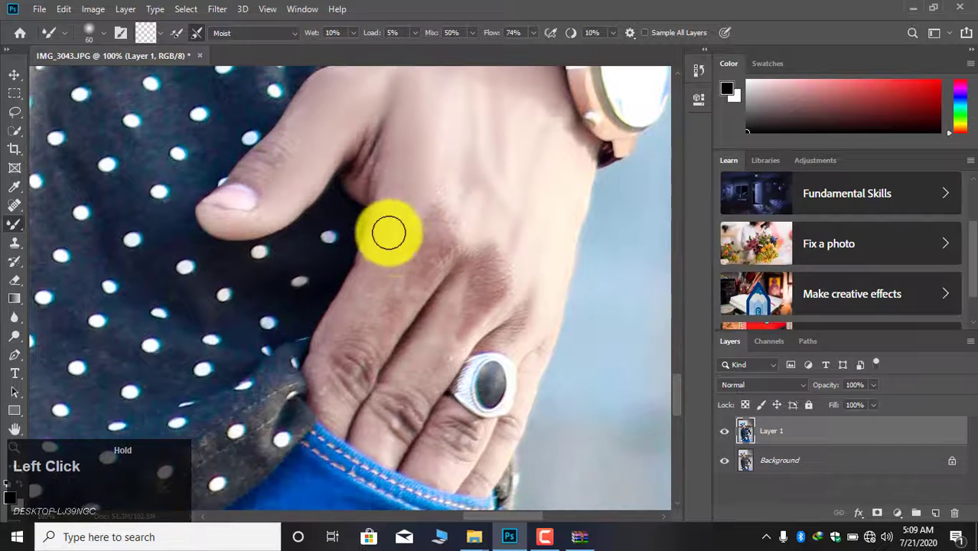
pyautogui.moveTo(404, 304)
pyautogui.mouseDown()
pyautogui.moveTo(433, 335)
pyautogui.moveTo(411, 367)
pyautogui.moveTo(489, 284)
pyautogui.moveTo(498, 262)
pyautogui.mouseUp()
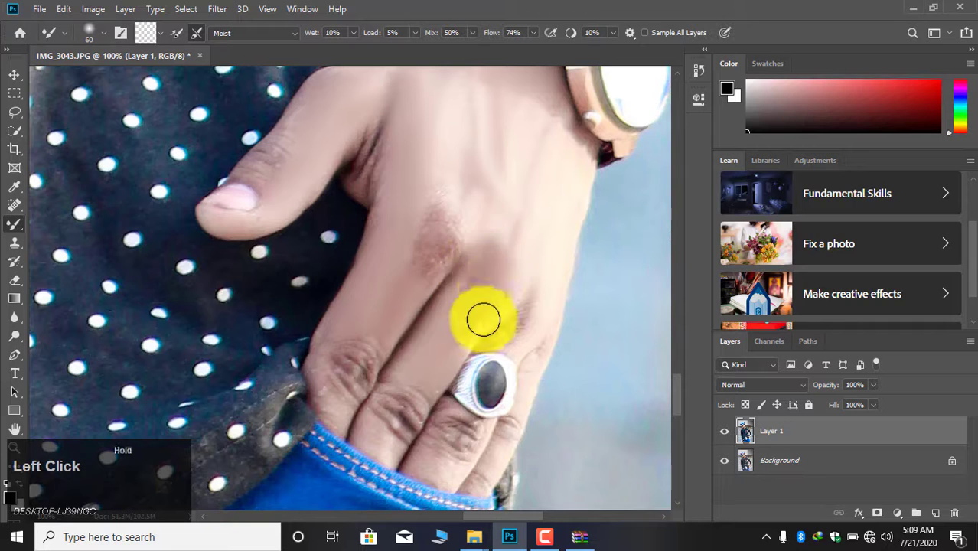
pyautogui.moveTo(482, 319)
pyautogui.mouseDown()
pyautogui.moveTo(443, 254)
pyautogui.moveTo(423, 259)
pyautogui.moveTo(439, 194)
pyautogui.moveTo(400, 305)
pyautogui.moveTo(458, 284)
pyautogui.moveTo(519, 326)
pyautogui.moveTo(525, 317)
pyautogui.moveTo(371, 430)
pyautogui.moveTo(382, 445)
pyautogui.moveTo(321, 376)
pyautogui.moveTo(327, 405)
pyautogui.mouseUp()
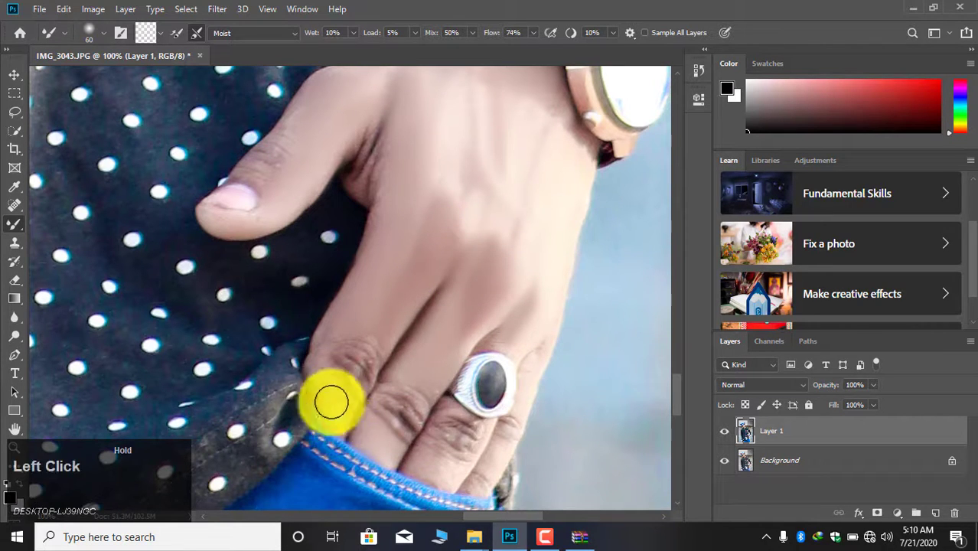
pyautogui.moveTo(319, 363)
pyautogui.mouseDown()
pyautogui.moveTo(446, 469)
pyautogui.moveTo(256, 392)
pyautogui.moveTo(523, 117)
pyautogui.mouseUp()
pyautogui.moveTo(309, 174); pyautogui.dragTo(242, 222)
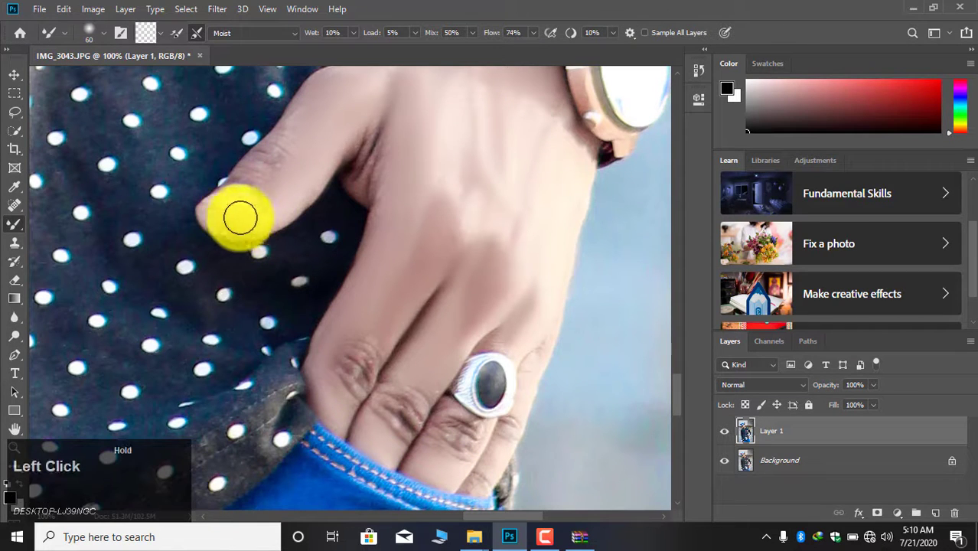
# Smooth the skin of the other hand, below the sleeve at the photo's lower edge, with the Mixer Brush.
pyautogui.click(110, 35)
pyautogui.doubleClick(336, 150)
pyautogui.moveTo(336, 151); pyautogui.dragTo(328, 248)
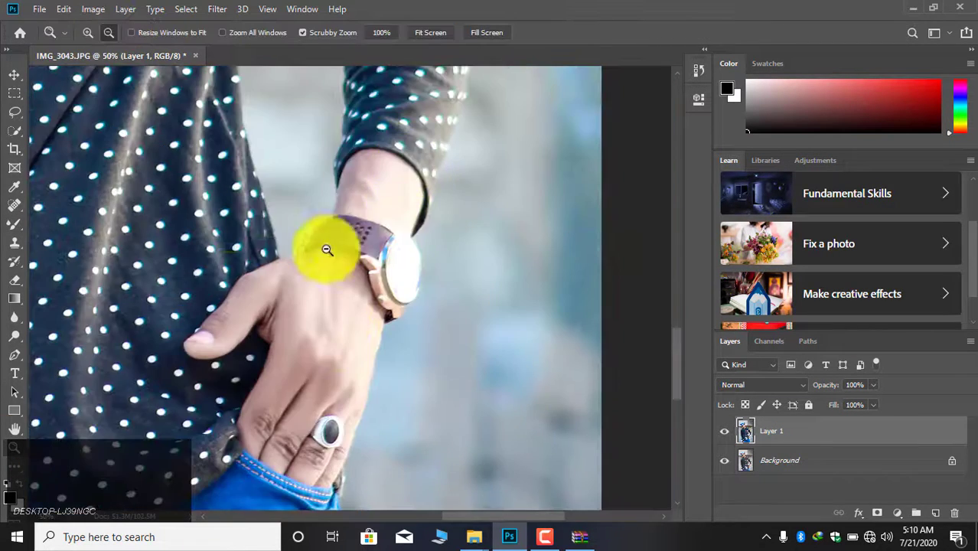
pyautogui.moveTo(243, 269); pyautogui.dragTo(318, 342)
pyautogui.scroll(-4, 224, 306)
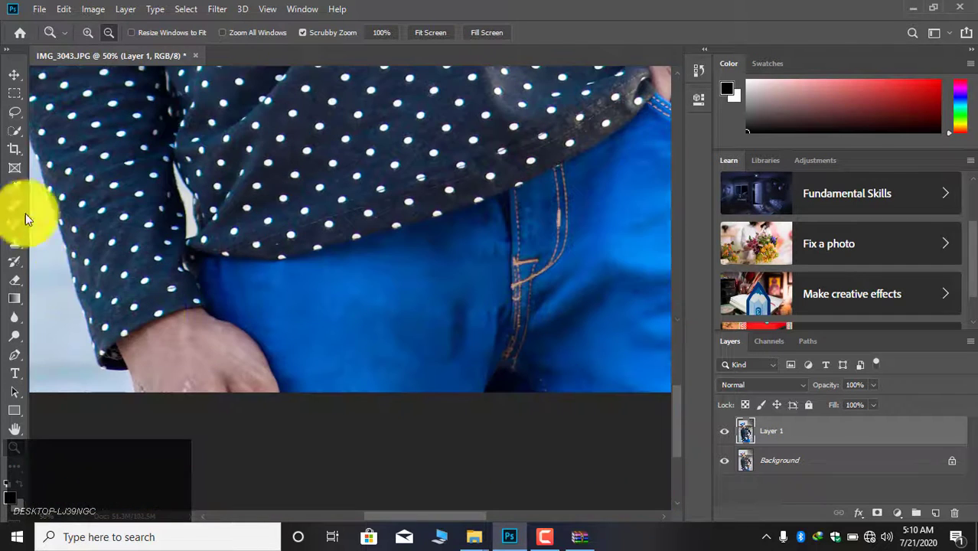
pyautogui.click(16, 223)
pyautogui.moveTo(219, 364)
pyautogui.mouseDown()
pyautogui.moveTo(212, 330)
pyautogui.moveTo(260, 384)
pyautogui.moveTo(217, 363)
pyautogui.moveTo(191, 327)
pyautogui.moveTo(172, 407)
pyautogui.moveTo(151, 378)
pyautogui.moveTo(210, 402)
pyautogui.moveTo(188, 363)
pyautogui.moveTo(161, 356)
pyautogui.moveTo(177, 390)
pyautogui.mouseUp()
# Set the Brush tool's foreground colour to bright red and add a new empty layer for the lips.
pyautogui.click(16, 454)
pyautogui.click(109, 33)
pyautogui.tripleClick(330, 193)
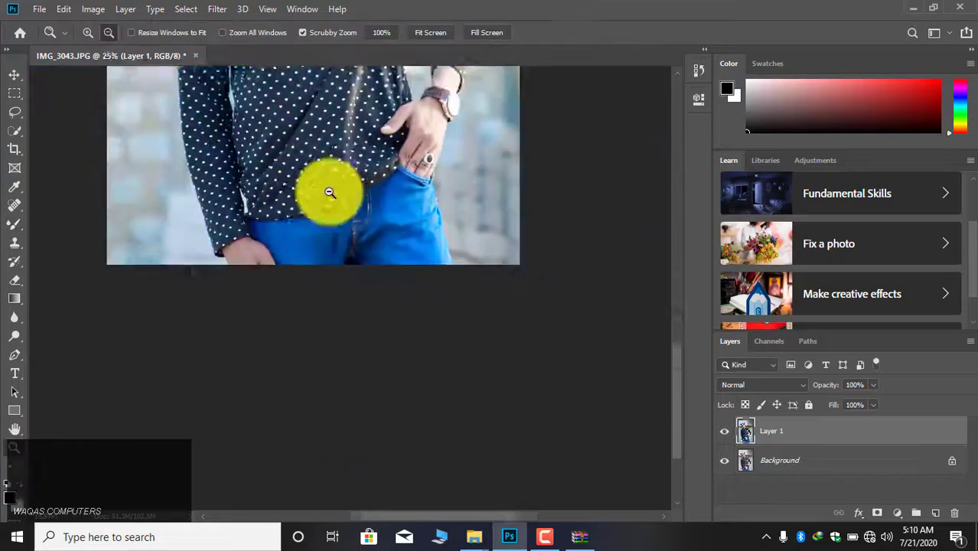
pyautogui.scroll(6, 337, 188)
pyautogui.click(87, 32)
pyautogui.click(241, 124)
pyautogui.click(207, 98)
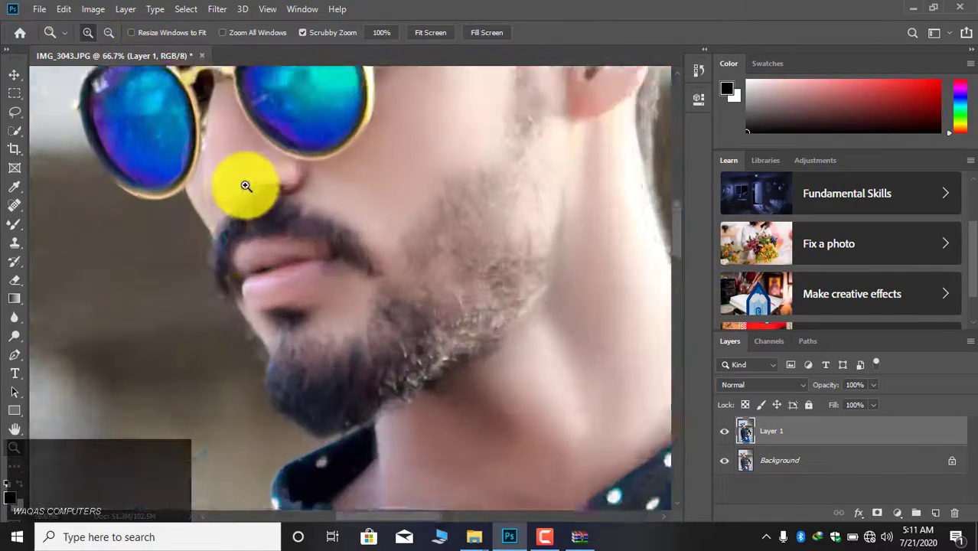
pyautogui.click(246, 186)
pyautogui.click(15, 224)
pyautogui.click(10, 497)
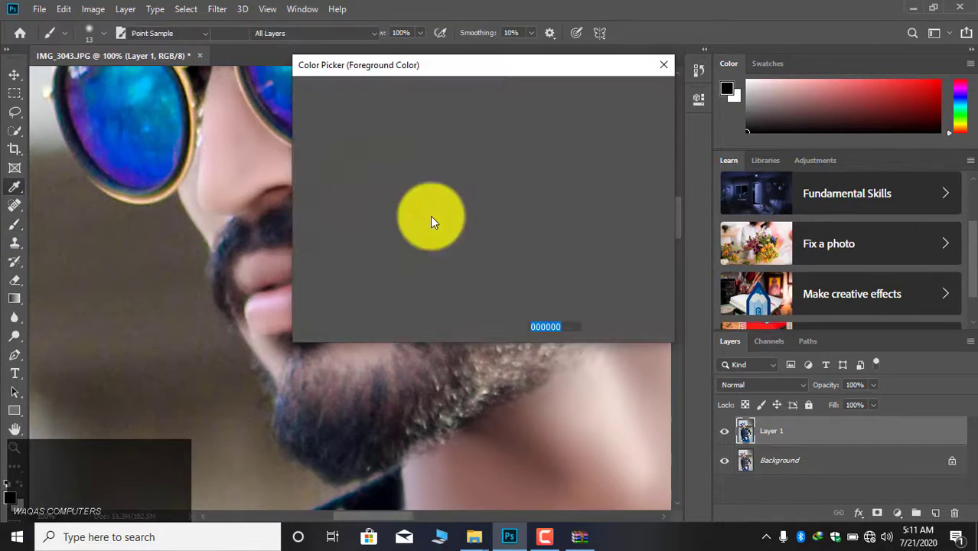
pyautogui.click(473, 120)
pyautogui.click(621, 93)
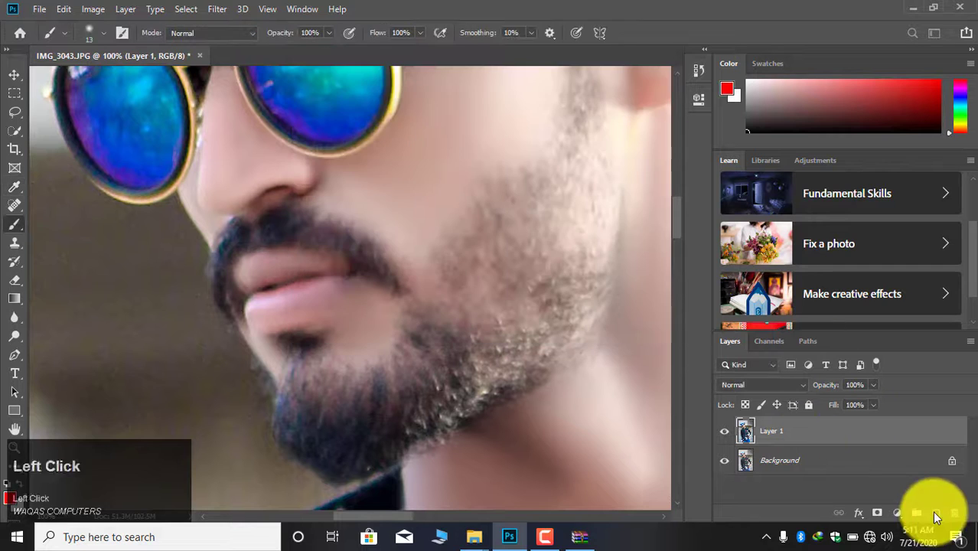
pyautogui.click(934, 512)
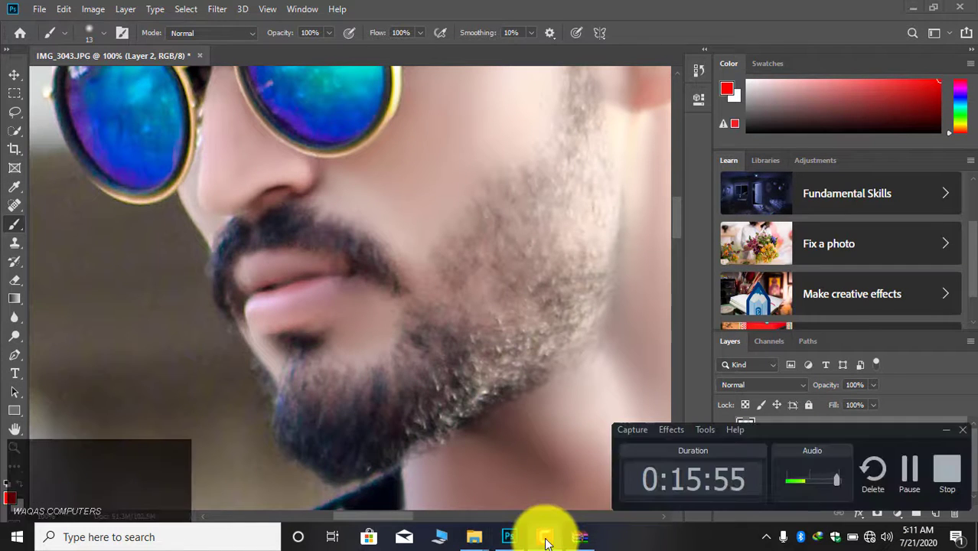
# Paint both lips red on the new layer and set its blend mode to Soft Light.
pyautogui.press(']')
pyautogui.press(']')
pyautogui.press(']')
pyautogui.press(']')
pyautogui.press(']')
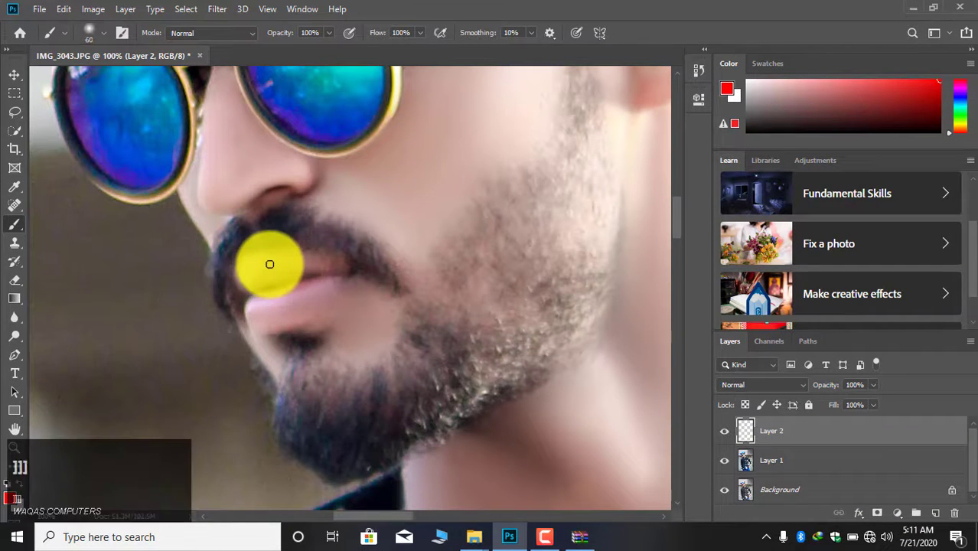
pyautogui.moveTo(280, 267)
pyautogui.mouseDown()
pyautogui.moveTo(329, 288)
pyautogui.moveTo(261, 295)
pyautogui.moveTo(302, 306)
pyautogui.moveTo(269, 286)
pyautogui.moveTo(354, 281)
pyautogui.moveTo(264, 304)
pyautogui.mouseUp()
pyautogui.click(749, 385)
pyautogui.click(758, 345)
# Erase the red spill around the lips with a soft round eraser and touch up the lip paint.
pyautogui.press('e')
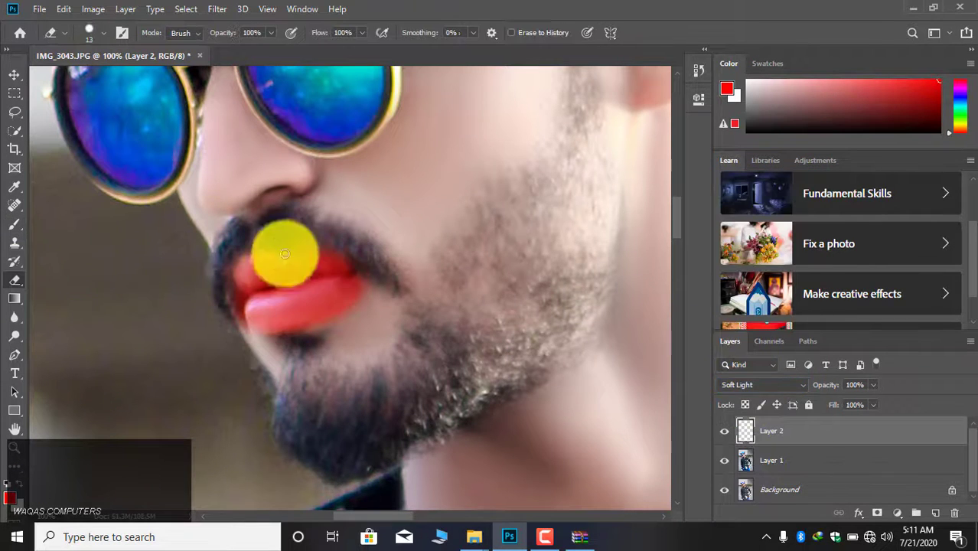
pyautogui.click(120, 32)
pyautogui.click(357, 147)
pyautogui.click(122, 32)
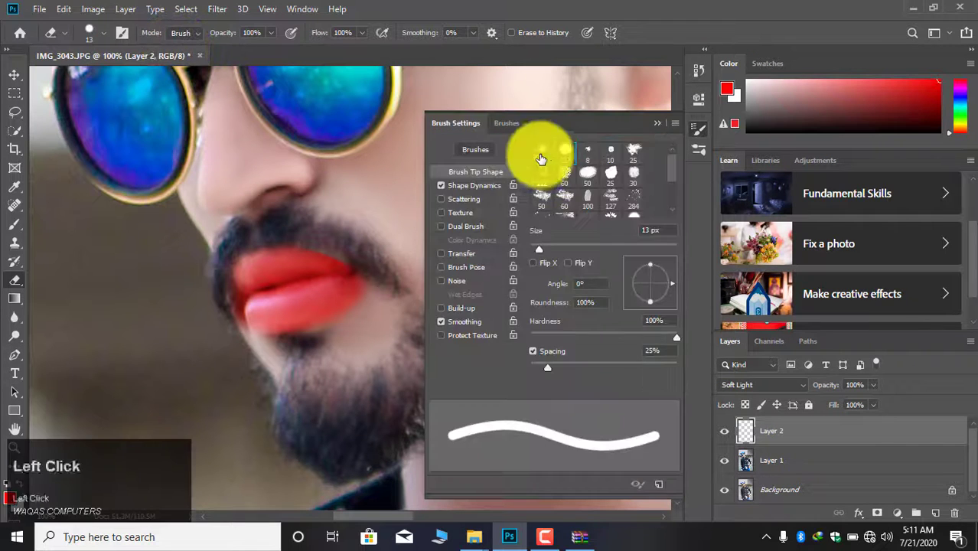
pyautogui.click(540, 156)
pyautogui.click(328, 249)
pyautogui.moveTo(320, 243)
pyautogui.mouseDown()
pyautogui.moveTo(350, 313)
pyautogui.moveTo(253, 333)
pyautogui.moveTo(235, 317)
pyautogui.moveTo(319, 333)
pyautogui.moveTo(361, 279)
pyautogui.moveTo(348, 298)
pyautogui.moveTo(181, 336)
pyautogui.mouseUp()
pyautogui.click(21, 228)
pyautogui.moveTo(260, 312)
pyautogui.mouseDown()
pyautogui.moveTo(292, 310)
pyautogui.moveTo(265, 314)
pyautogui.moveTo(226, 262)
pyautogui.moveTo(325, 226)
pyautogui.mouseUp()
pyautogui.click(17, 278)
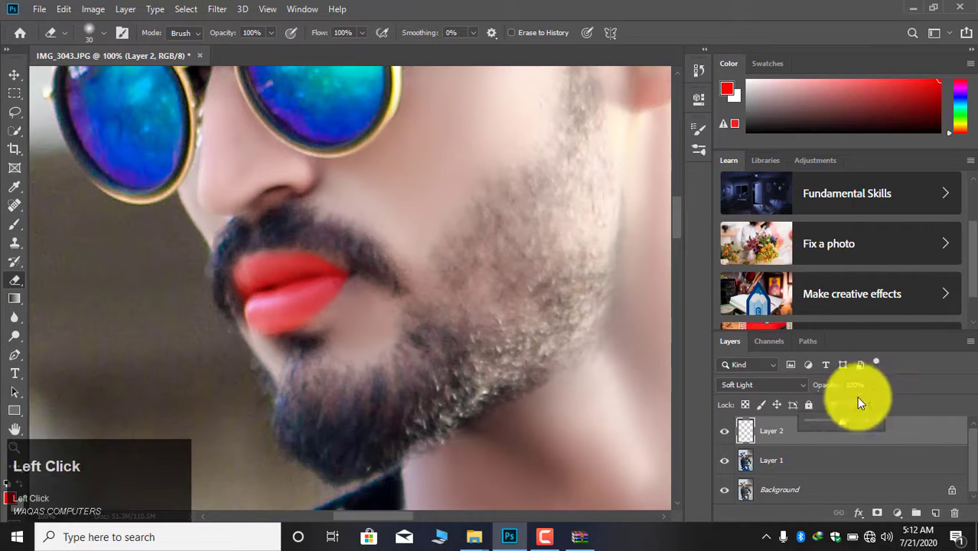
# Lower the red lip layer's opacity to 49% and reduce its fill for a natural lip tint.
pyautogui.moveTo(857, 397); pyautogui.dragTo(831, 400)
pyautogui.click(14, 447)
pyautogui.click(110, 32)
pyautogui.click(291, 216)
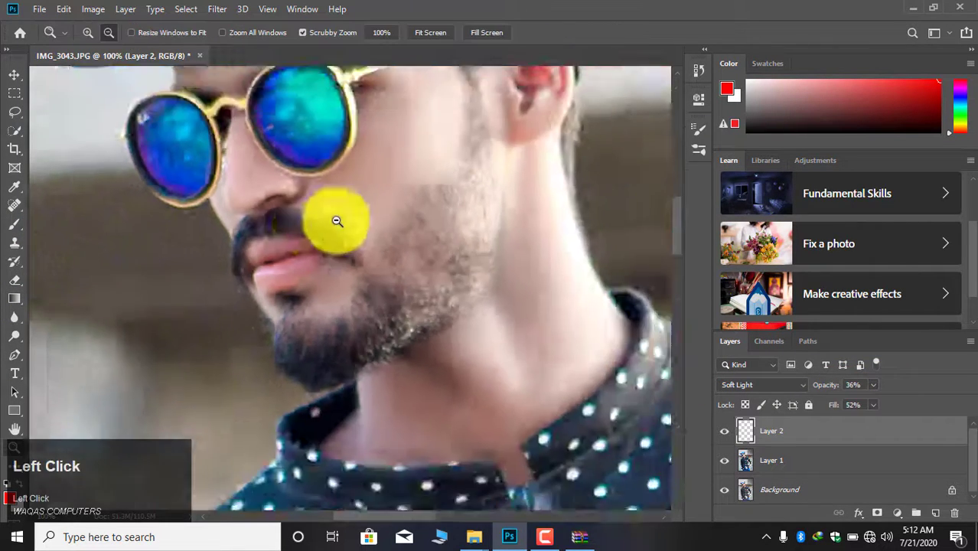
pyautogui.hotkey('ctrl', '0')
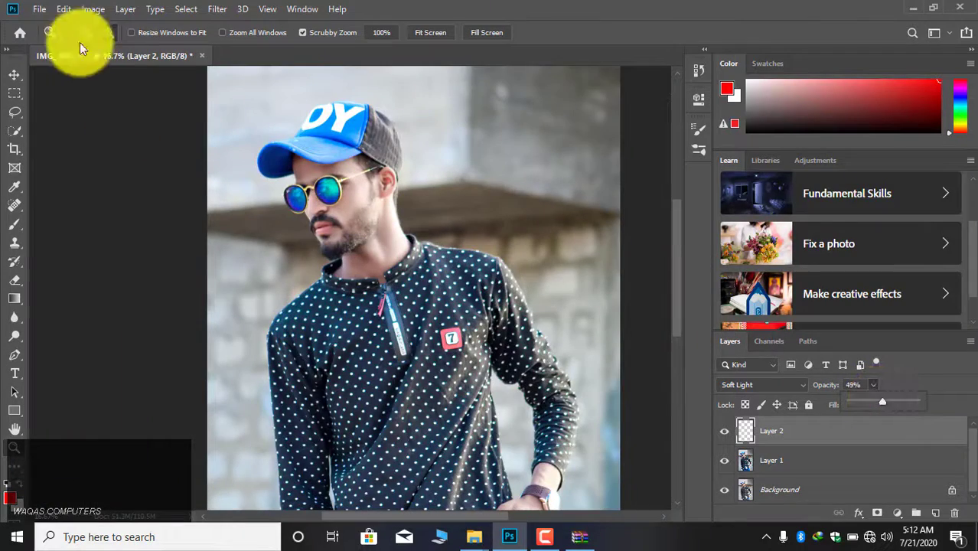
pyautogui.click(233, 135)
pyautogui.click(84, 33)
pyautogui.click(302, 175)
pyautogui.click(872, 404)
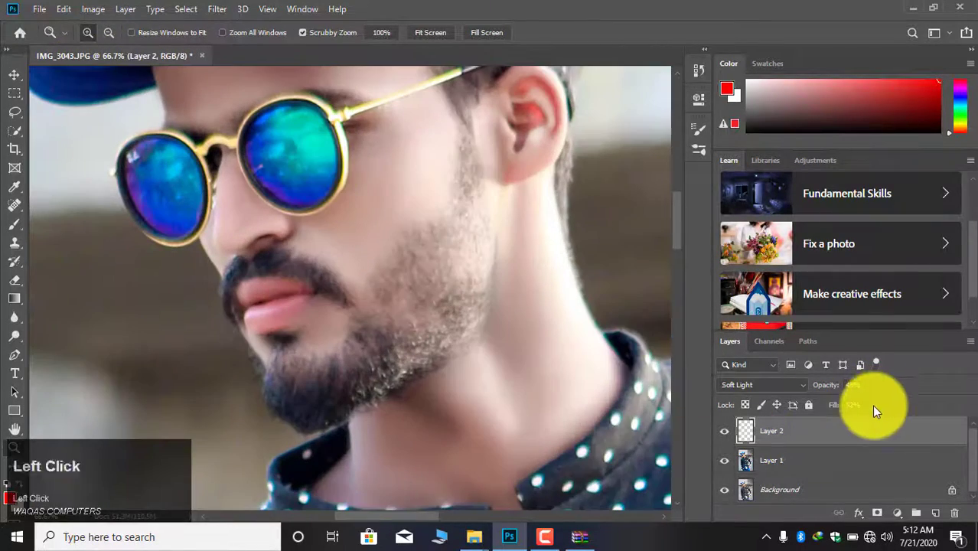
pyautogui.moveTo(873, 419); pyautogui.dragTo(866, 419)
# Merge the lip colour layer into the retouched portrait layer and add a new empty layer above it.
pyautogui.rightClick(794, 435)
pyautogui.click(649, 424)
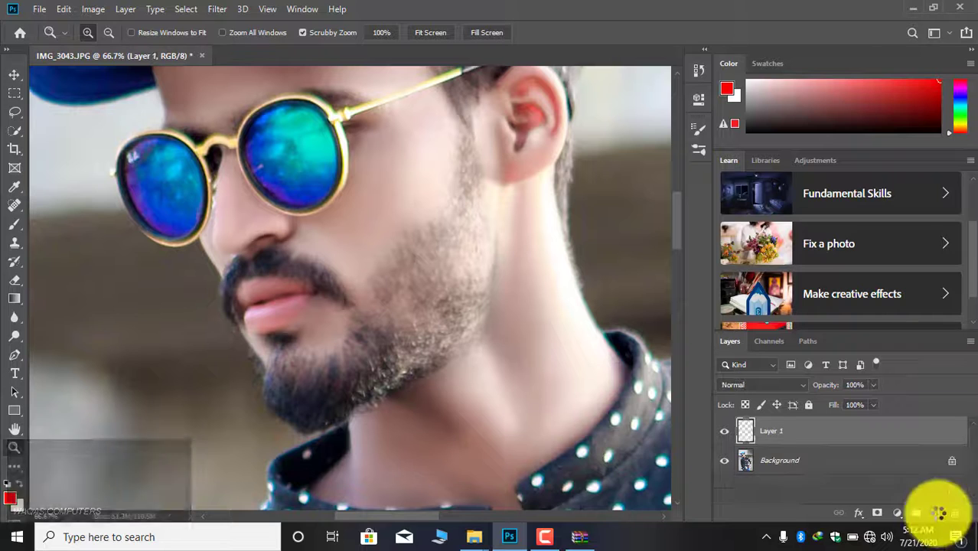
# Paint over the whole beard, sideburn and moustache in solid black with a soft 60 px brush.
pyautogui.click(15, 224)
pyautogui.click(8, 497)
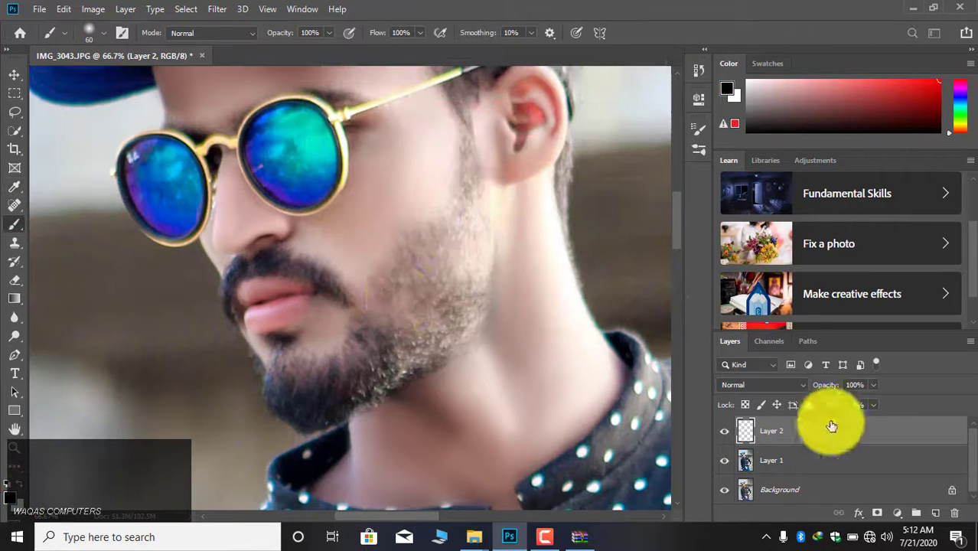
pyautogui.moveTo(466, 139)
pyautogui.mouseDown()
pyautogui.moveTo(435, 224)
pyautogui.moveTo(375, 273)
pyautogui.moveTo(353, 322)
pyautogui.moveTo(392, 368)
pyautogui.moveTo(491, 308)
pyautogui.moveTo(493, 203)
pyautogui.moveTo(480, 183)
pyautogui.moveTo(490, 225)
pyautogui.moveTo(471, 201)
pyautogui.moveTo(392, 283)
pyautogui.moveTo(364, 342)
pyautogui.moveTo(468, 328)
pyautogui.moveTo(479, 213)
pyautogui.moveTo(369, 305)
pyautogui.mouseUp()
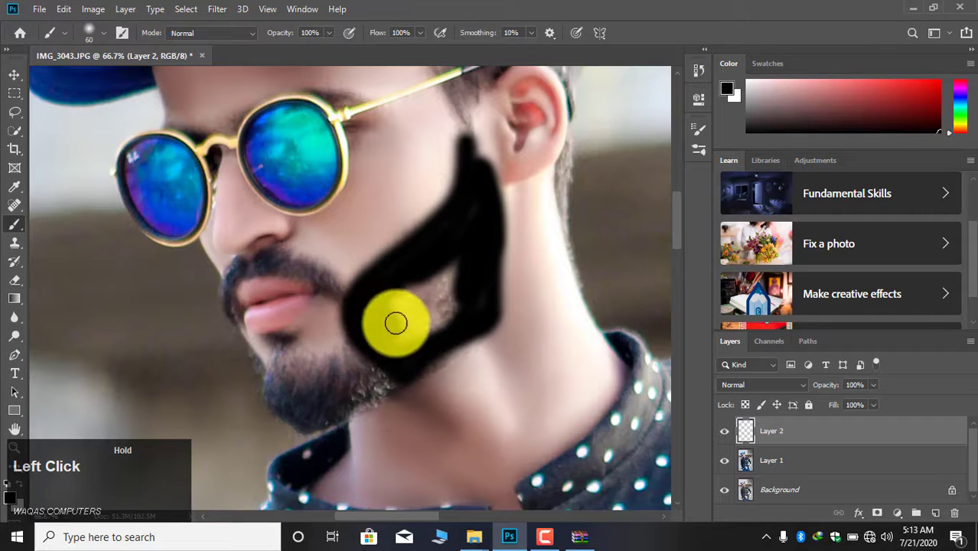
pyautogui.moveTo(408, 339)
pyautogui.mouseDown()
pyautogui.moveTo(465, 284)
pyautogui.moveTo(453, 287)
pyautogui.moveTo(465, 270)
pyautogui.moveTo(447, 271)
pyautogui.moveTo(341, 352)
pyautogui.moveTo(296, 354)
pyautogui.moveTo(272, 338)
pyautogui.moveTo(273, 387)
pyautogui.moveTo(287, 411)
pyautogui.moveTo(370, 395)
pyautogui.moveTo(321, 401)
pyautogui.moveTo(288, 378)
pyautogui.moveTo(305, 380)
pyautogui.moveTo(359, 305)
pyautogui.moveTo(309, 270)
pyautogui.moveTo(262, 260)
pyautogui.moveTo(229, 286)
pyautogui.moveTo(268, 378)
pyautogui.mouseUp()
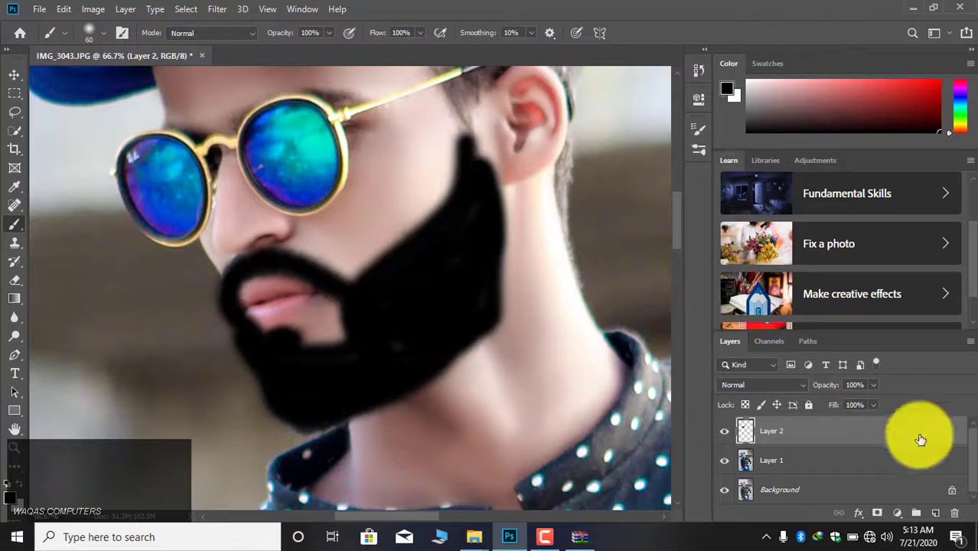
# Set the black beard layer's opacity to 65% and its fill to 54%.
pyautogui.click(866, 388)
pyautogui.moveTo(846, 399); pyautogui.dragTo(849, 400)
pyautogui.click(394, 246)
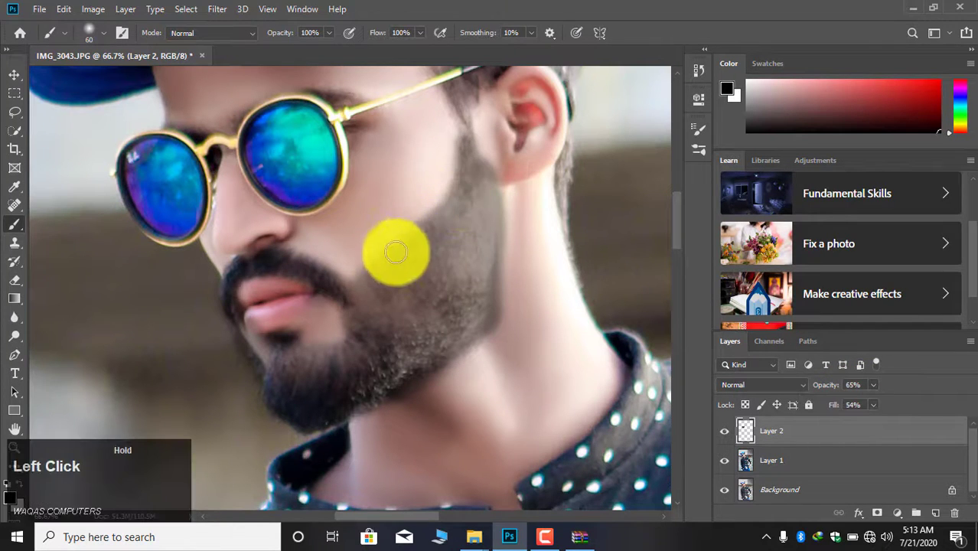
# Refine the painted beard's edges along the sideburn and jaw, alternating a soft eraser of 50 to 60 px with a 45 px brush.
pyautogui.press('e')
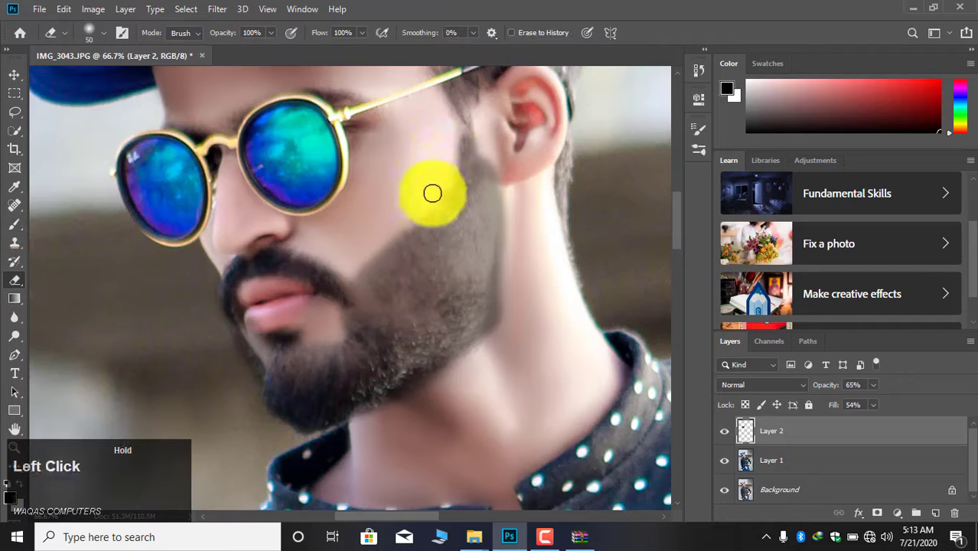
pyautogui.moveTo(491, 186)
pyautogui.mouseDown()
pyautogui.moveTo(497, 323)
pyautogui.moveTo(504, 262)
pyautogui.mouseUp()
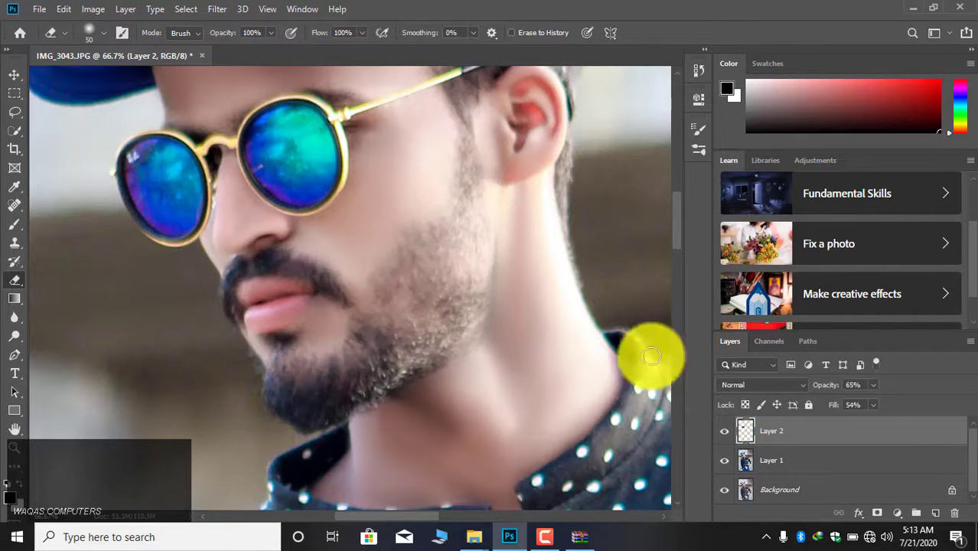
pyautogui.click(15, 223)
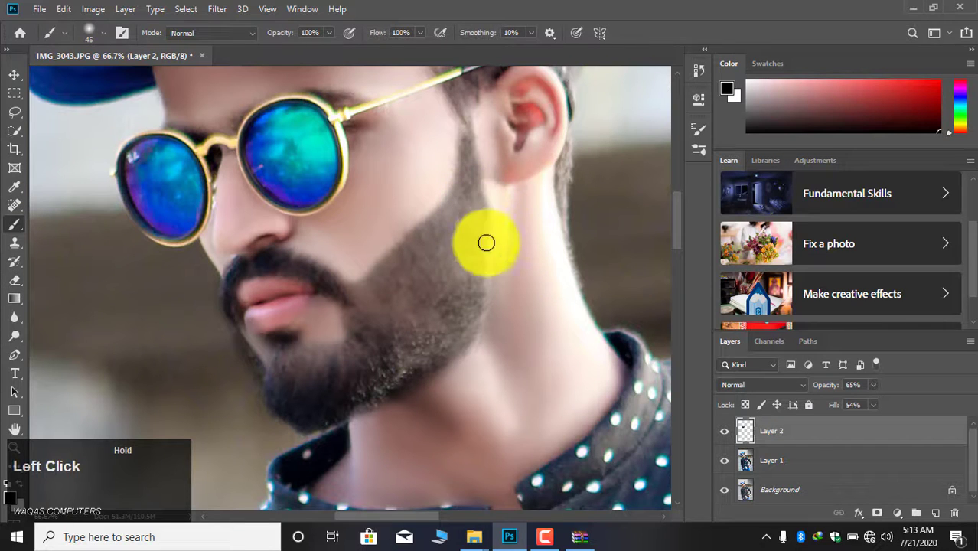
pyautogui.click(15, 279)
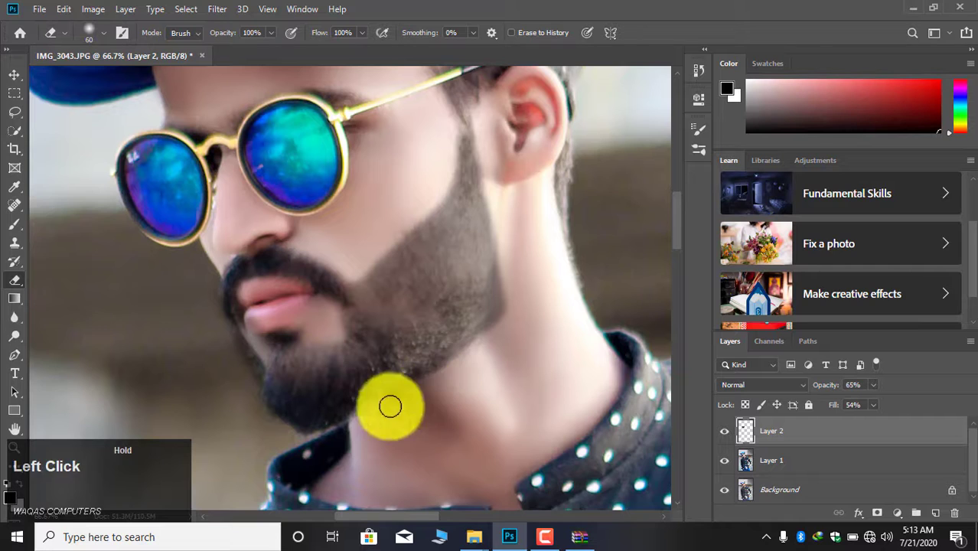
# Touch up the beard paint below the lip and erase the spill around the lips, moustache and chin with a 35 to 40 px eraser.
pyautogui.click(15, 224)
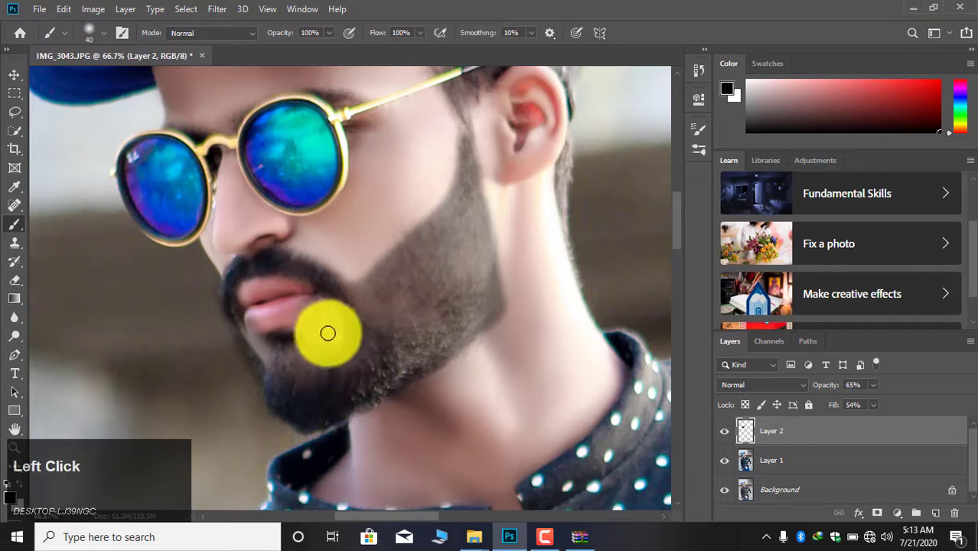
pyautogui.click(15, 279)
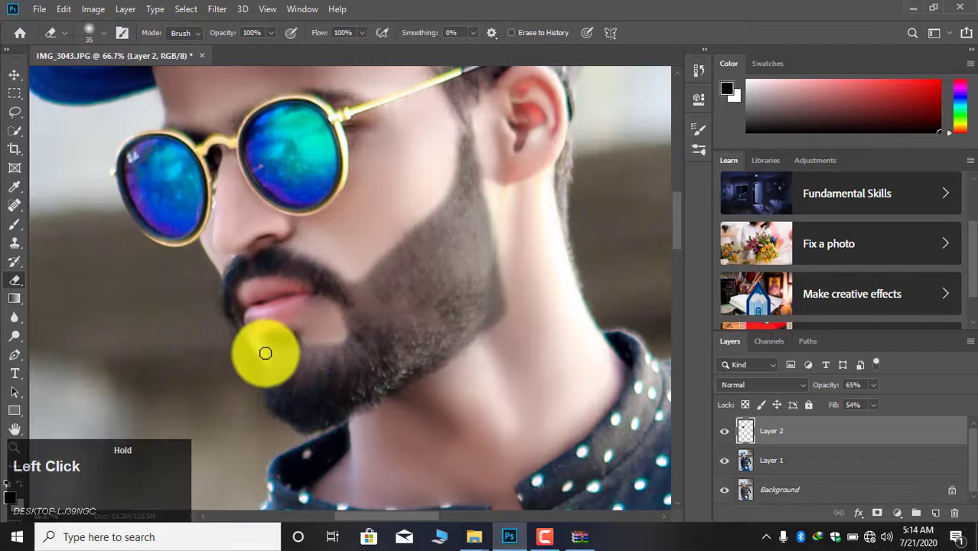
pyautogui.moveTo(244, 297)
pyautogui.mouseDown()
pyautogui.moveTo(321, 247)
pyautogui.moveTo(337, 264)
pyautogui.mouseUp()
pyautogui.moveTo(218, 265)
pyautogui.mouseDown()
pyautogui.moveTo(226, 332)
pyautogui.moveTo(282, 443)
pyautogui.mouseUp()
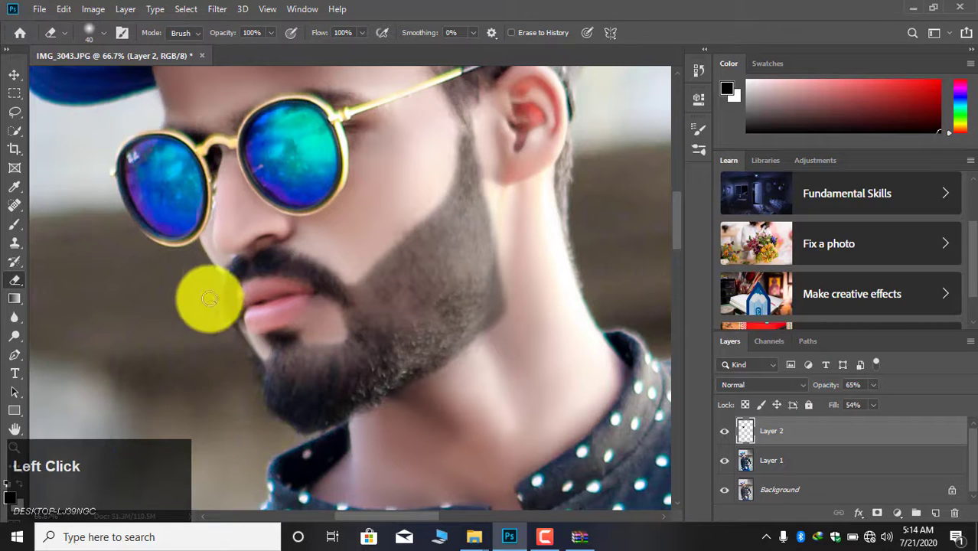
pyautogui.press('b')
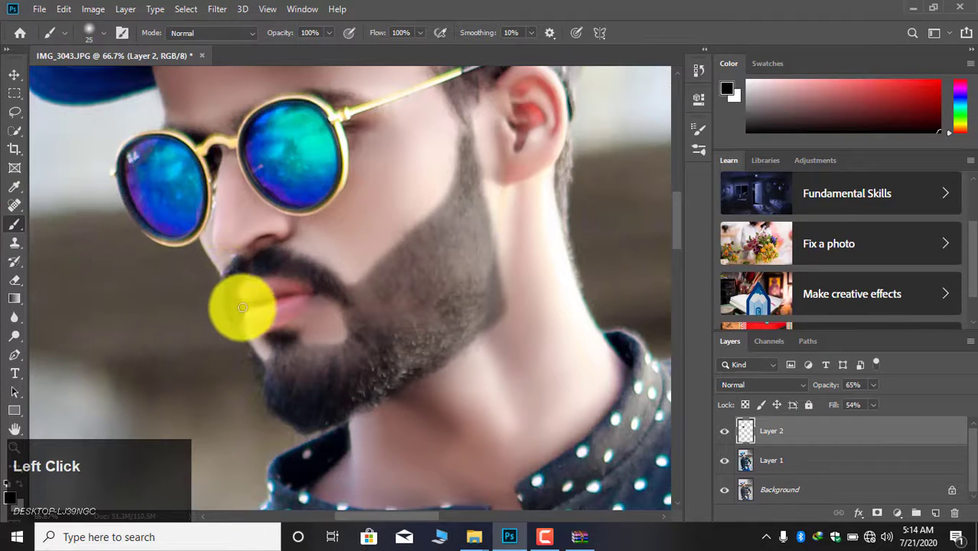
pyautogui.click(14, 447)
pyautogui.click(109, 32)
pyautogui.click(294, 222)
pyautogui.click(295, 227)
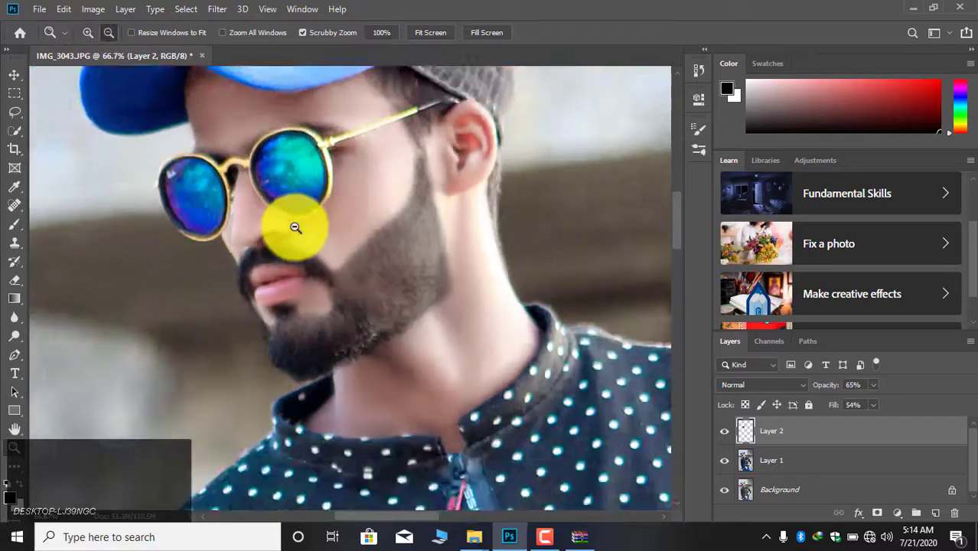
# Compare the face with the beard layer hidden and shown, and extend the black paint at the jaw corner with a 45 px brush.
pyautogui.click(317, 210)
pyautogui.click(339, 192)
pyautogui.click(336, 217)
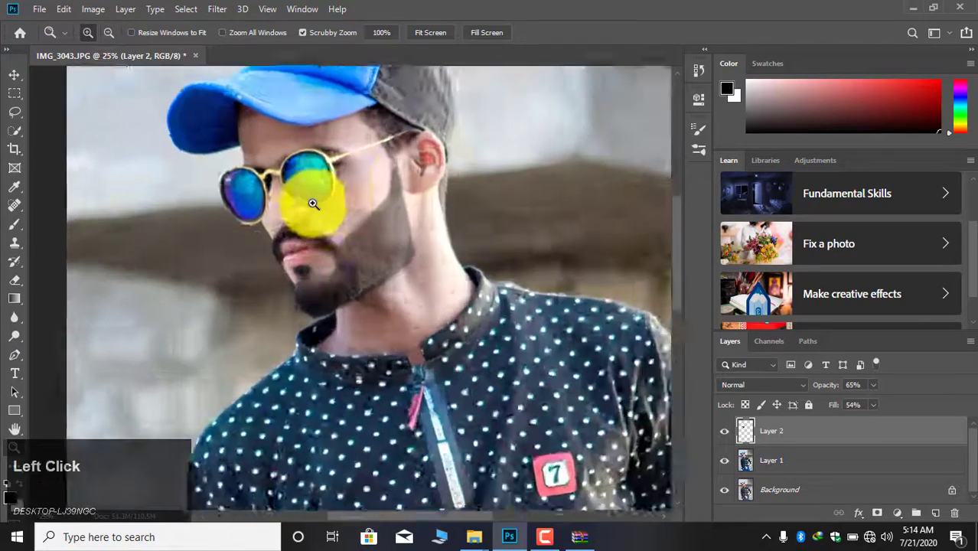
pyautogui.click(727, 431)
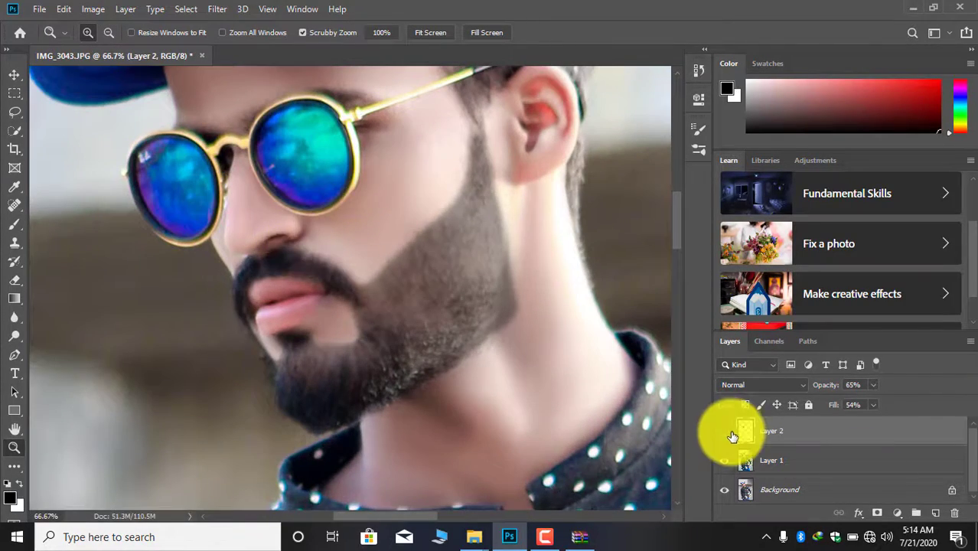
pyautogui.click(731, 434)
pyautogui.press('b')
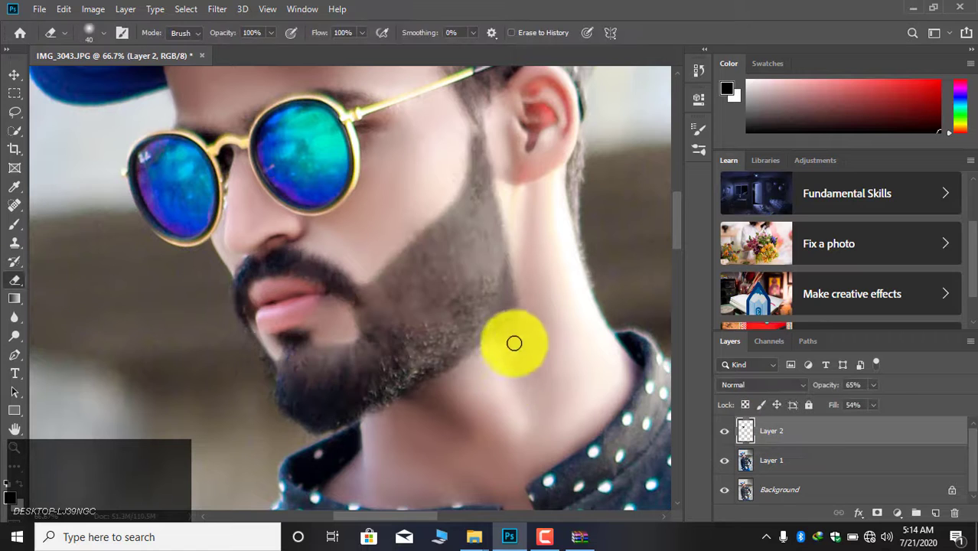
pyautogui.moveTo(521, 325)
pyautogui.mouseDown()
pyautogui.moveTo(460, 352)
pyautogui.moveTo(498, 275)
pyautogui.moveTo(525, 279)
pyautogui.moveTo(507, 283)
pyautogui.moveTo(502, 253)
pyautogui.moveTo(520, 317)
pyautogui.moveTo(461, 353)
pyautogui.moveTo(516, 319)
pyautogui.moveTo(462, 317)
pyautogui.mouseUp()
pyautogui.press(']')
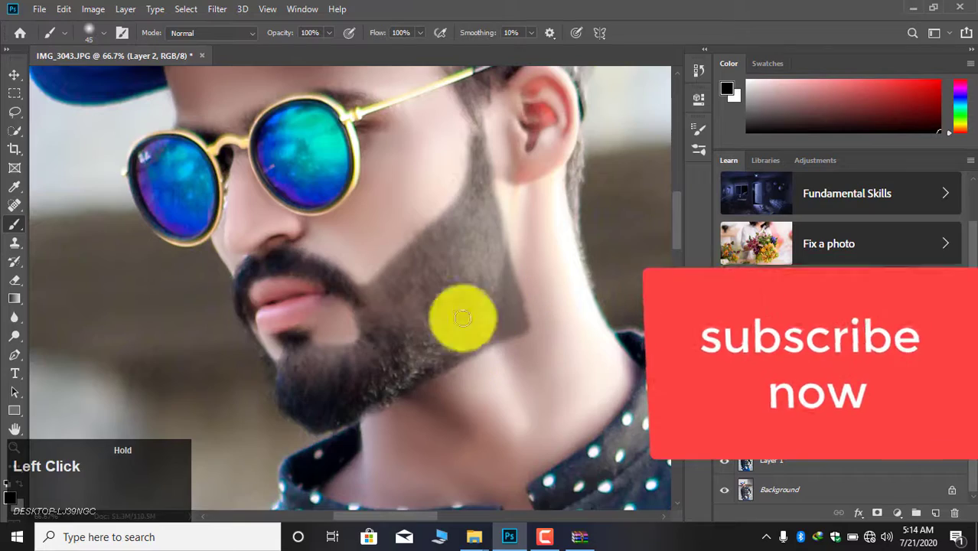
# Examine the darkened beard in the context of the whole portrait and again close up.
pyautogui.click(14, 447)
pyautogui.click(109, 33)
pyautogui.click(363, 194)
pyautogui.click(363, 195)
pyautogui.click(367, 197)
pyautogui.click(88, 33)
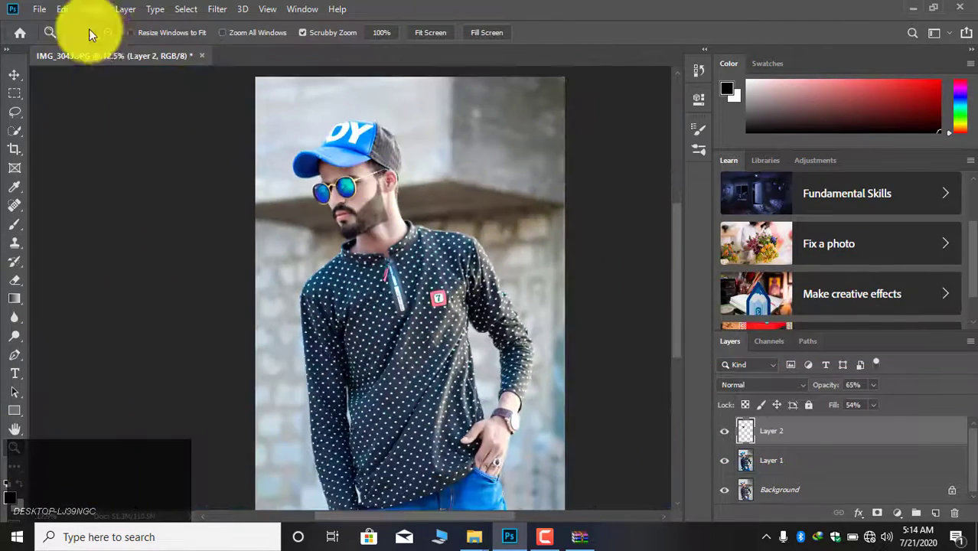
pyautogui.click(386, 194)
pyautogui.click(382, 196)
pyautogui.click(383, 196)
# Reshape the beard's lower edge and jaw corner, alternating a soft eraser of 35 to 45 px with a 45 px brush.
pyautogui.press('e')
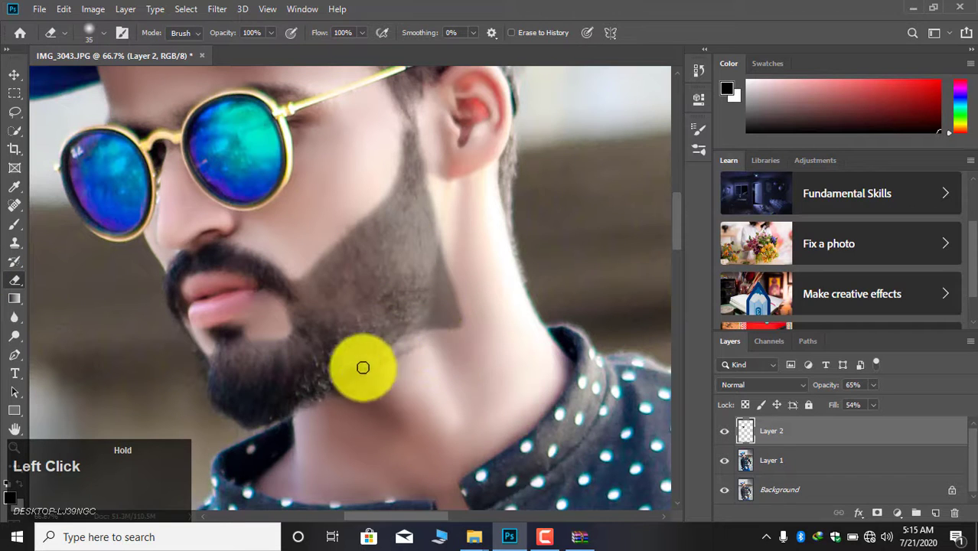
pyautogui.moveTo(363, 367); pyautogui.dragTo(413, 360)
pyautogui.press(']')
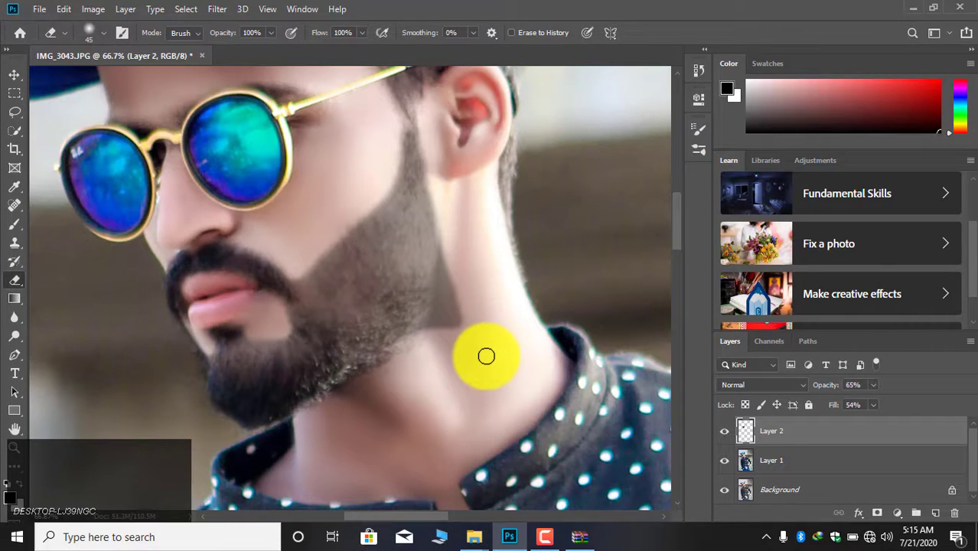
pyautogui.press('ctrl')
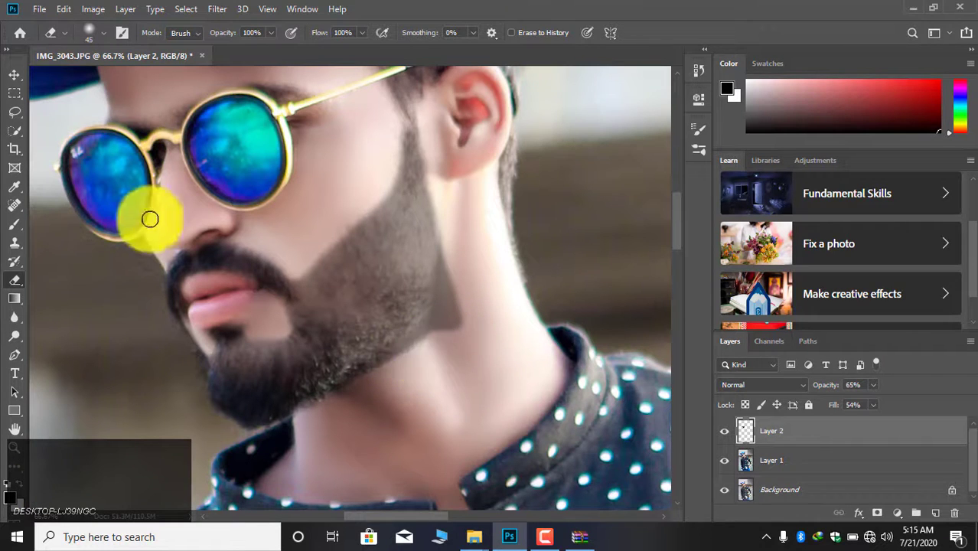
pyautogui.click(14, 223)
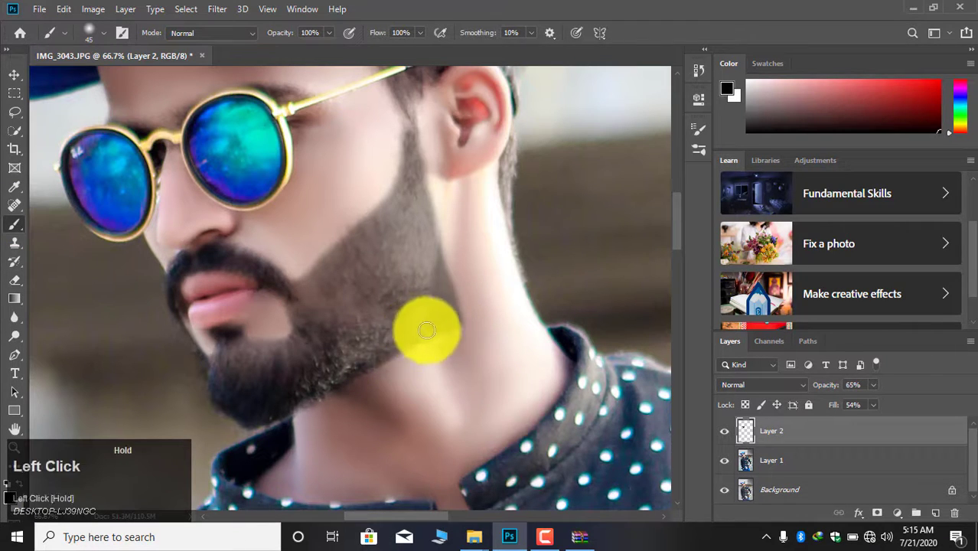
pyautogui.moveTo(452, 331)
pyautogui.mouseDown()
pyautogui.moveTo(414, 326)
pyautogui.moveTo(450, 297)
pyautogui.mouseUp()
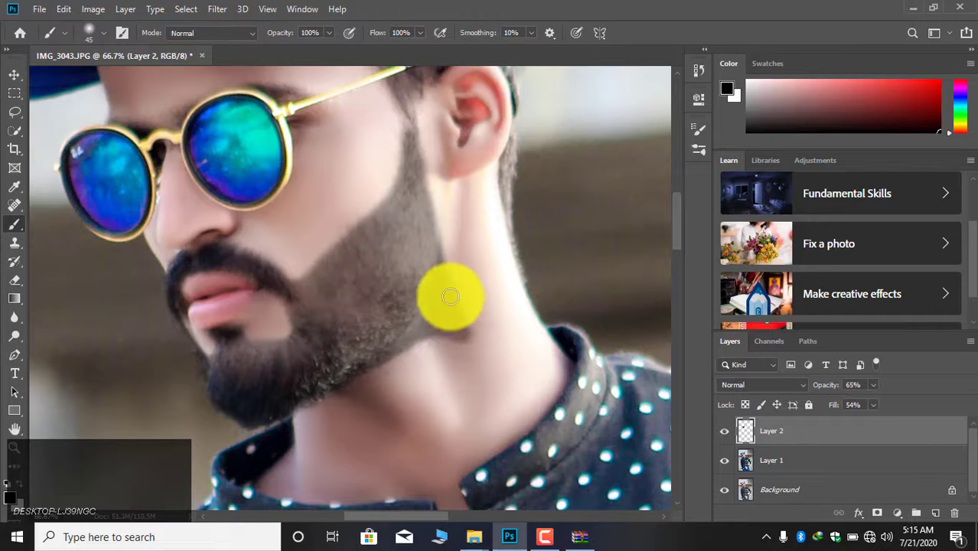
pyautogui.click(15, 279)
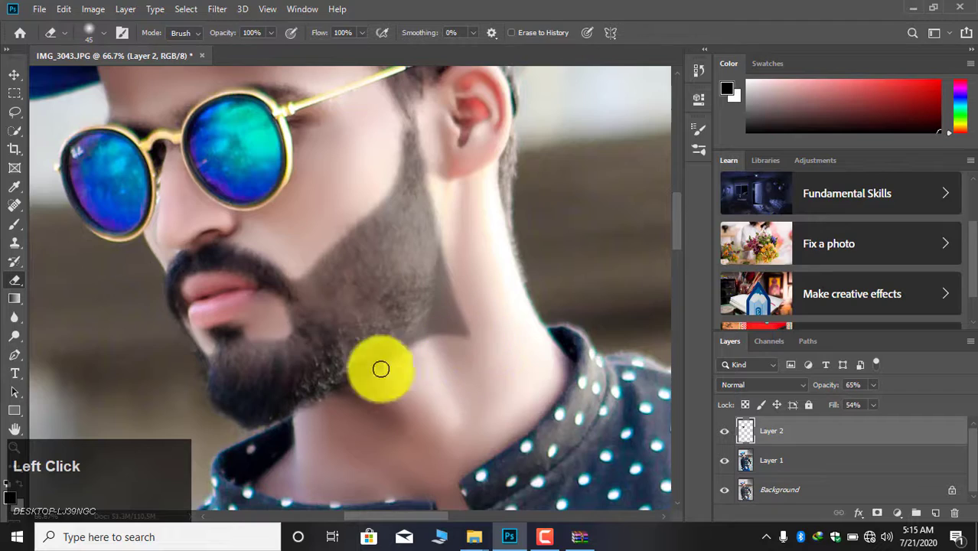
# Choose the Patch Tool and duplicate Layer 1 for retouching the beard texture at the jaw.
pyautogui.click(14, 446)
pyautogui.keyDown('alt'); pyautogui.click(395, 216); pyautogui.keyUp('alt')
pyautogui.keyDown('alt'); pyautogui.click(393, 176); pyautogui.keyUp('alt')
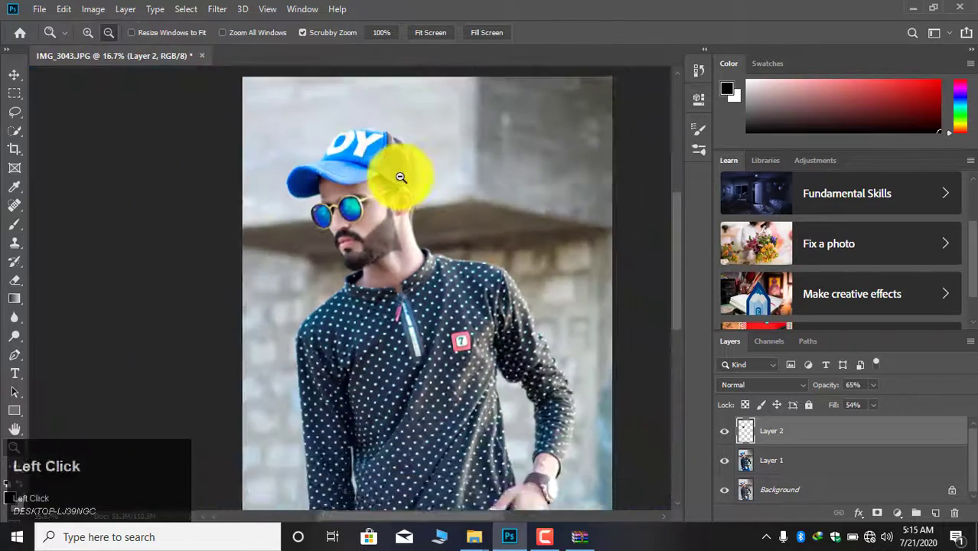
pyautogui.keyDown('alt'); pyautogui.click(267, 174); pyautogui.keyUp('alt')
pyautogui.click(89, 32)
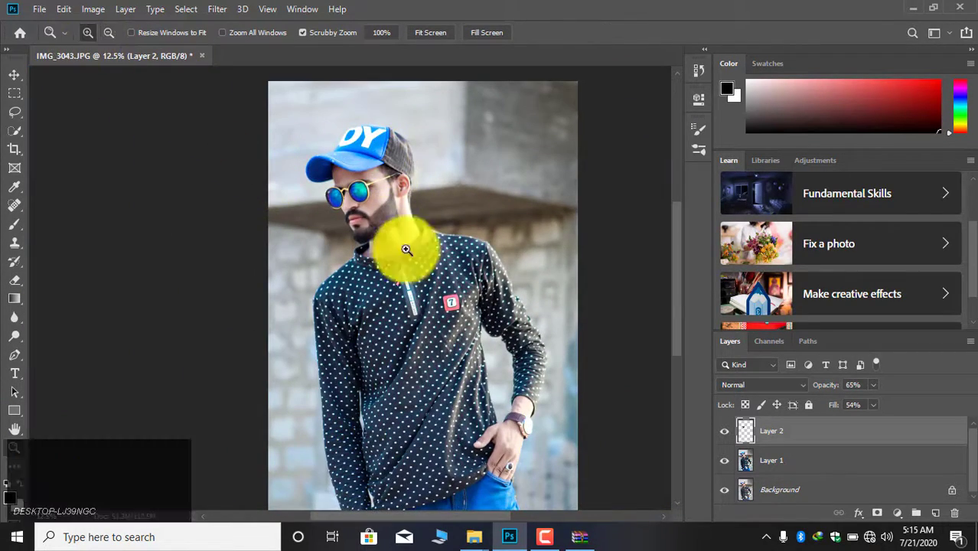
pyautogui.click(381, 205)
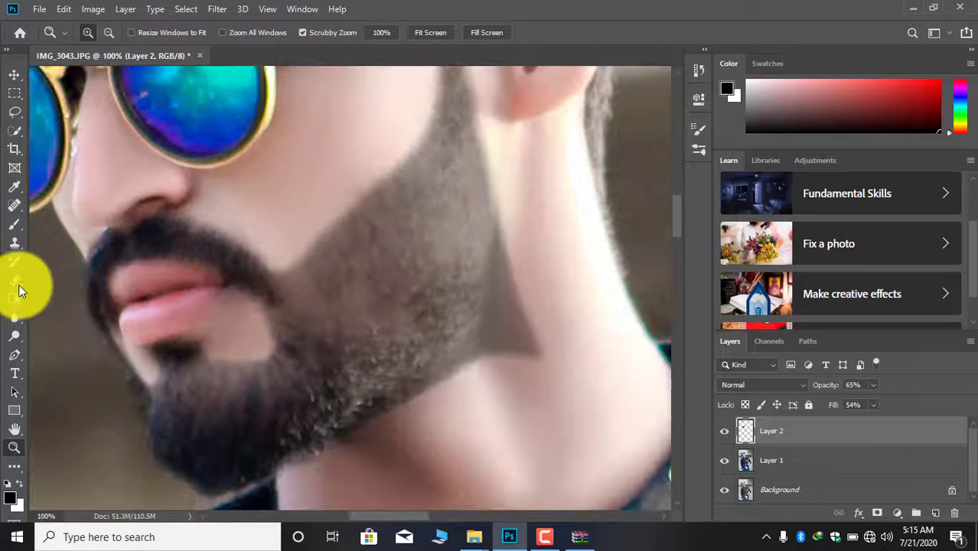
pyautogui.rightClick(14, 226)
pyautogui.click(14, 204)
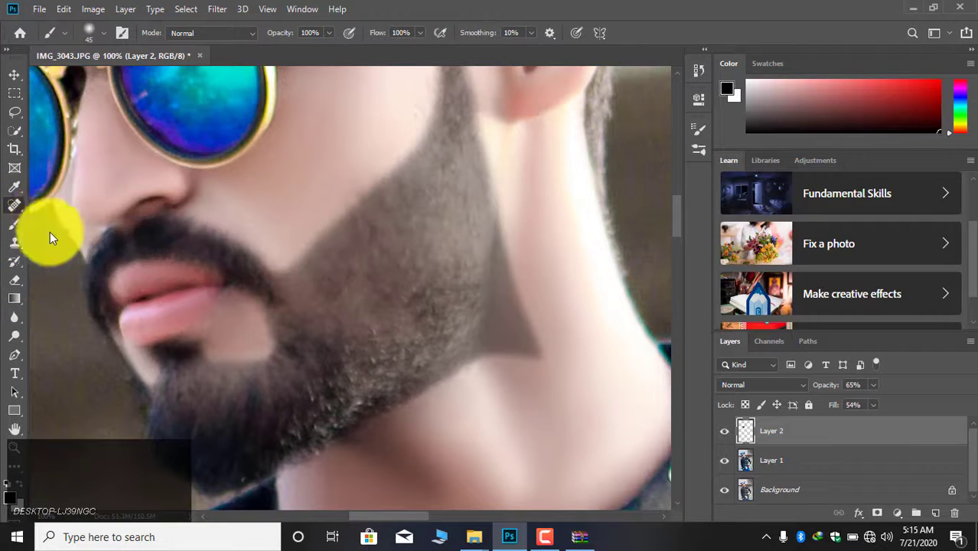
pyautogui.rightClick(14, 205)
pyautogui.click(69, 231)
pyautogui.click(774, 460)
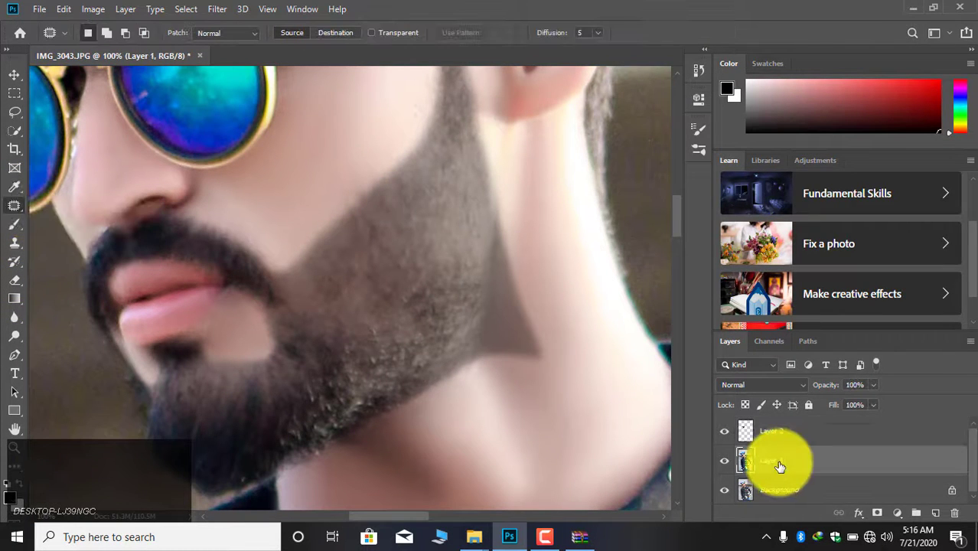
pyautogui.hotkey('ctrl', 'j')
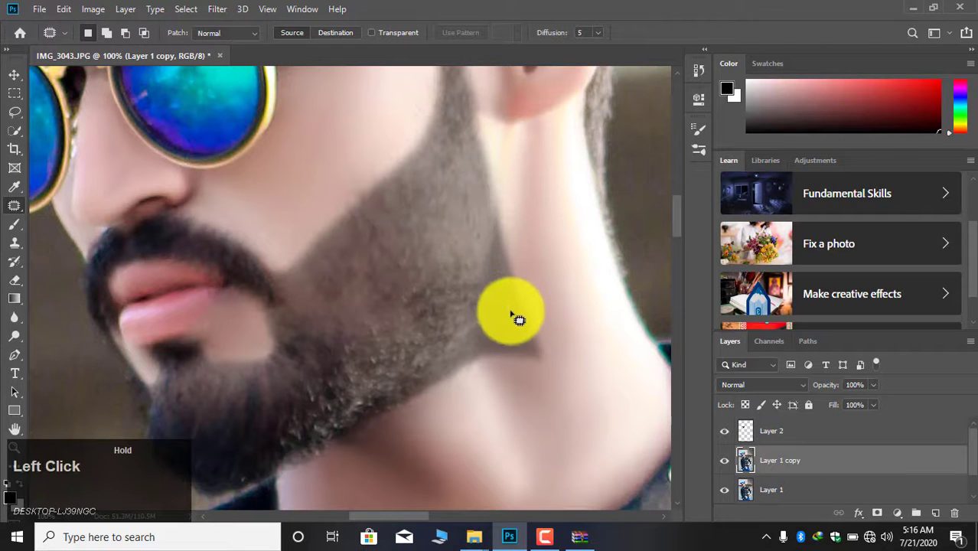
# Patch the smooth areas at the jaw corner and along the beard's rear edge with stubble texture from the neighbouring beard.
pyautogui.moveTo(526, 335)
pyautogui.mouseDown()
pyautogui.moveTo(455, 356)
pyautogui.moveTo(418, 377)
pyautogui.moveTo(475, 262)
pyautogui.mouseUp()
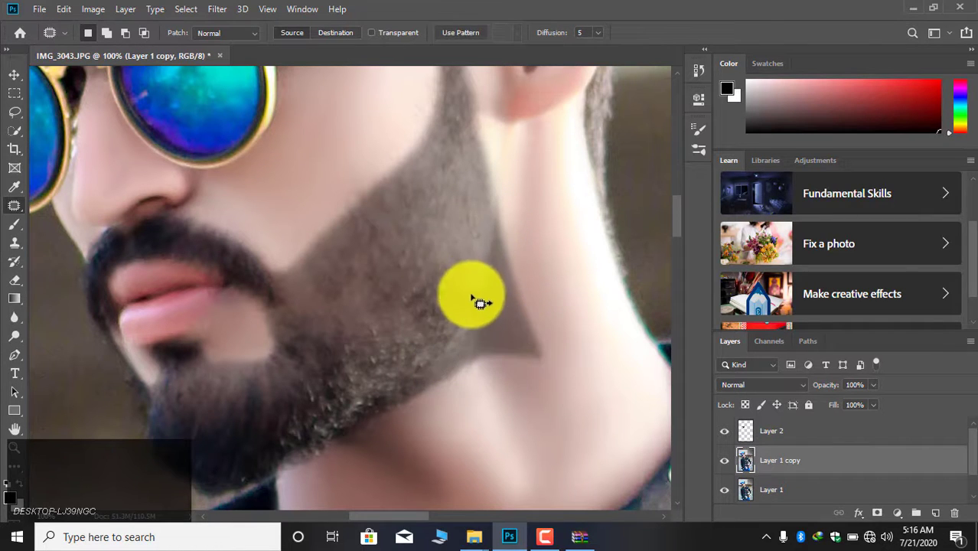
pyautogui.moveTo(468, 302); pyautogui.dragTo(459, 297)
pyautogui.moveTo(491, 236)
pyautogui.mouseDown()
pyautogui.moveTo(539, 345)
pyautogui.moveTo(530, 357)
pyautogui.moveTo(453, 361)
pyautogui.moveTo(460, 249)
pyautogui.moveTo(496, 267)
pyautogui.moveTo(493, 228)
pyautogui.moveTo(504, 318)
pyautogui.mouseUp()
pyautogui.click(556, 271)
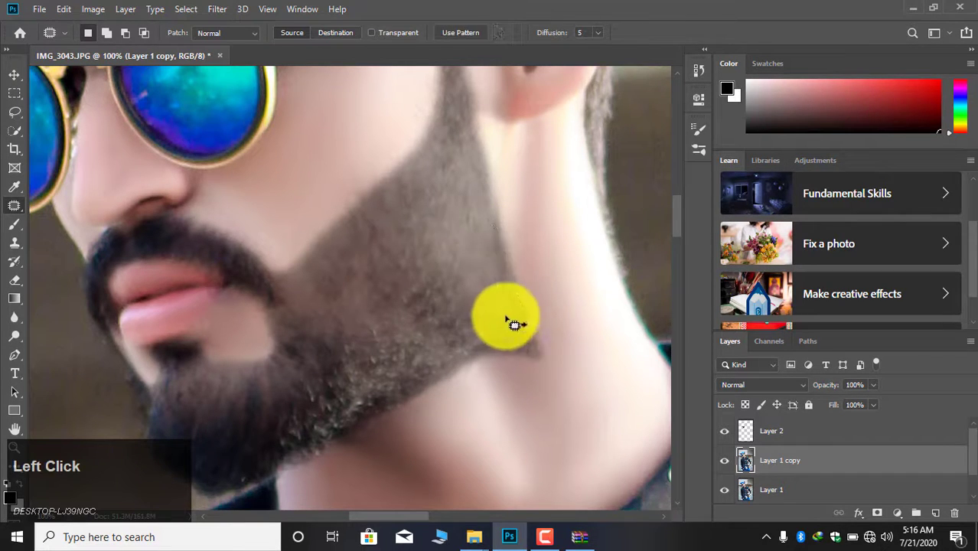
pyautogui.click(538, 344)
# Compare the beard with the patched copy and the black paint layer hidden and shown, and examine it within the whole portrait.
pyautogui.click(20, 281)
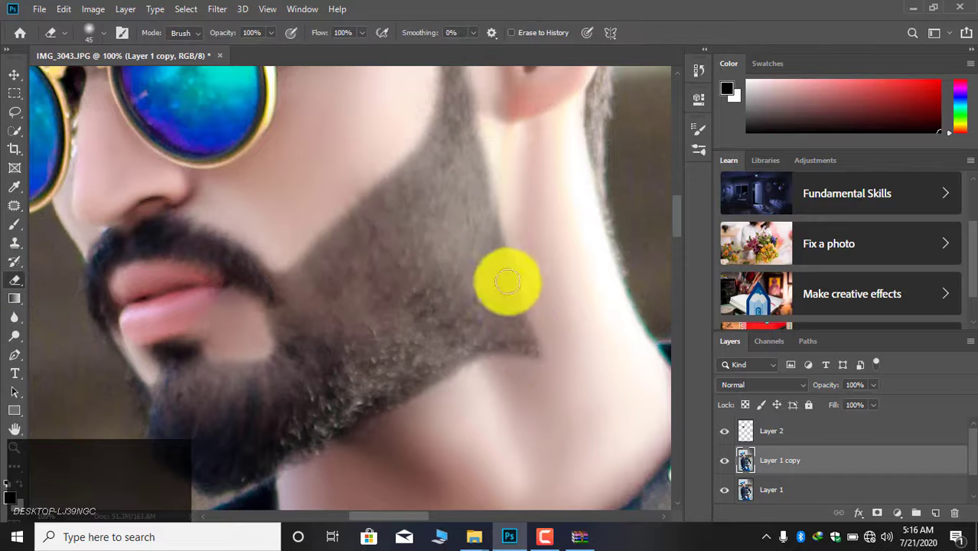
pyautogui.click(724, 460)
pyautogui.click(725, 463)
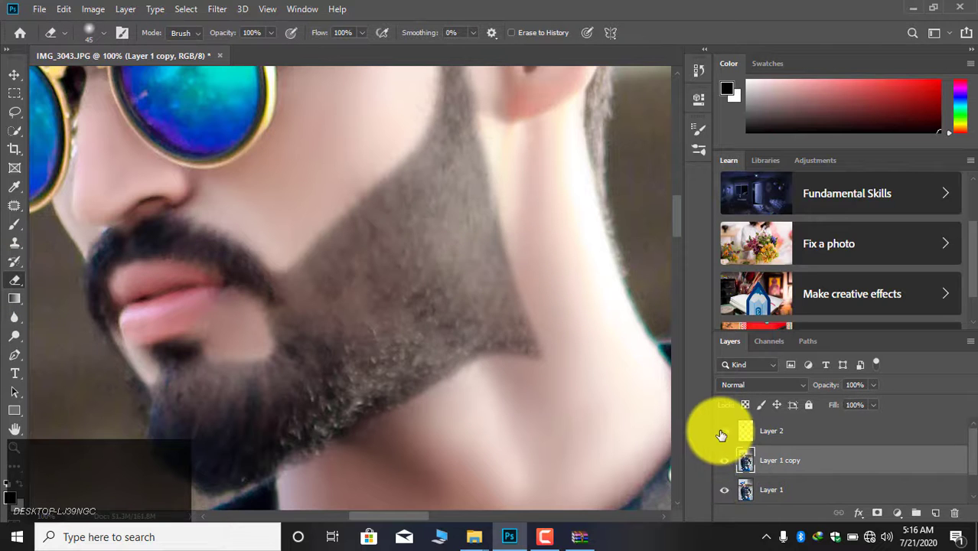
pyautogui.click(722, 433)
pyautogui.click(722, 433)
pyautogui.click(17, 444)
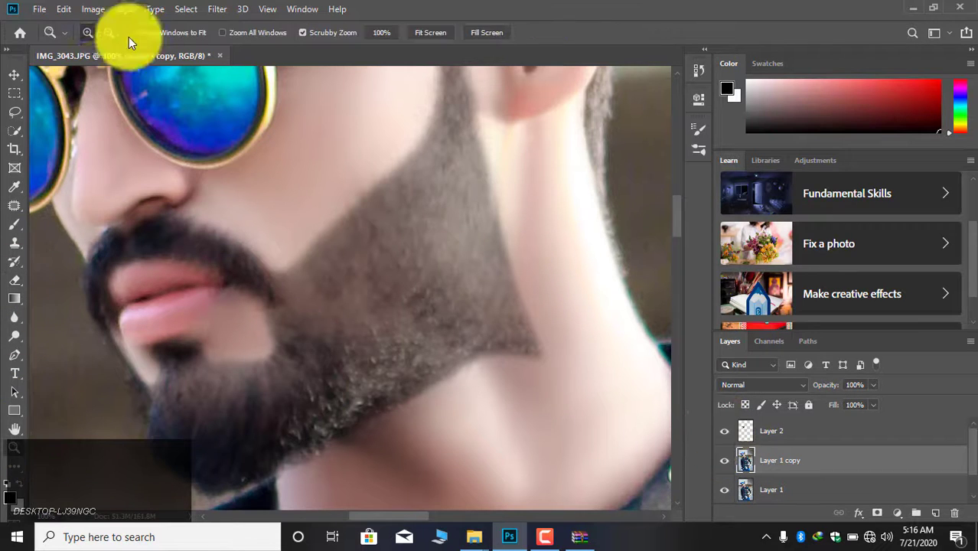
pyautogui.click(108, 33)
pyautogui.click(365, 201)
pyautogui.click(389, 178)
pyautogui.click(399, 166)
pyautogui.click(399, 166)
pyautogui.click(425, 169)
pyautogui.click(89, 33)
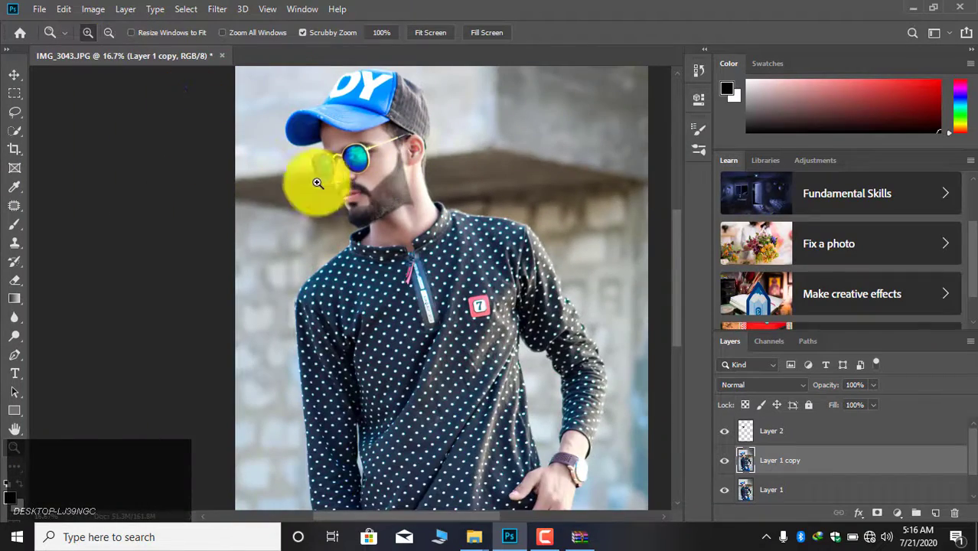
pyautogui.click(339, 173)
pyautogui.click(339, 173)
pyautogui.click(339, 173)
pyautogui.click(339, 172)
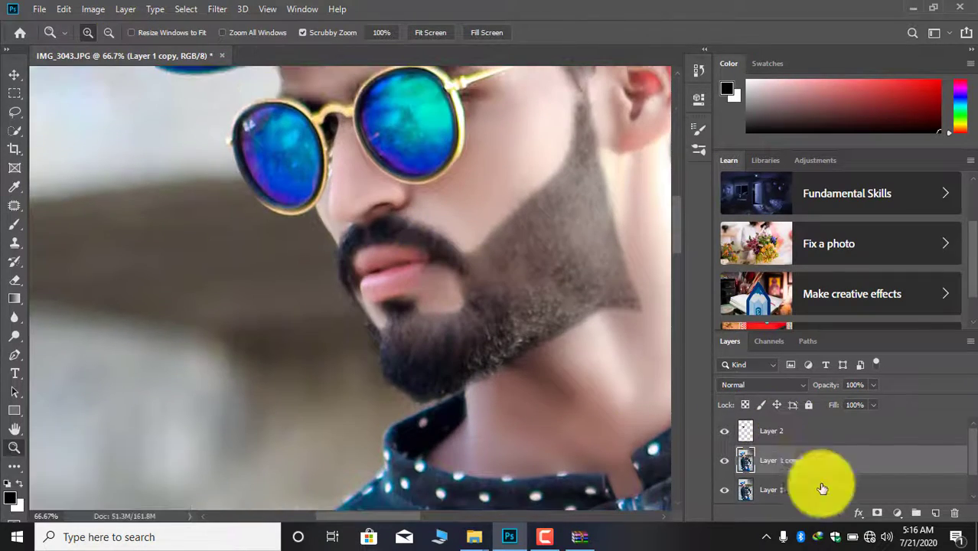
# Paint the moustache and chin beard black on a new top layer with a 45 px brush, at 63% opacity and 52% fill.
pyautogui.click(935, 512)
pyautogui.moveTo(787, 429); pyautogui.dragTo(786, 429)
pyautogui.click(15, 223)
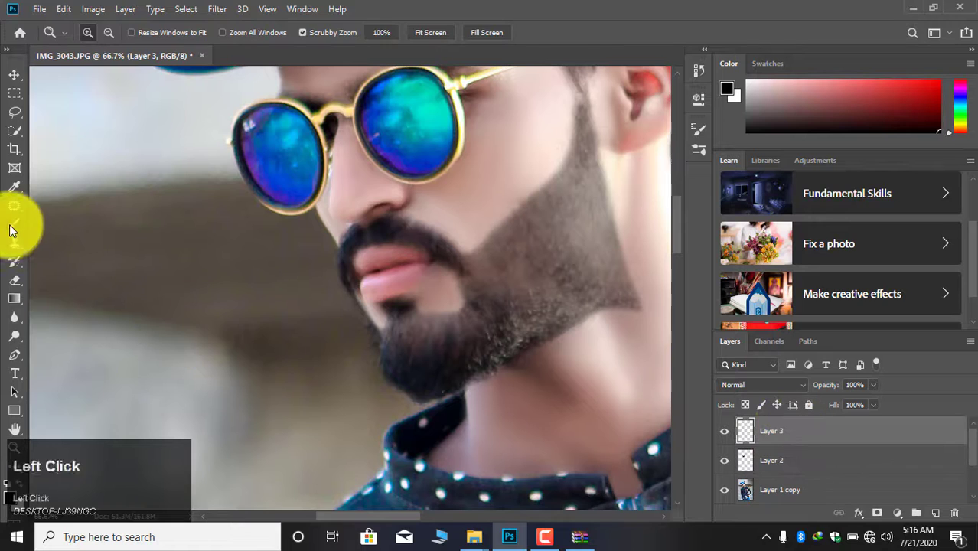
pyautogui.moveTo(383, 244)
pyautogui.mouseDown()
pyautogui.moveTo(445, 250)
pyautogui.moveTo(494, 353)
pyautogui.moveTo(423, 395)
pyautogui.moveTo(398, 372)
pyautogui.moveTo(389, 333)
pyautogui.moveTo(408, 306)
pyautogui.moveTo(389, 311)
pyautogui.moveTo(471, 318)
pyautogui.moveTo(403, 322)
pyautogui.moveTo(385, 342)
pyautogui.moveTo(373, 334)
pyautogui.moveTo(352, 299)
pyautogui.moveTo(346, 258)
pyautogui.moveTo(370, 232)
pyautogui.moveTo(435, 246)
pyautogui.moveTo(483, 318)
pyautogui.moveTo(462, 378)
pyautogui.moveTo(449, 380)
pyautogui.moveTo(471, 315)
pyautogui.moveTo(418, 331)
pyautogui.moveTo(407, 378)
pyautogui.moveTo(466, 354)
pyautogui.moveTo(421, 366)
pyautogui.moveTo(408, 342)
pyautogui.moveTo(456, 334)
pyautogui.moveTo(473, 307)
pyautogui.moveTo(538, 326)
pyautogui.moveTo(517, 345)
pyautogui.moveTo(526, 341)
pyautogui.moveTo(490, 323)
pyautogui.moveTo(551, 326)
pyautogui.moveTo(482, 343)
pyautogui.moveTo(491, 320)
pyautogui.moveTo(551, 342)
pyautogui.mouseUp()
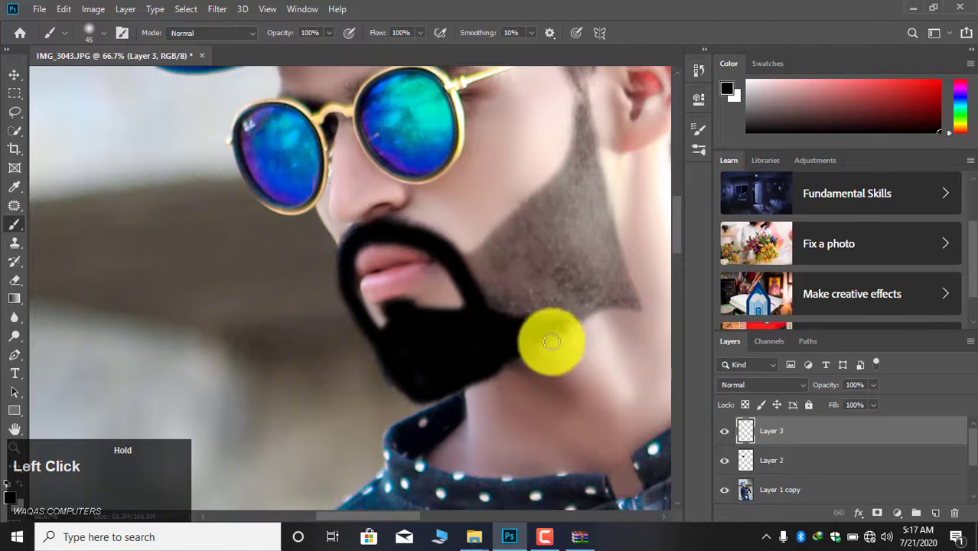
pyautogui.moveTo(872, 394); pyautogui.dragTo(847, 395)
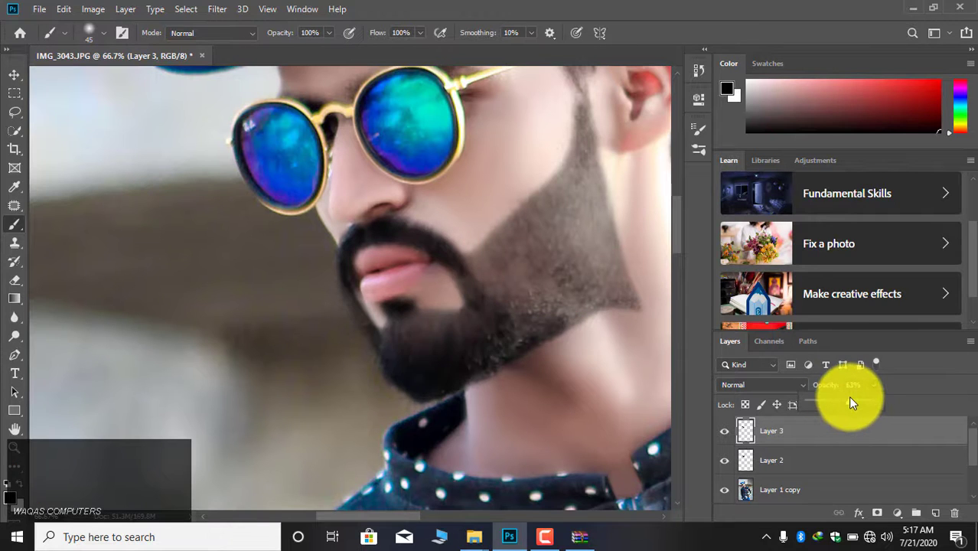
# Erase the new paint's spill along the chin's outer edge, and fade it towards the cheek and jaw with an eraser enlarged to 125 px.
pyautogui.click(15, 280)
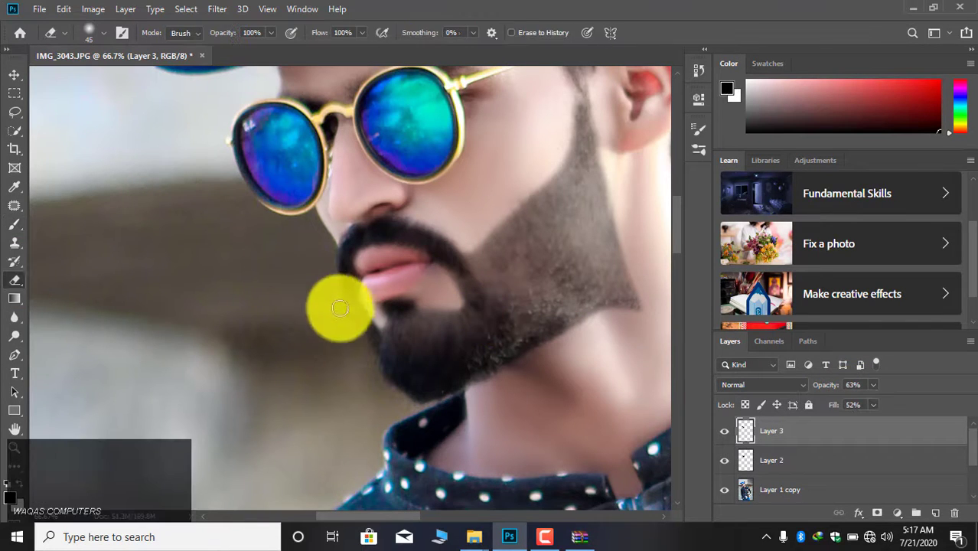
pyautogui.moveTo(345, 305); pyautogui.dragTo(376, 383)
pyautogui.press(']')
pyautogui.press(']')
pyautogui.press(']')
pyautogui.press(']')
pyautogui.press(']')
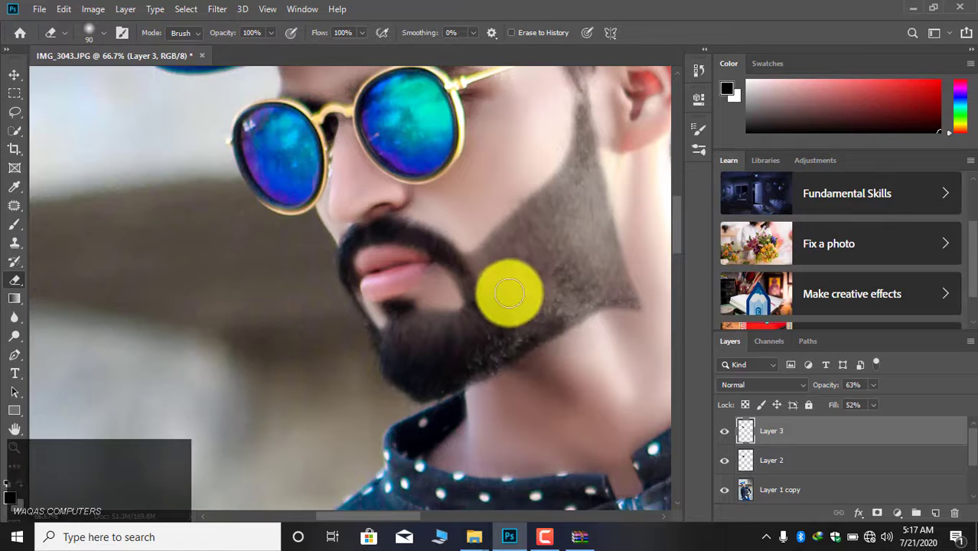
pyautogui.moveTo(517, 284)
pyautogui.mouseDown()
pyautogui.moveTo(523, 338)
pyautogui.moveTo(506, 292)
pyautogui.moveTo(525, 379)
pyautogui.mouseUp()
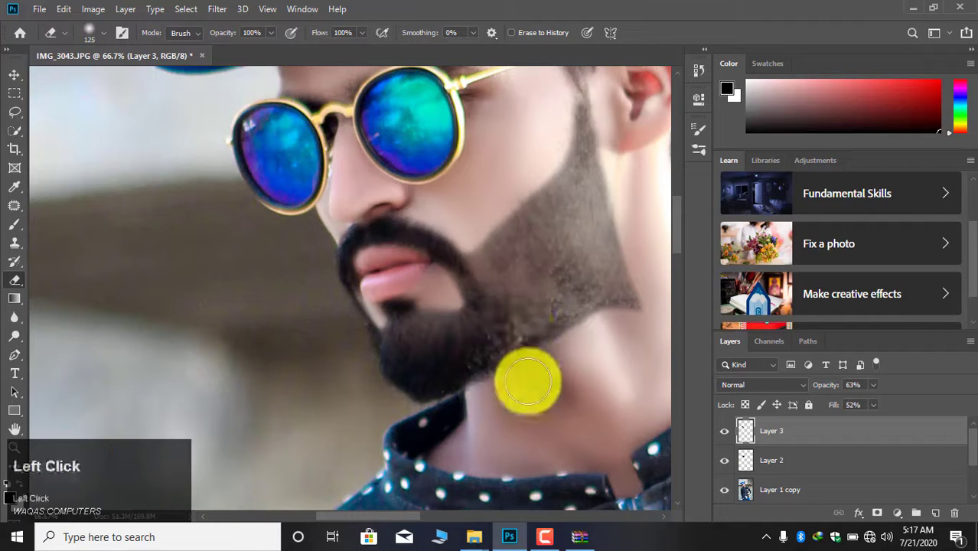
# Clean the bare skin below the lips and inside the beard outline with a 30 px eraser.
pyautogui.press('[')
pyautogui.press('[')
pyautogui.press('[')
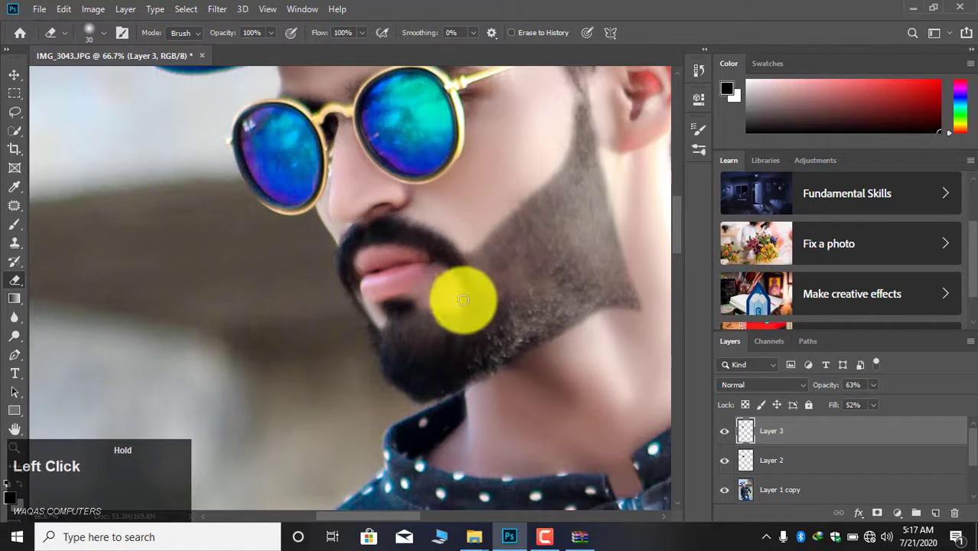
pyautogui.moveTo(451, 306)
pyautogui.mouseDown()
pyautogui.moveTo(369, 319)
pyautogui.moveTo(351, 308)
pyautogui.moveTo(372, 364)
pyautogui.moveTo(421, 411)
pyautogui.moveTo(432, 335)
pyautogui.moveTo(415, 222)
pyautogui.moveTo(443, 230)
pyautogui.moveTo(350, 224)
pyautogui.moveTo(382, 263)
pyautogui.moveTo(382, 308)
pyautogui.mouseUp()
# Touch up the black paint along the jaw behind the chin with a 40 to 60 px brush and trim it with a 35 px eraser.
pyautogui.click(15, 224)
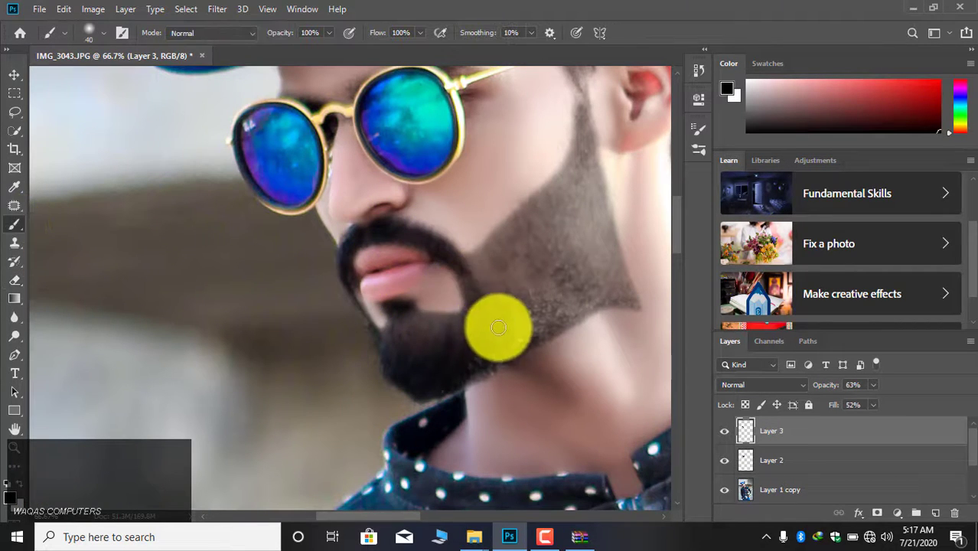
pyautogui.moveTo(500, 354)
pyautogui.mouseDown()
pyautogui.moveTo(495, 320)
pyautogui.moveTo(484, 359)
pyautogui.moveTo(528, 335)
pyautogui.mouseUp()
pyautogui.click(15, 279)
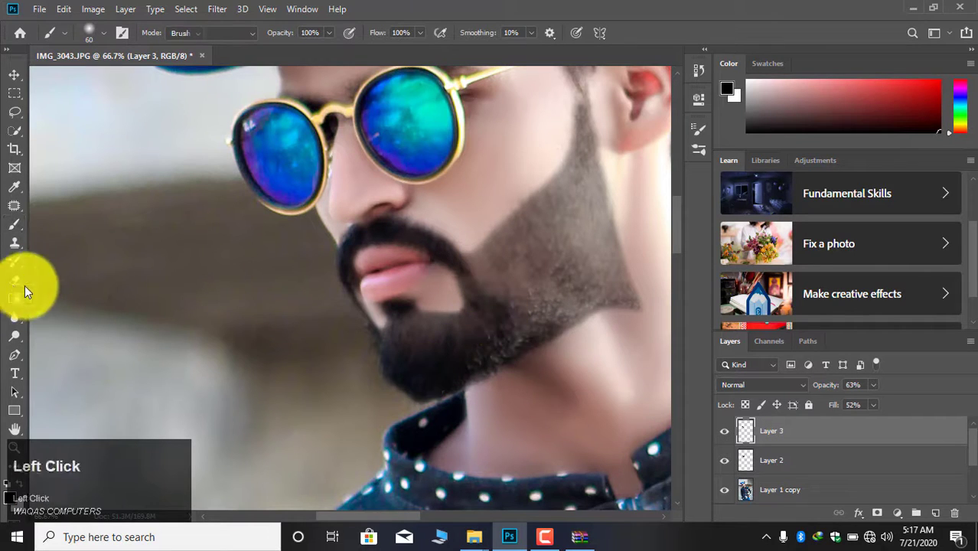
pyautogui.moveTo(488, 280); pyautogui.dragTo(577, 321)
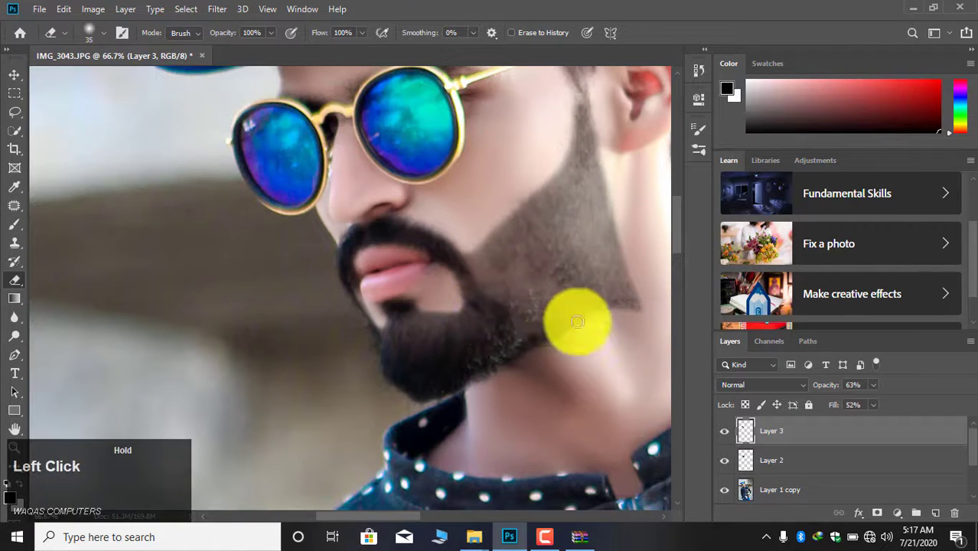
# Review the darkened beard and moustache on the whole portrait.
pyautogui.click(15, 448)
pyautogui.click(109, 32)
pyautogui.click(389, 196)
pyautogui.click(390, 196)
pyautogui.click(399, 191)
pyautogui.click(325, 205)
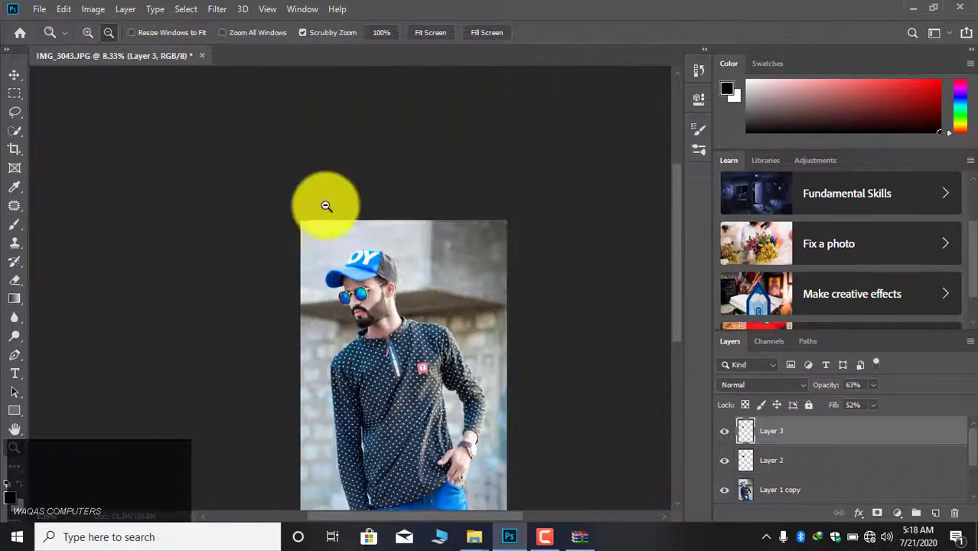
# Soften the black paint along the jaw on Layer 3 with an eraser enlarged to 200 px and compare Layer 3 hidden and shown.
pyautogui.click(86, 37)
pyautogui.click(259, 235)
pyautogui.click(358, 239)
pyautogui.click(439, 277)
pyautogui.click(457, 314)
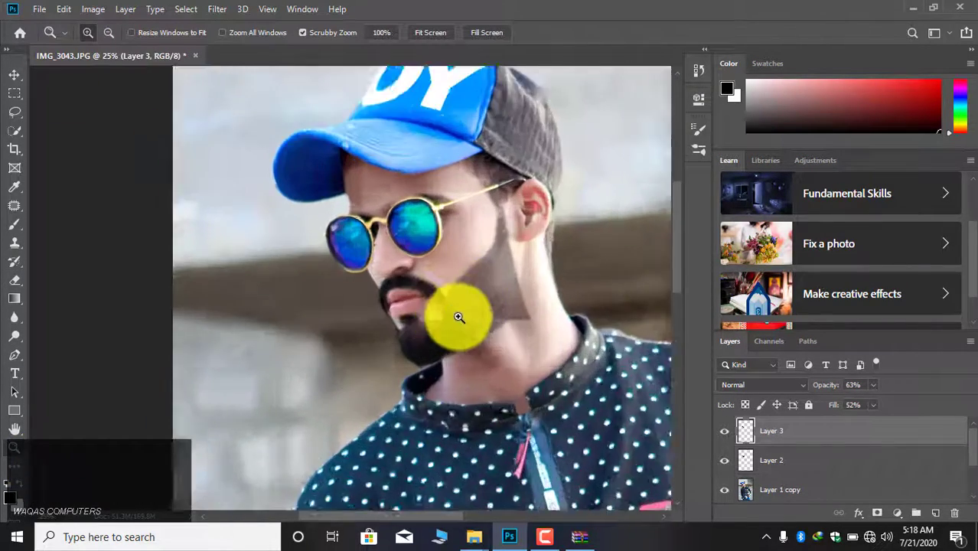
pyautogui.click(462, 309)
pyautogui.click(14, 280)
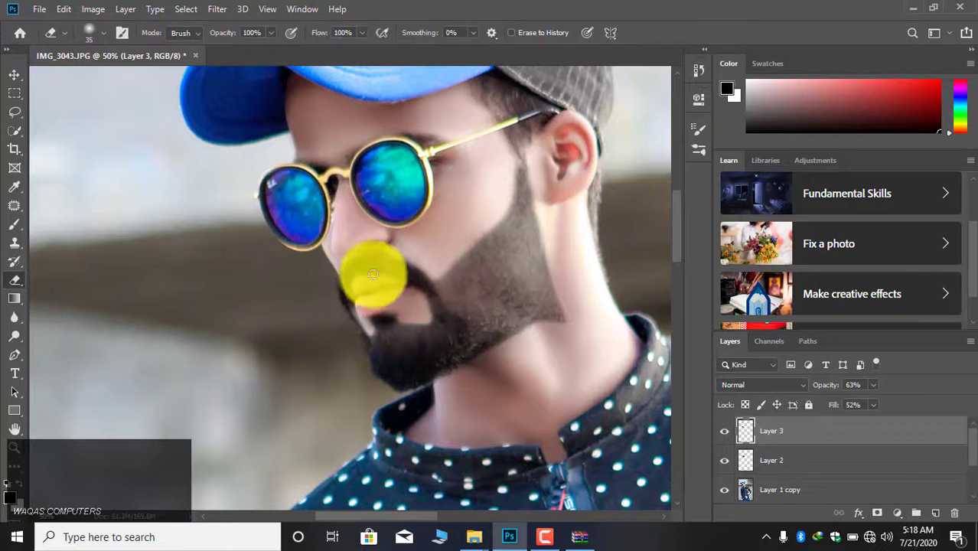
pyautogui.click(481, 340)
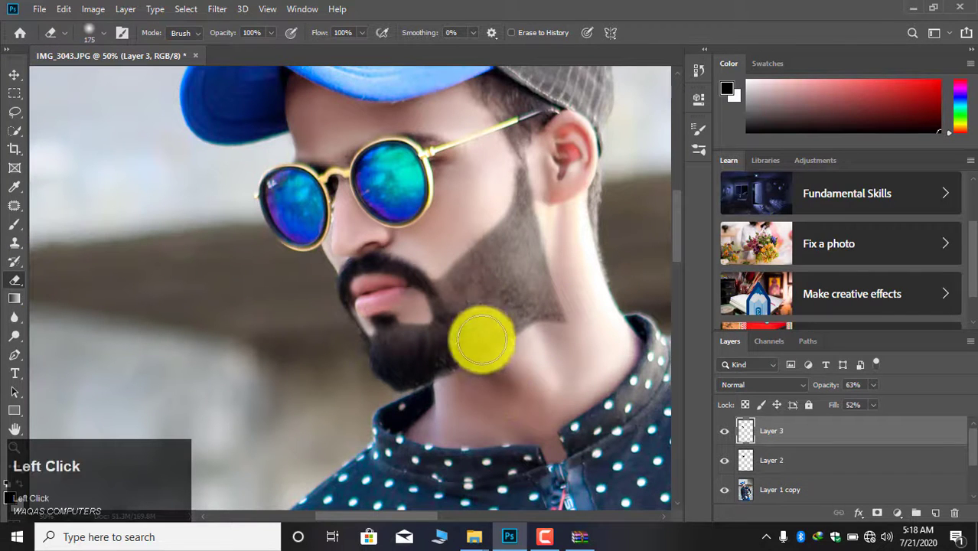
pyautogui.press(']')
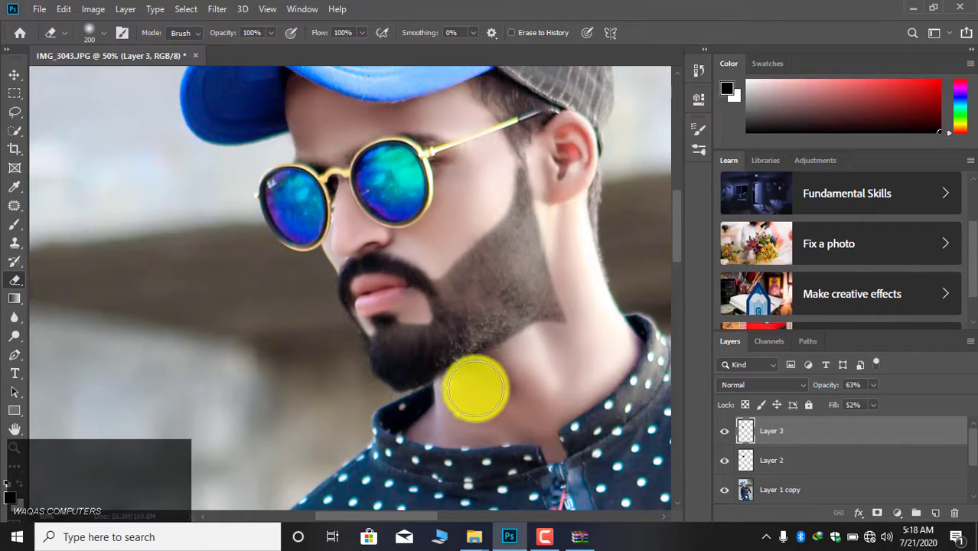
pyautogui.click(724, 432)
pyautogui.click(724, 432)
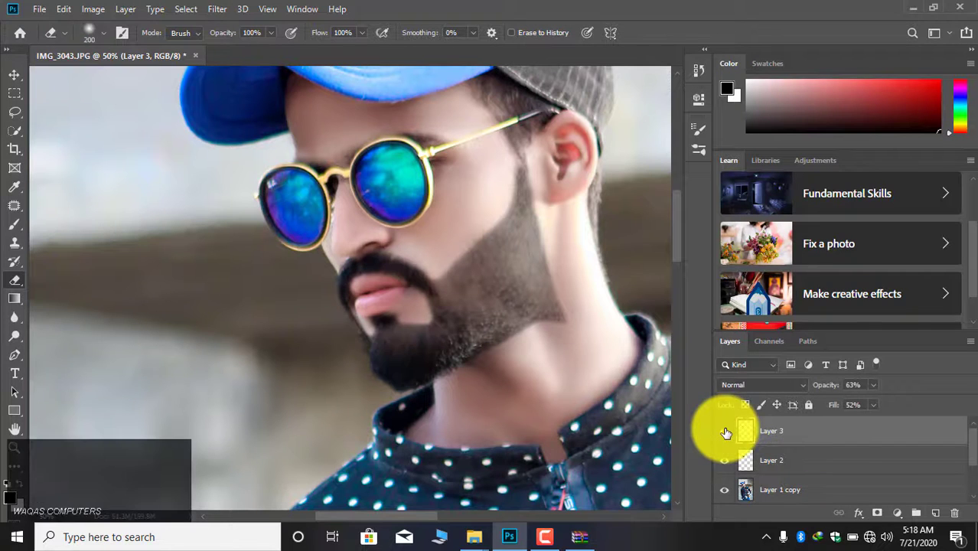
# Review the darkened beard and moustache on the whole portrait and again close up on the face.
pyautogui.click(14, 224)
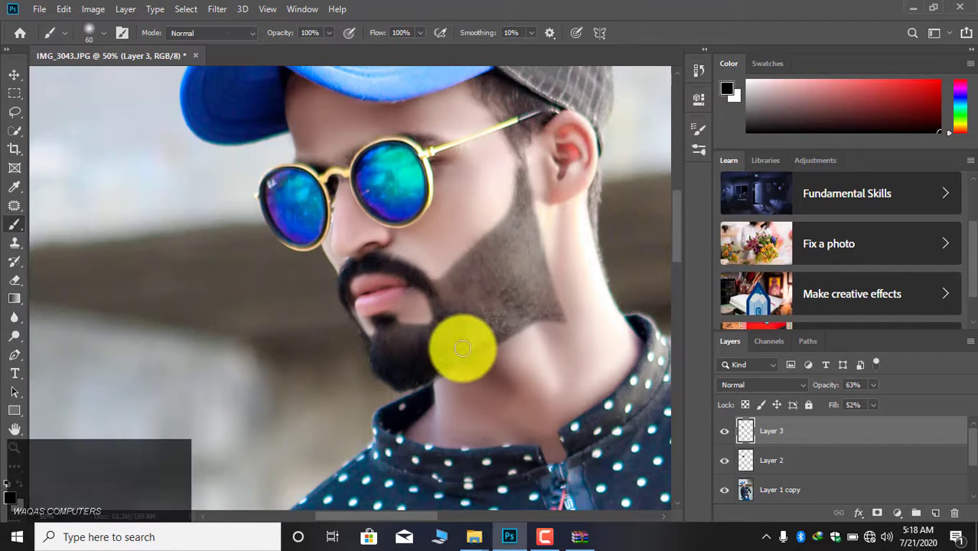
pyautogui.click(14, 448)
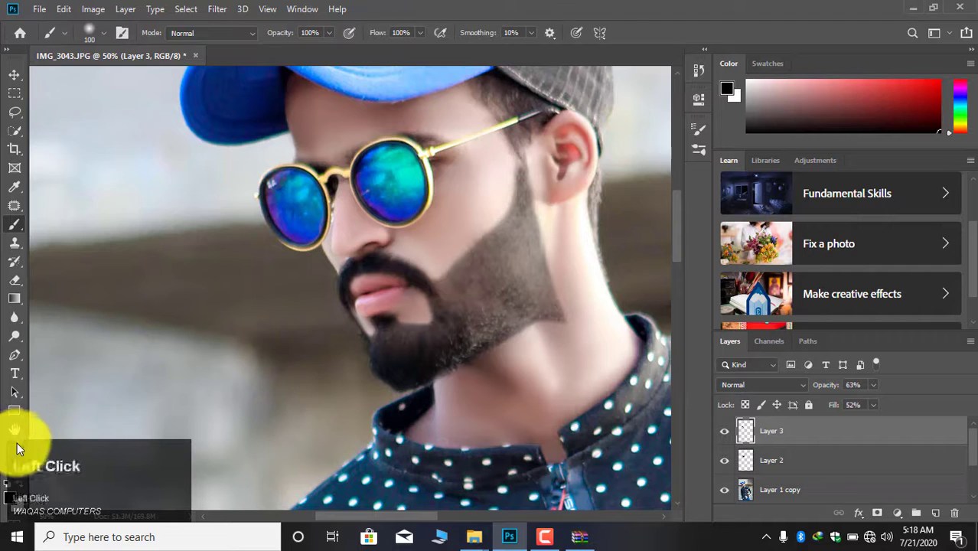
pyautogui.click(107, 33)
pyautogui.click(300, 235)
pyautogui.click(352, 197)
pyautogui.click(404, 159)
pyautogui.click(406, 183)
pyautogui.click(410, 236)
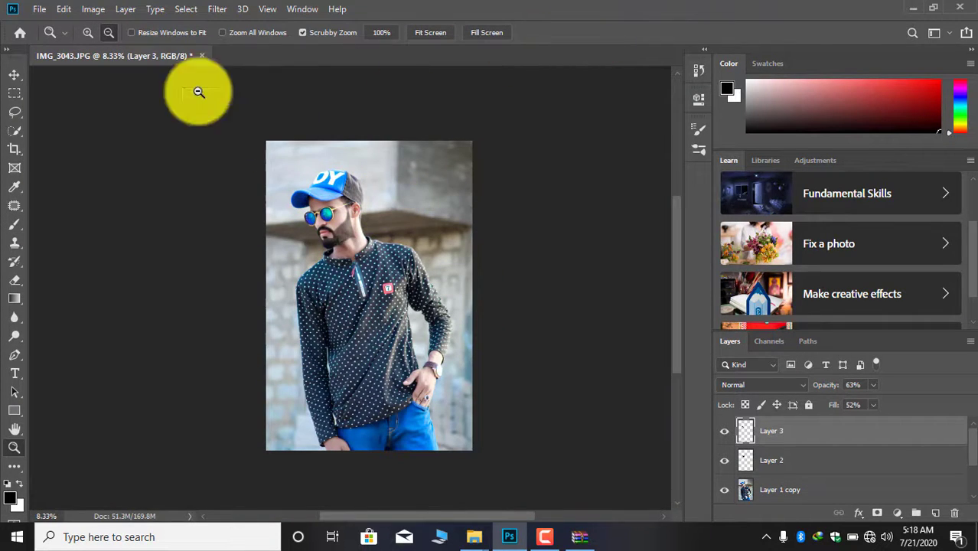
pyautogui.click(88, 32)
pyautogui.click(320, 257)
pyautogui.click(329, 180)
pyautogui.click(306, 176)
pyautogui.click(309, 184)
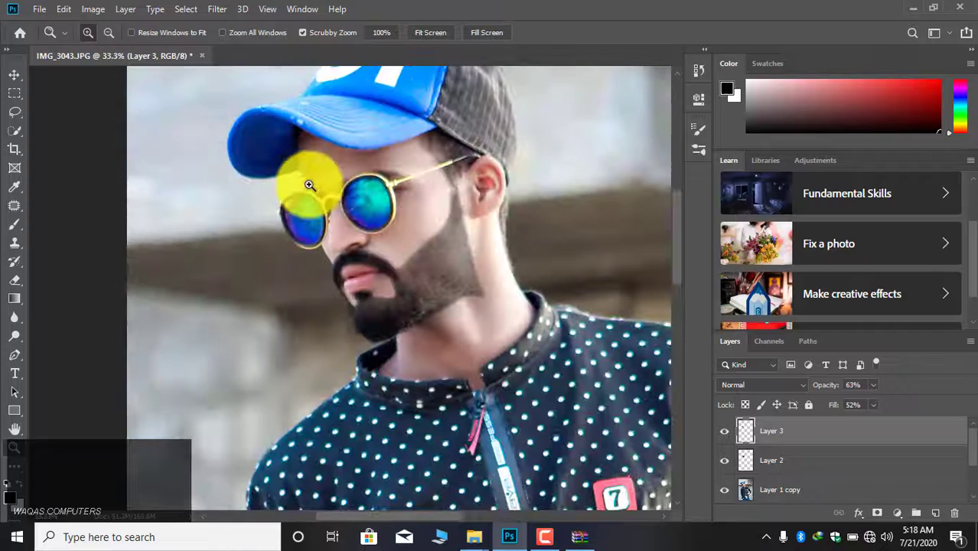
# Hide Layer 3 and Layer 2 and save the image as a quality 9 JPEG, adding "d" to the file name IMG_3043.
pyautogui.click(724, 430)
pyautogui.click(724, 460)
pyautogui.click(39, 8)
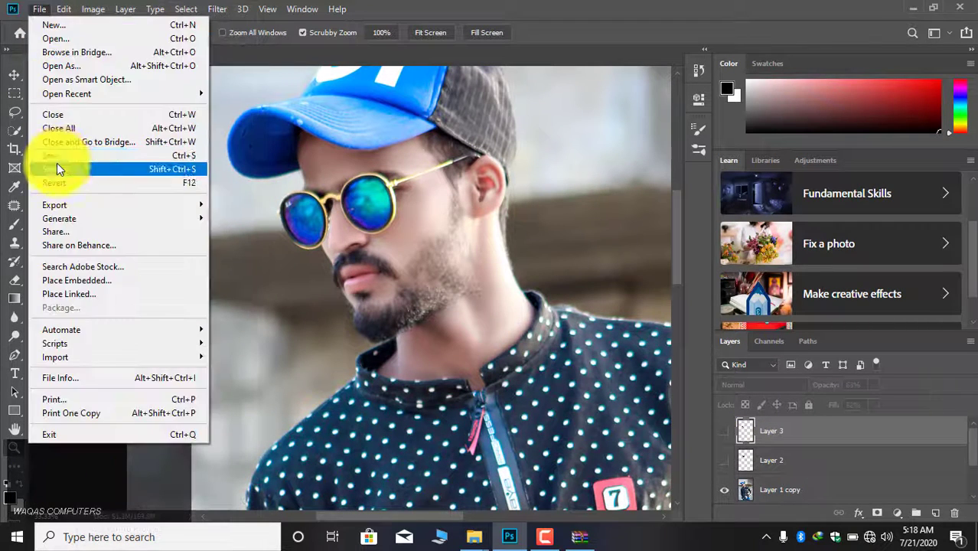
pyautogui.click(222, 446)
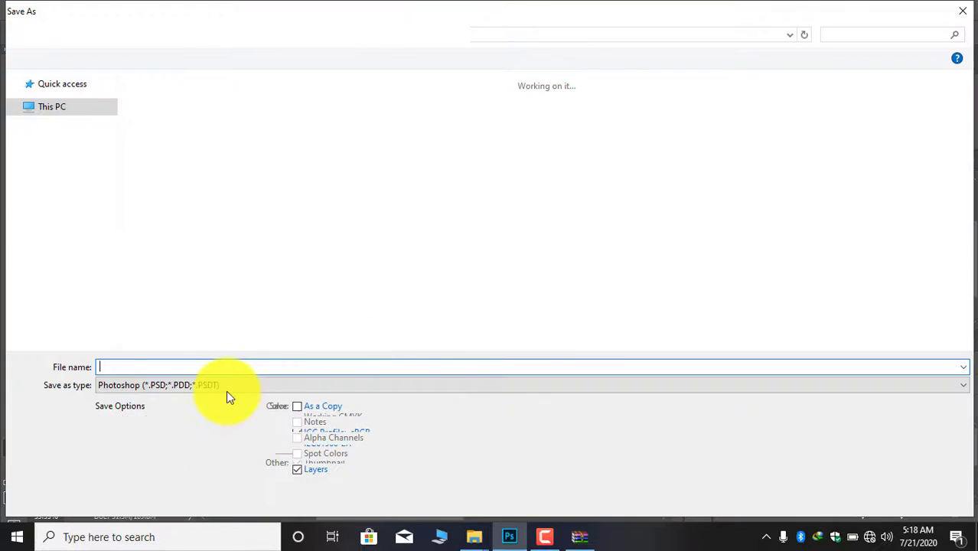
pyautogui.click(228, 384)
pyautogui.click(183, 245)
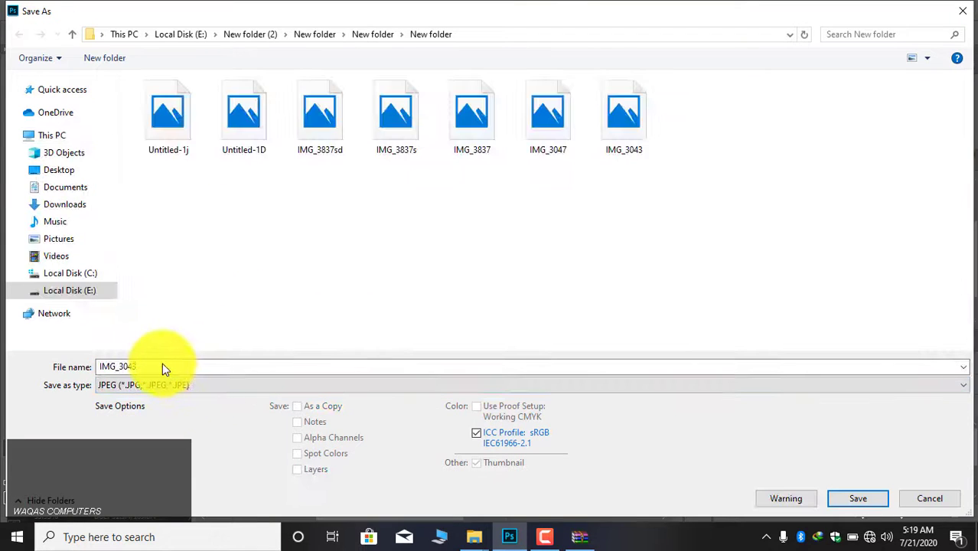
pyautogui.click(160, 365)
pyautogui.write('d')
pyautogui.click(848, 498)
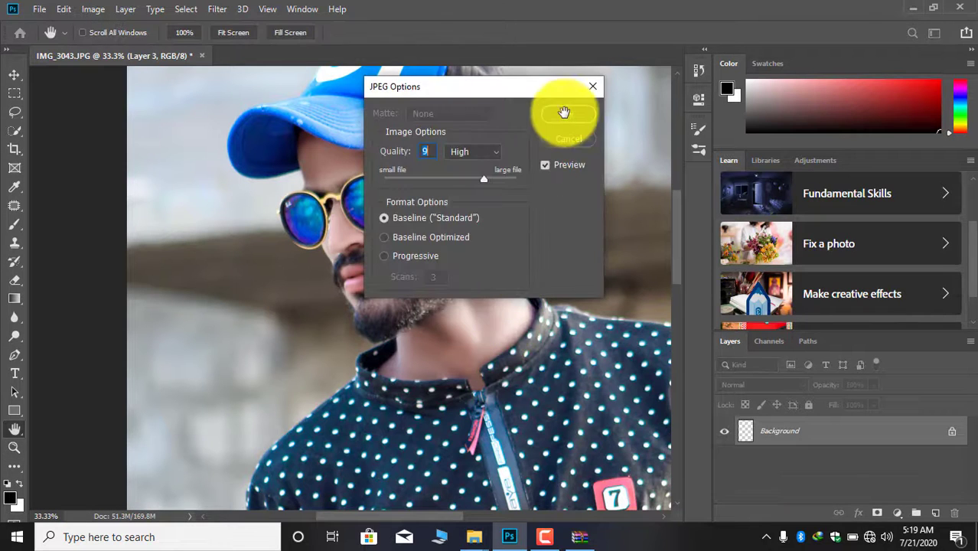
pyautogui.click(563, 113)
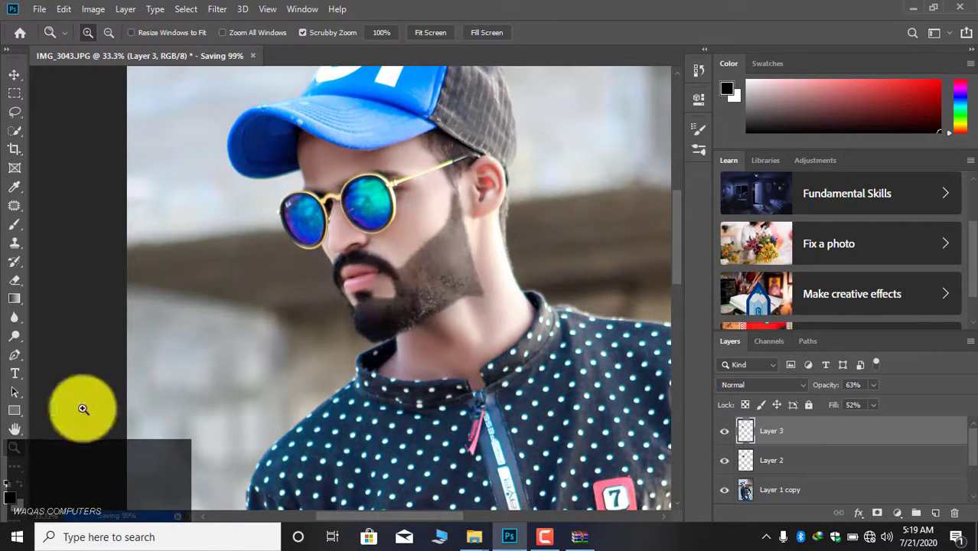
# Merge Layer 2 and Layer 3 down into Layer 1 copy.
pyautogui.click(108, 33)
pyautogui.click(379, 213)
pyautogui.click(380, 213)
pyautogui.click(379, 213)
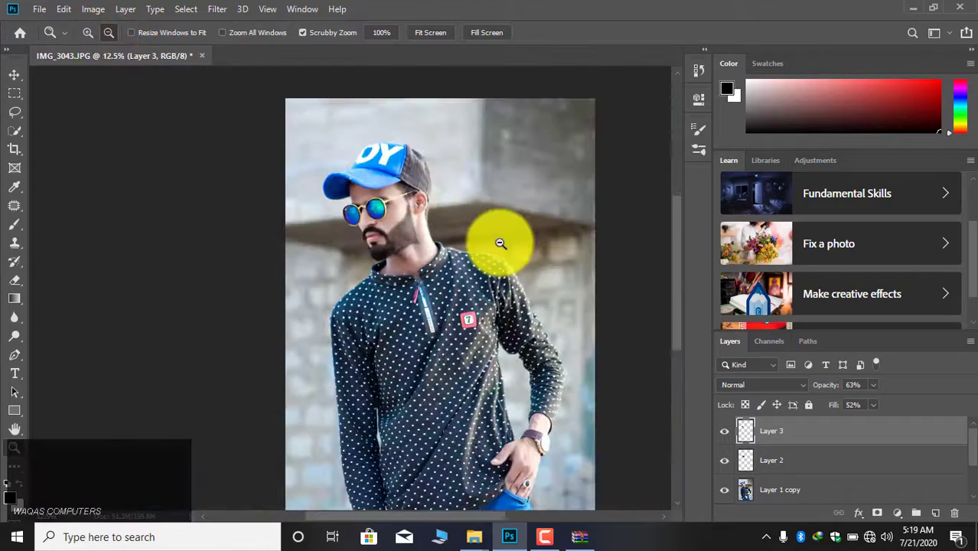
pyautogui.click(433, 268)
pyautogui.rightClick(811, 454)
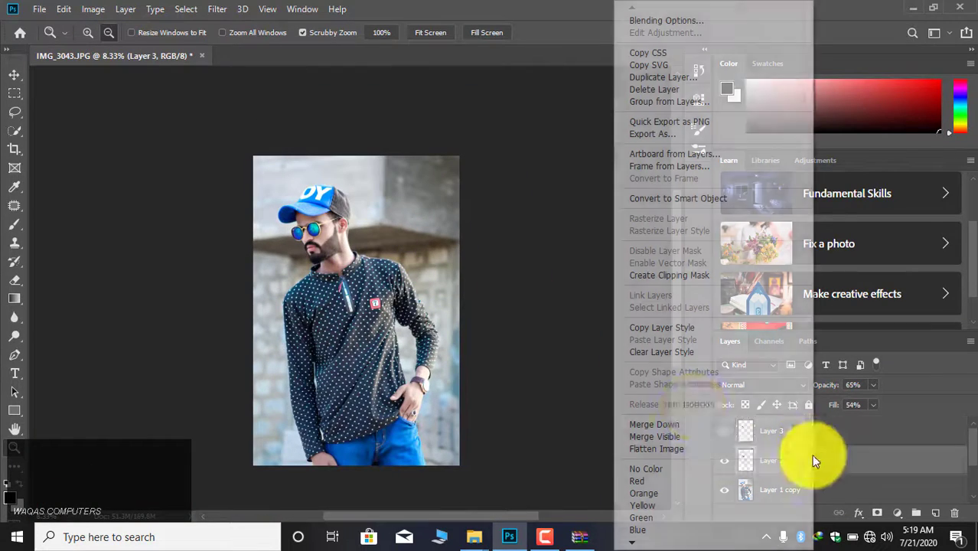
pyautogui.click(689, 422)
pyautogui.rightClick(820, 434)
pyautogui.click(760, 422)
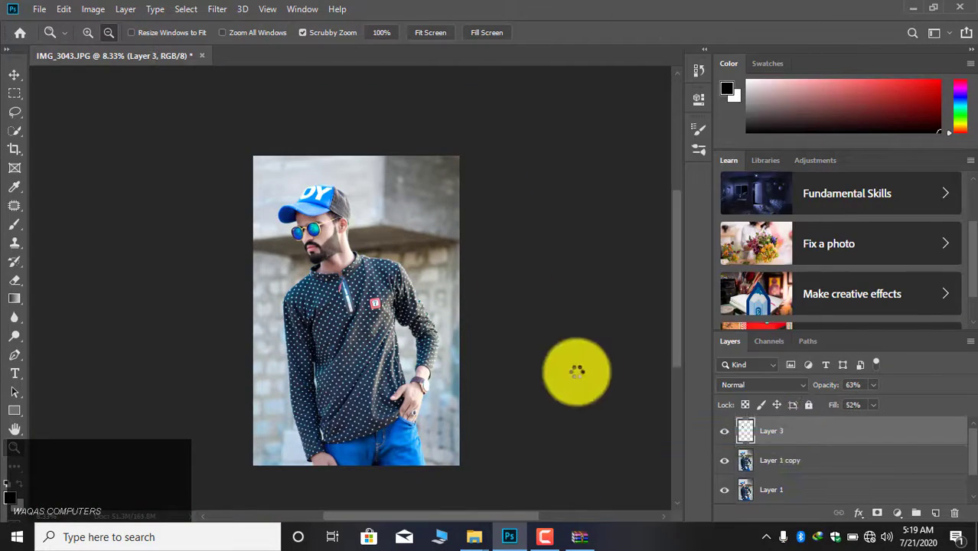
# Check the merged portrait up close and crop a narrow strip off the bottom of the photo.
pyautogui.click(88, 32)
pyautogui.click(371, 307)
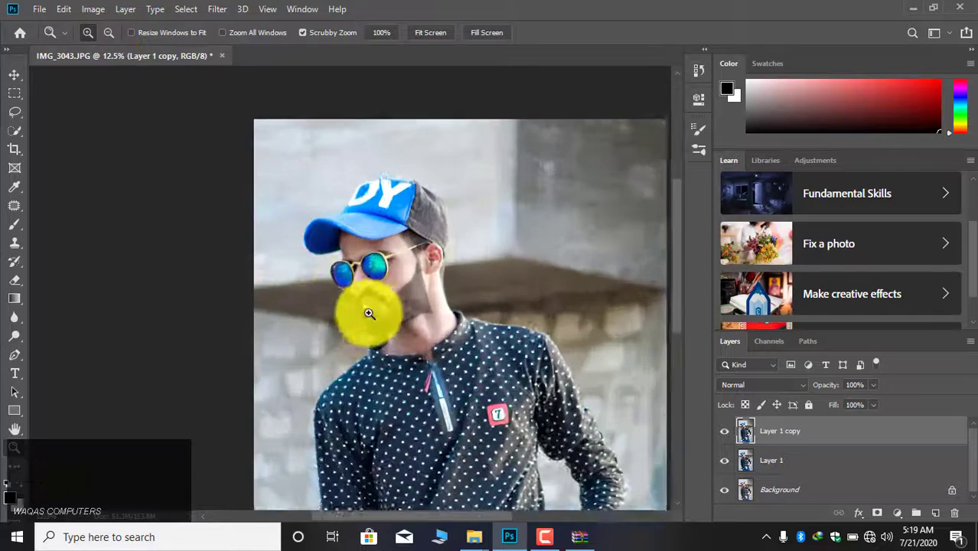
pyautogui.click(326, 284)
pyautogui.click(415, 229)
pyautogui.click(415, 245)
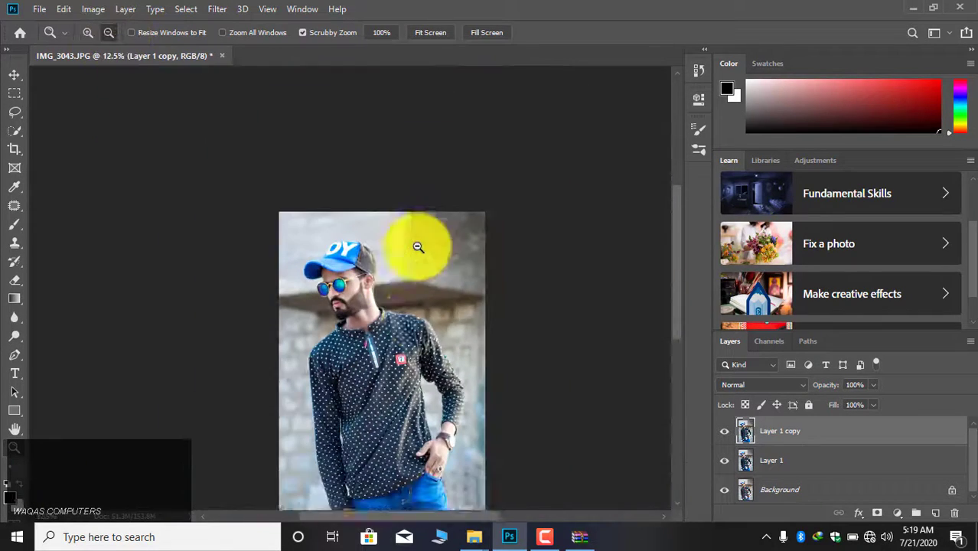
pyautogui.click(430, 253)
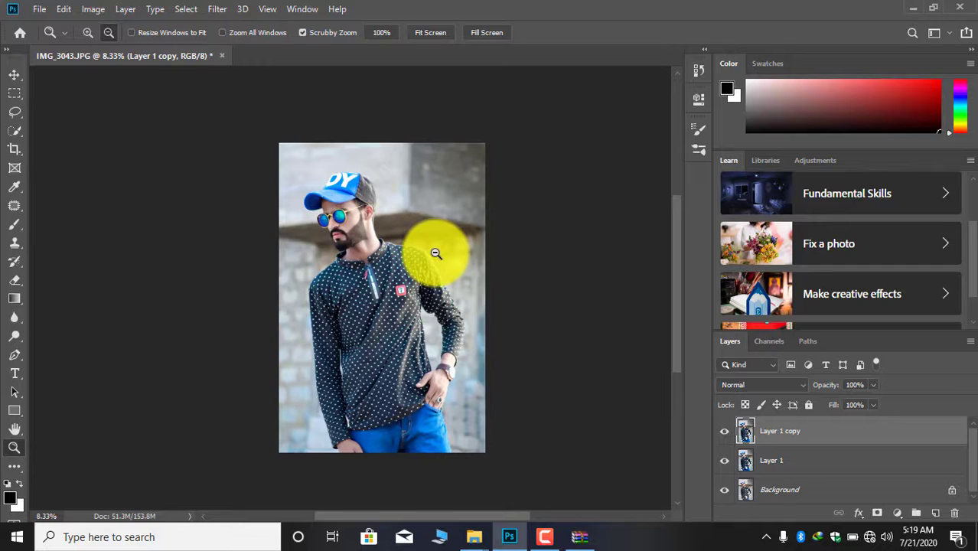
pyautogui.click(16, 151)
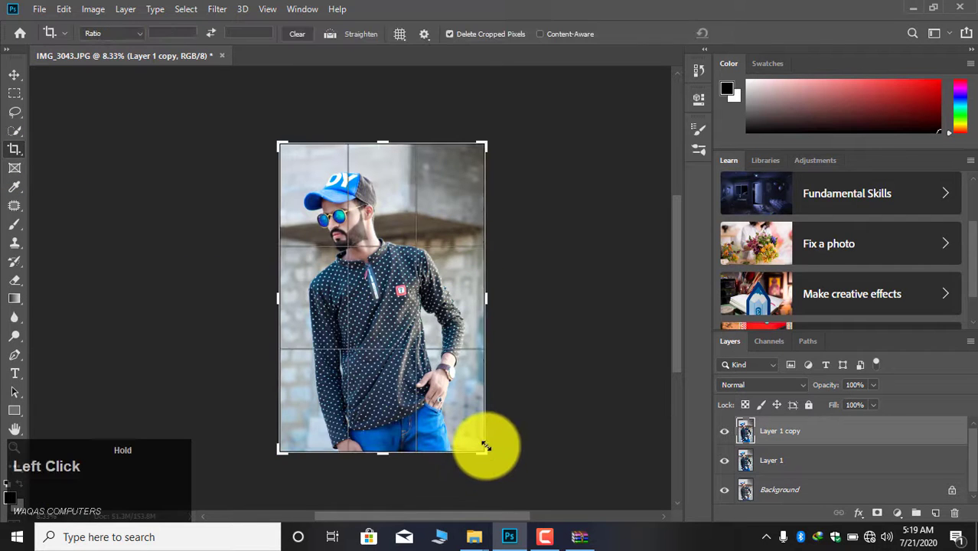
pyautogui.moveTo(484, 445); pyautogui.dragTo(448, 414)
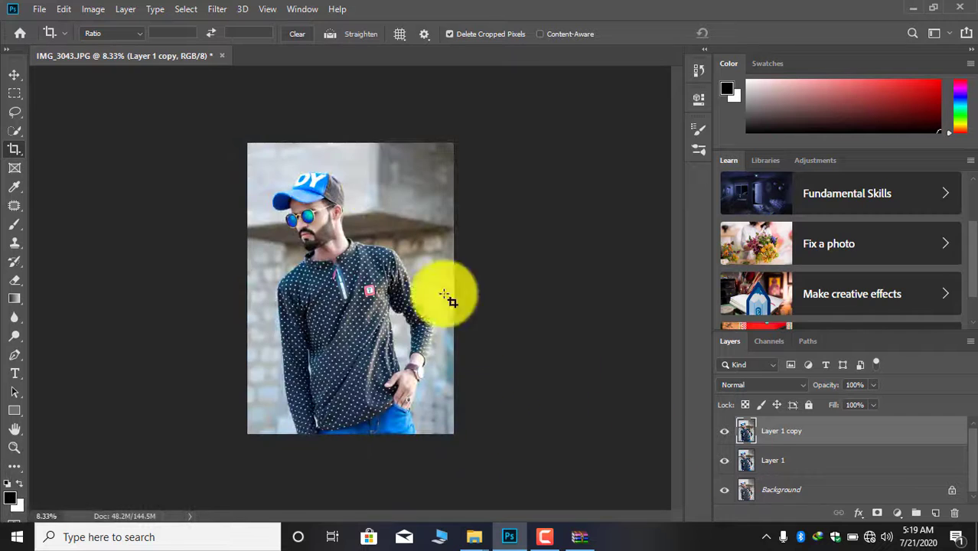
# Darken the photo's edges with a negative post-crop vignette in the Camera Raw Filter, using a midpoint of 55.
pyautogui.click(218, 8)
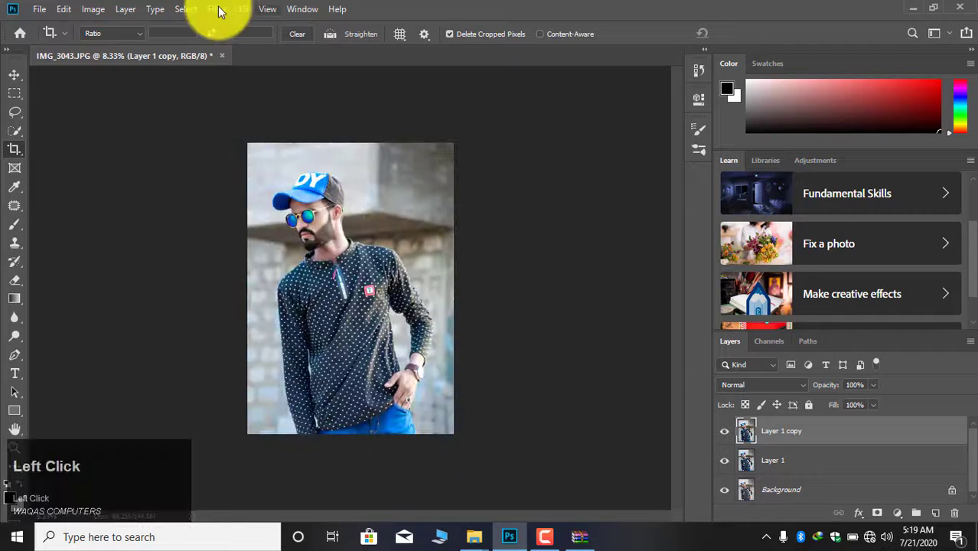
pyautogui.click(248, 96)
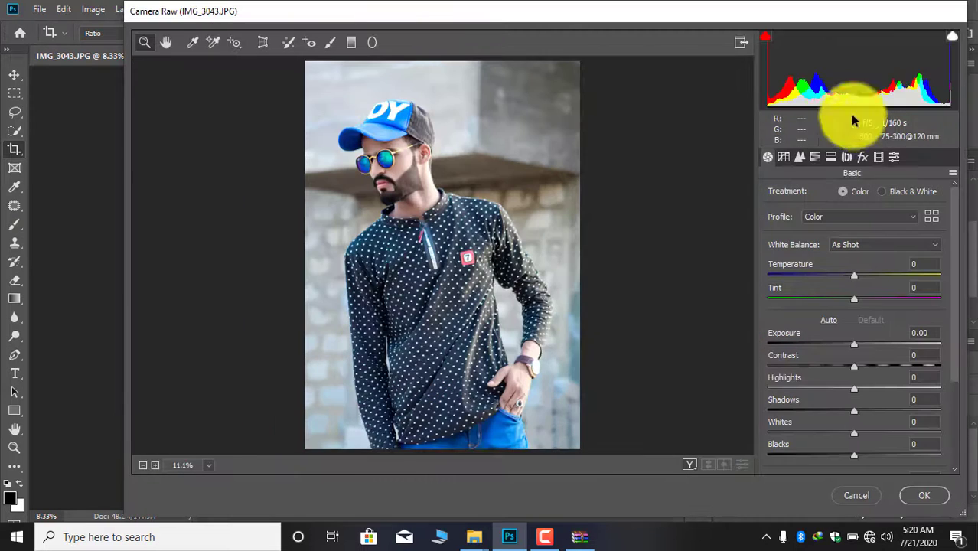
pyautogui.click(831, 157)
pyautogui.click(862, 157)
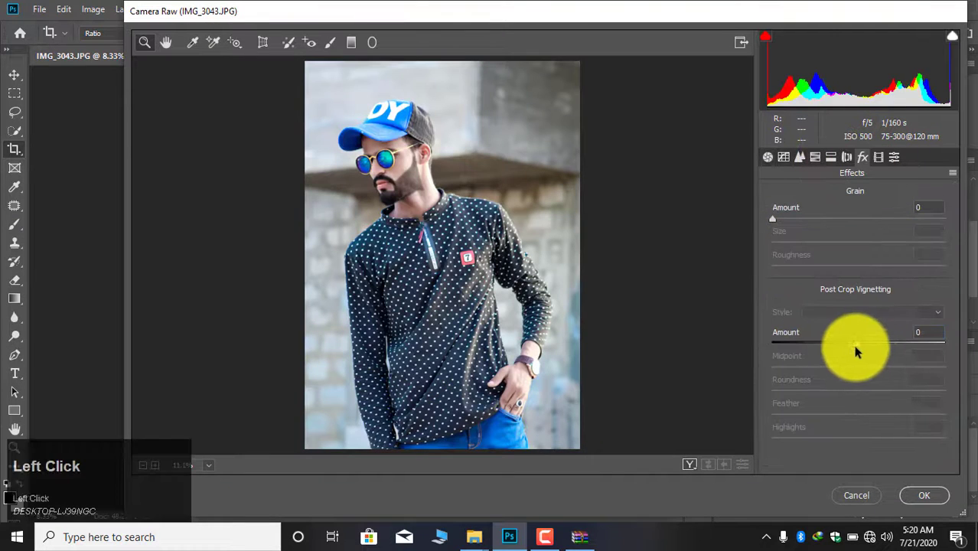
pyautogui.moveTo(856, 346); pyautogui.dragTo(828, 343)
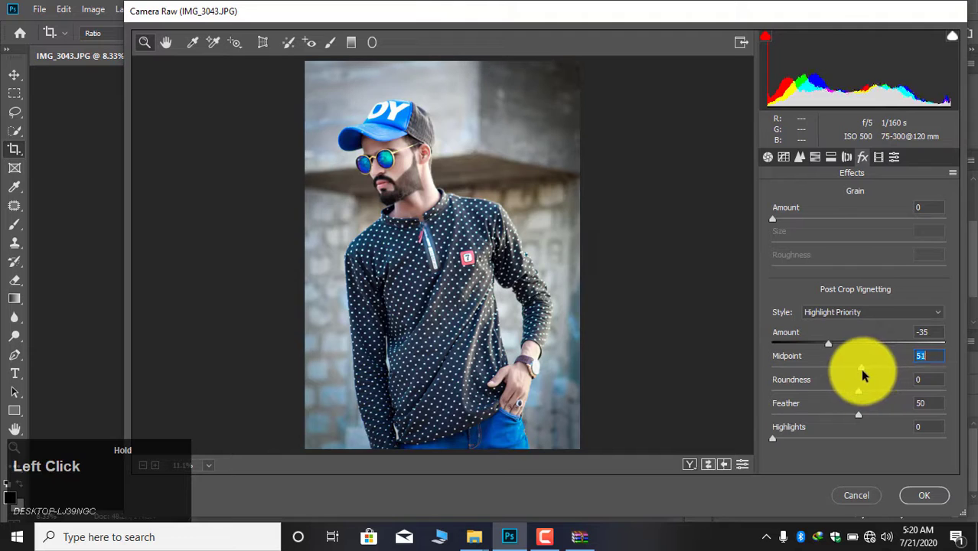
pyautogui.moveTo(862, 374)
pyautogui.mouseDown()
pyautogui.moveTo(847, 372)
pyautogui.moveTo(874, 385)
pyautogui.mouseUp()
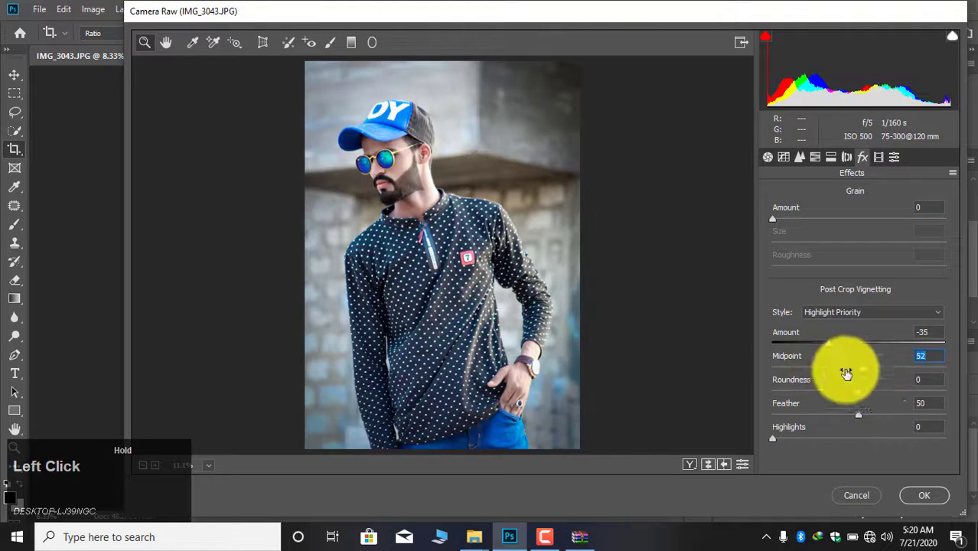
pyautogui.moveTo(831, 340)
pyautogui.mouseDown()
pyautogui.moveTo(801, 345)
pyautogui.moveTo(814, 351)
pyautogui.moveTo(818, 341)
pyautogui.mouseUp()
pyautogui.moveTo(864, 368); pyautogui.dragTo(868, 382)
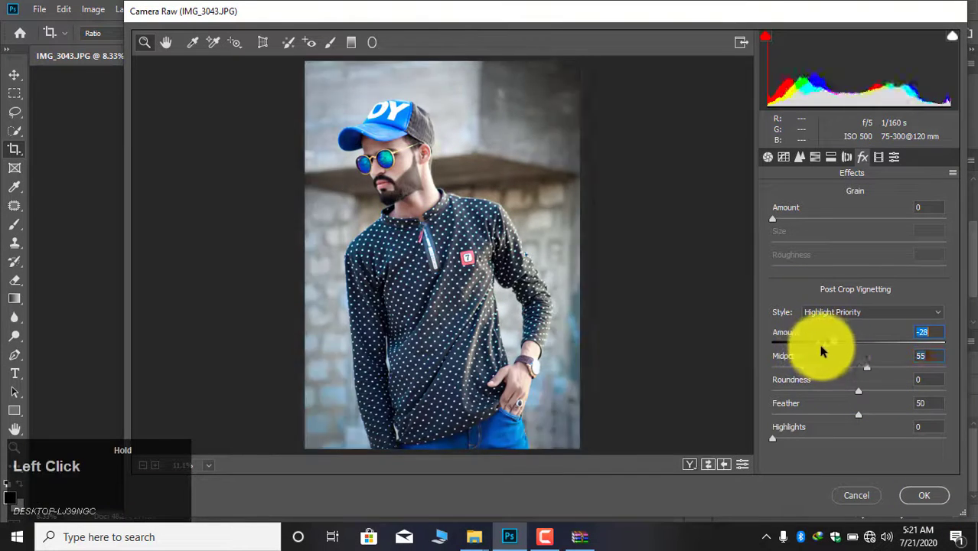
pyautogui.click(924, 495)
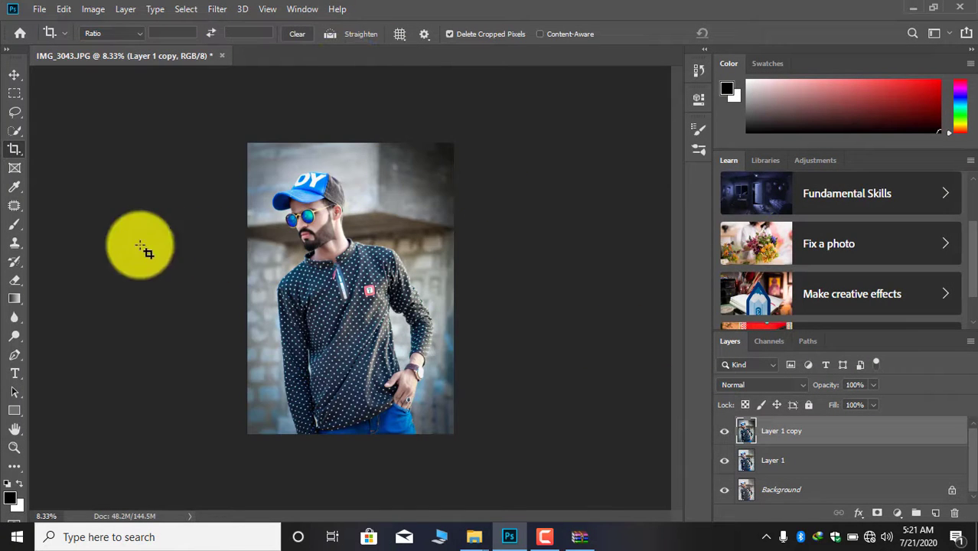
# Add a new layer and paint one soft white dab beside the neck with a brush enlarged to 1500 px.
pyautogui.click(14, 224)
pyautogui.click(19, 484)
pyautogui.click(934, 513)
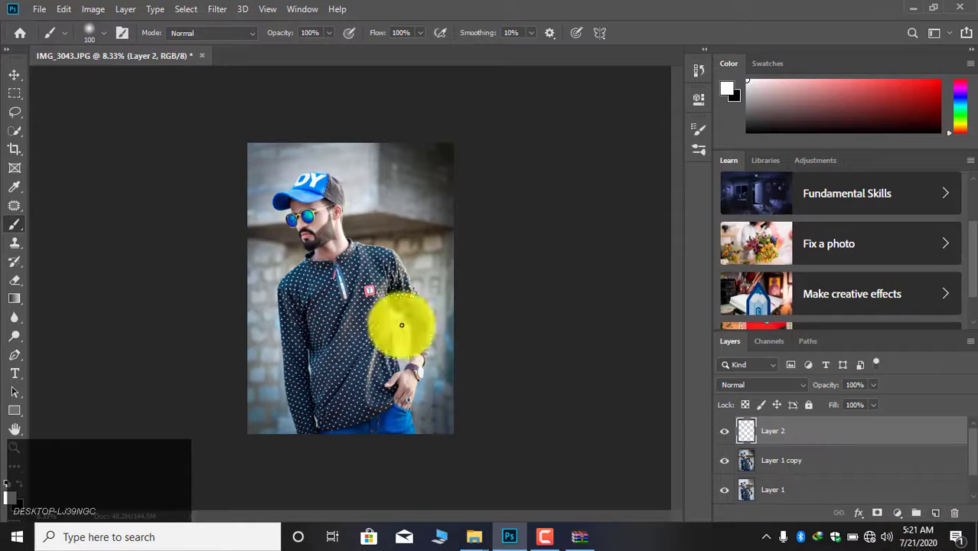
pyautogui.press(']')
pyautogui.press(']')
pyautogui.press(']')
pyautogui.press(']')
pyautogui.press(']')
pyautogui.press(']')
pyautogui.press(']')
pyautogui.press(']')
pyautogui.press(']')
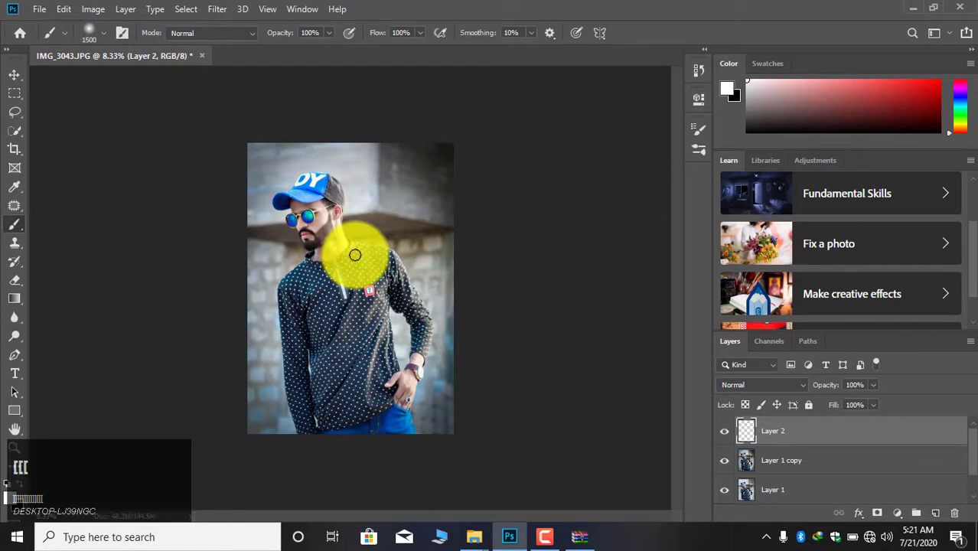
pyautogui.click(352, 258)
# Transform the white dab into a larger glow over the photo's upper-right background and merge it down into Layer 1 copy.
pyautogui.press('ctrl')
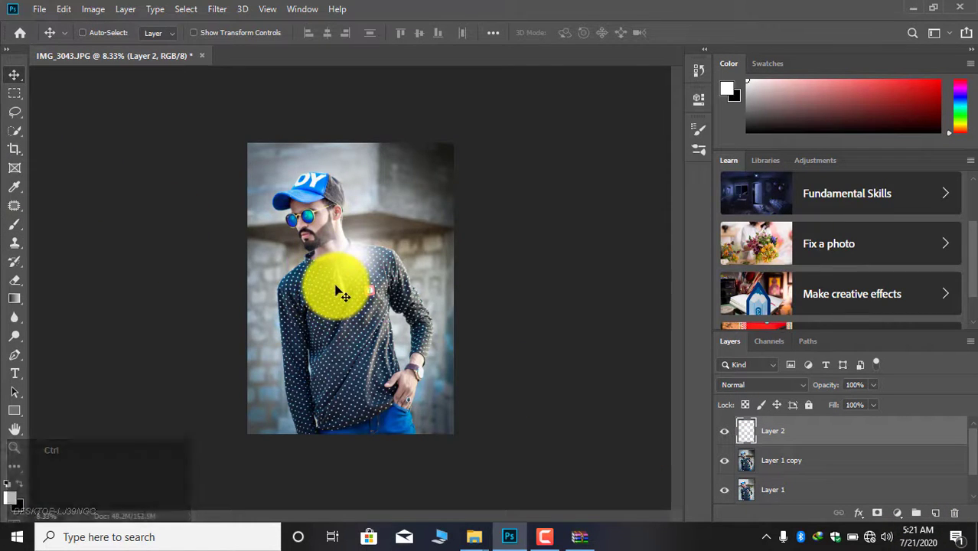
pyautogui.hotkey('ctrl', 't')
pyautogui.moveTo(373, 283)
pyautogui.mouseDown()
pyautogui.moveTo(452, 263)
pyautogui.moveTo(481, 201)
pyautogui.moveTo(357, 269)
pyautogui.moveTo(454, 246)
pyautogui.moveTo(453, 257)
pyautogui.mouseUp()
pyautogui.press('Return')
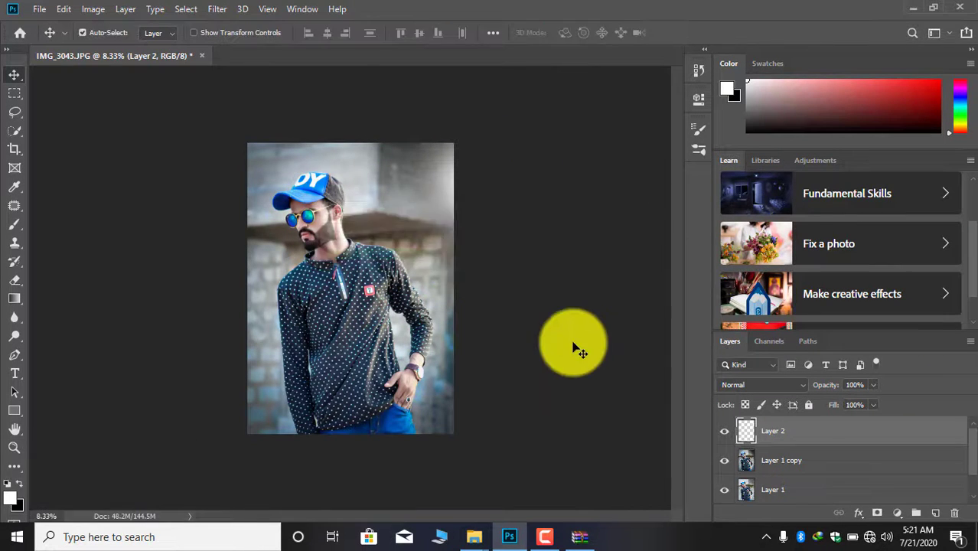
pyautogui.rightClick(833, 431)
pyautogui.click(829, 433)
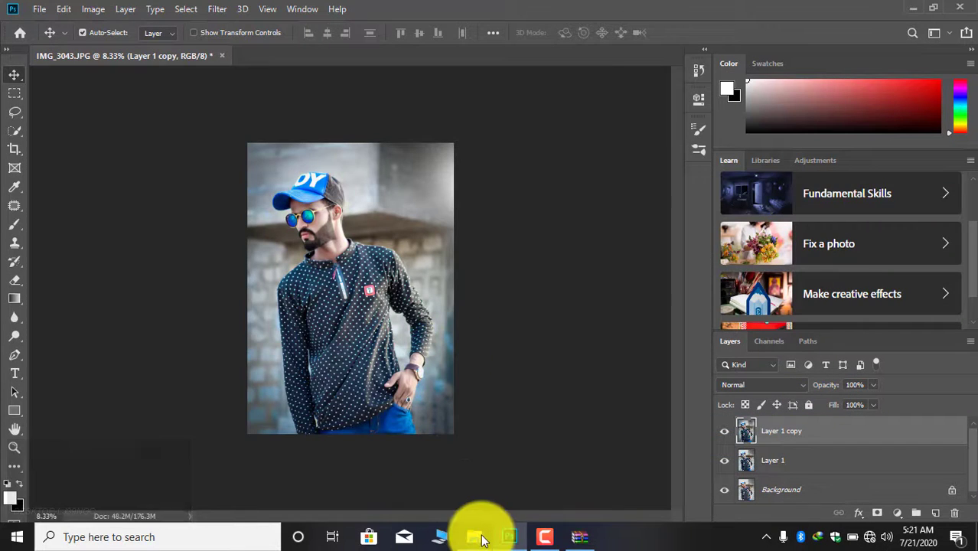
# Switch to File Explorer and open the tatto folder on drive E under software, Alarms, New folder.
pyautogui.moveTo(480, 540)
pyautogui.click(432, 486)
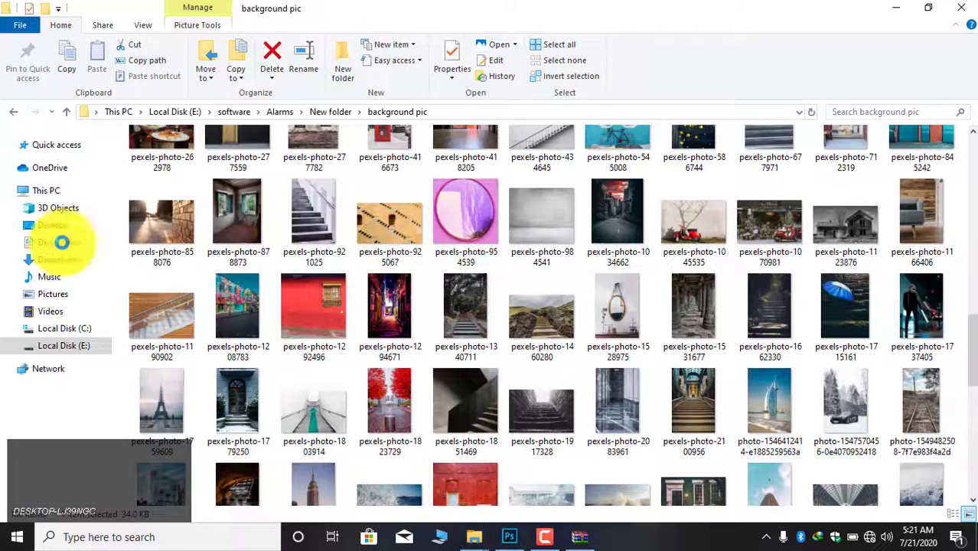
pyautogui.click(76, 343)
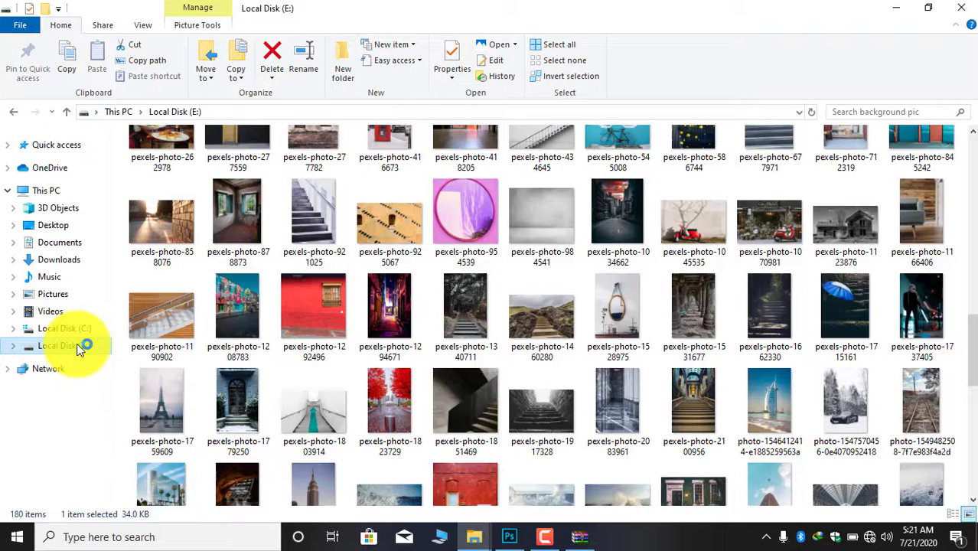
pyautogui.doubleClick(159, 228)
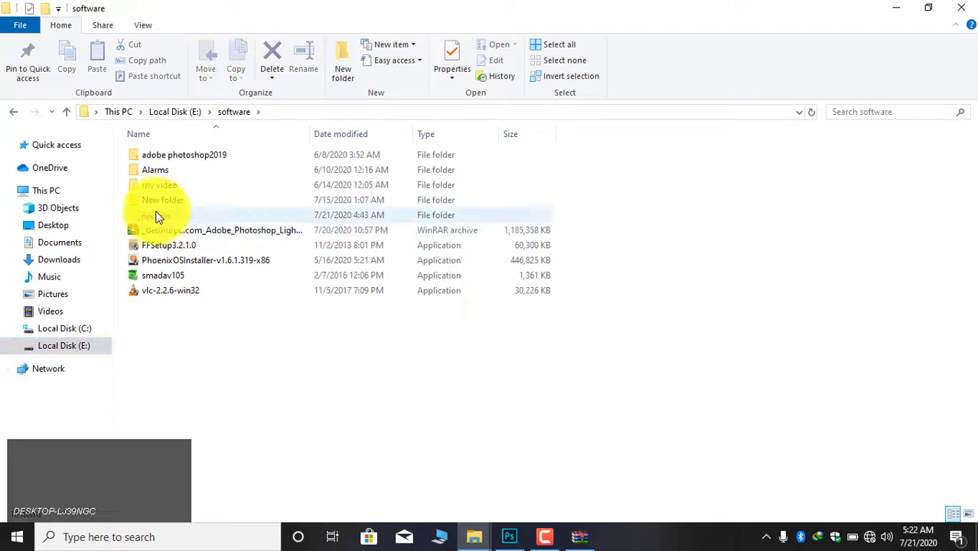
pyautogui.doubleClick(156, 170)
pyautogui.doubleClick(318, 194)
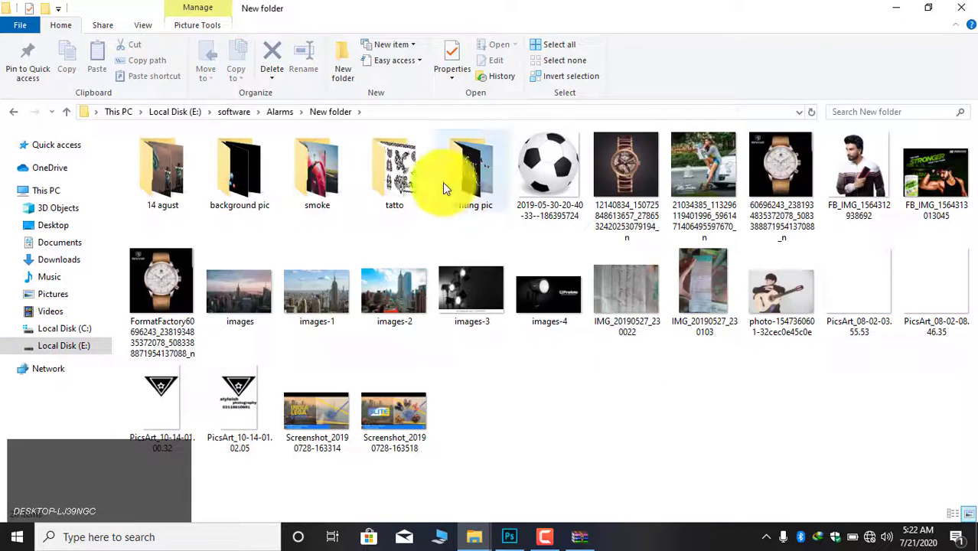
pyautogui.doubleClick(403, 186)
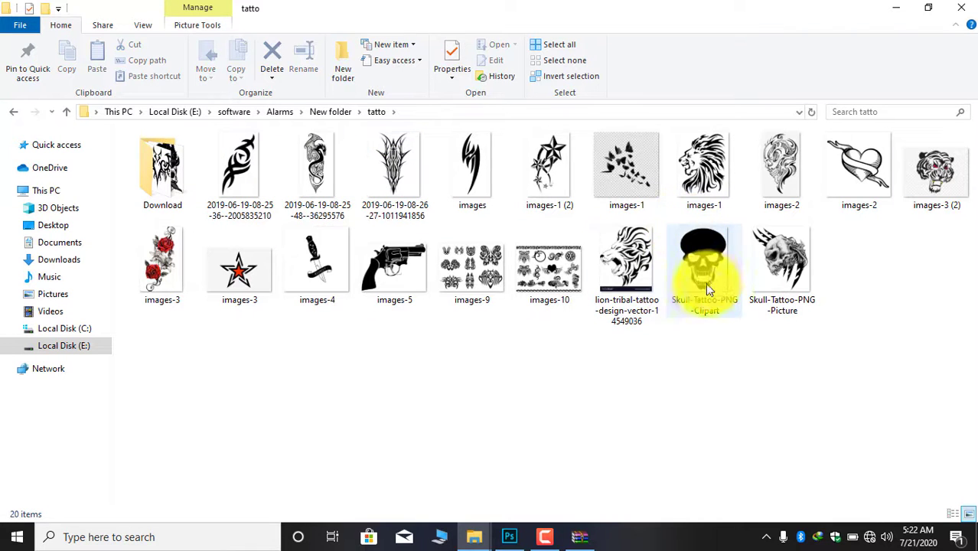
# Place the tribal tattoo picture named images enlarged over the portrait and set its blend mode to Linear Burn.
pyautogui.click(470, 166)
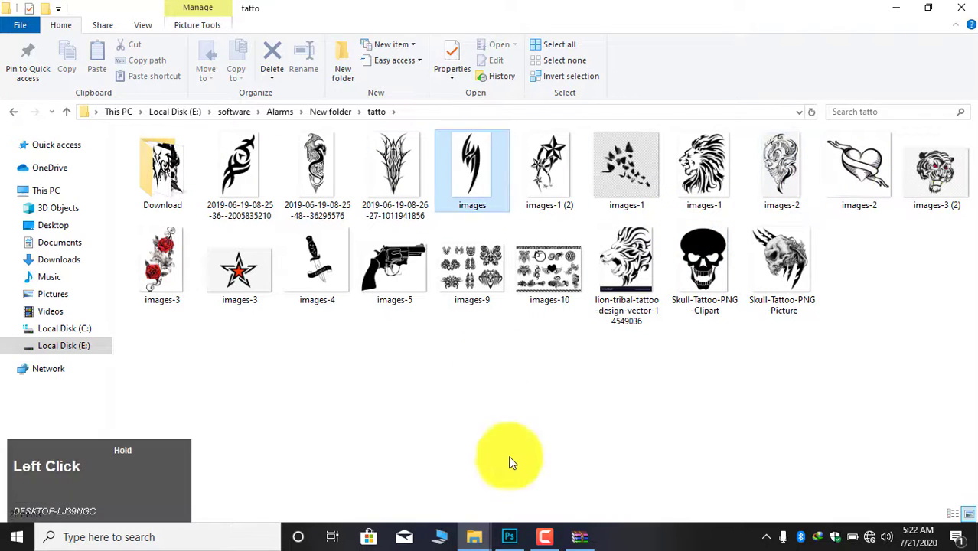
pyautogui.moveTo(514, 540); pyautogui.dragTo(331, 265)
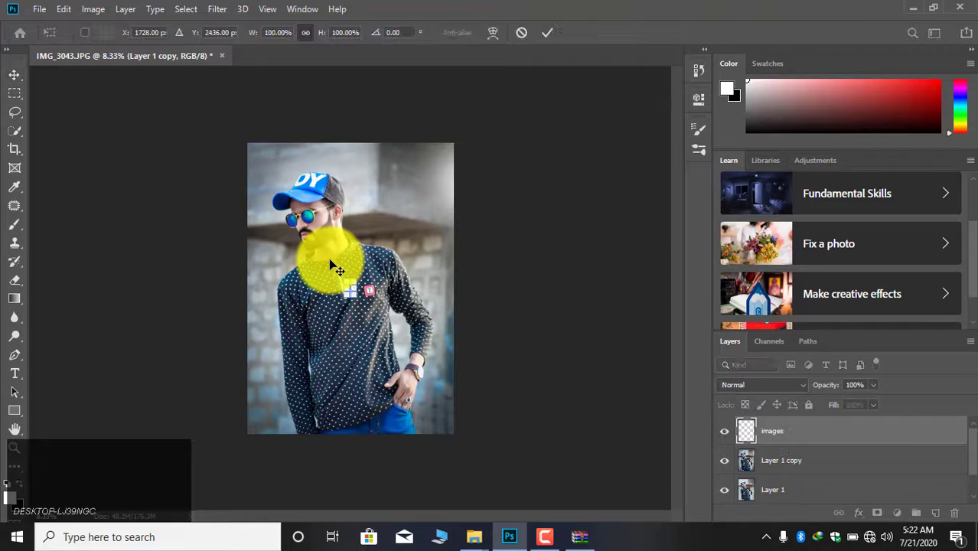
pyautogui.moveTo(358, 299); pyautogui.dragTo(433, 339)
pyautogui.press('Return')
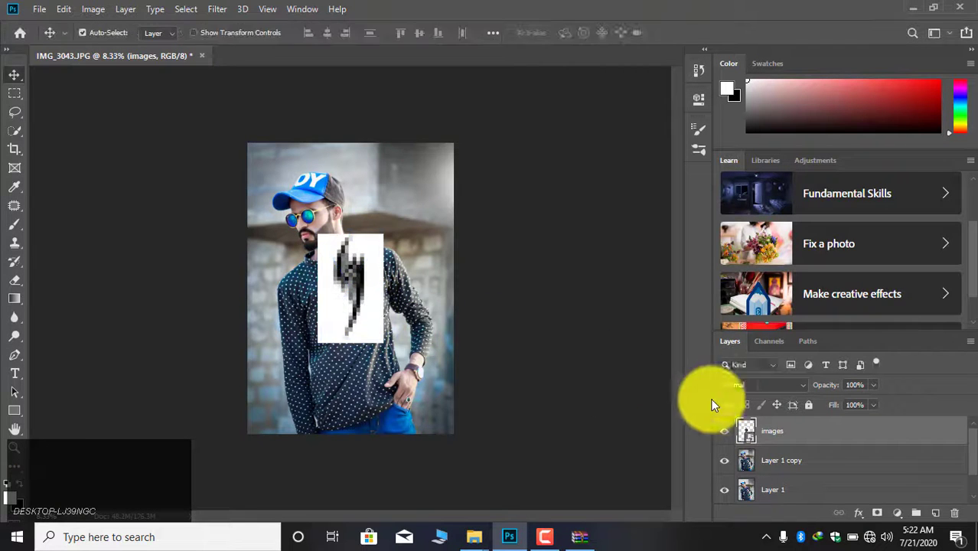
pyautogui.click(738, 385)
pyautogui.click(730, 238)
# Shrink the tattoo onto the side of the man's neck and reduce its layer to 58% opacity and 60% fill.
pyautogui.press('z')
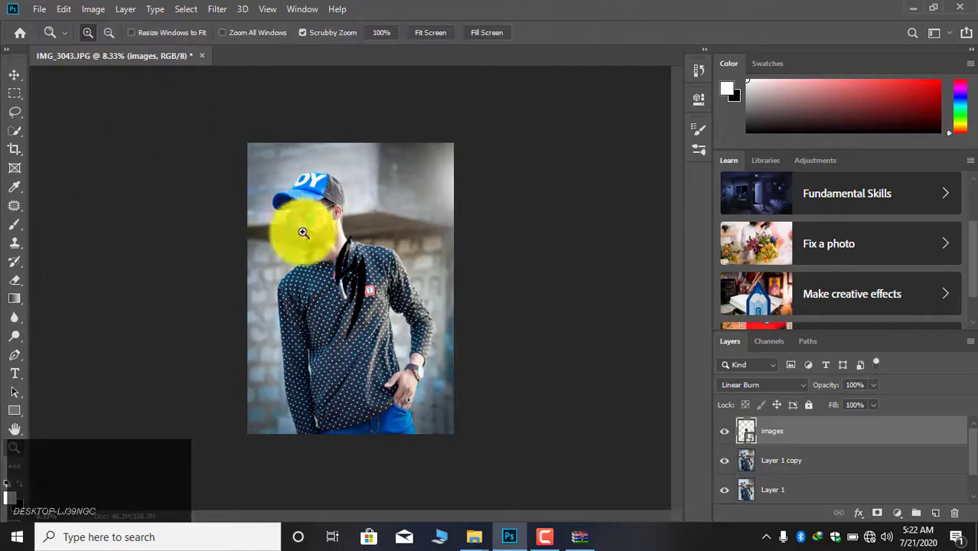
pyautogui.click(302, 232)
pyautogui.scroll(3, 295, 189)
pyautogui.hotkey('ctrl', 't')
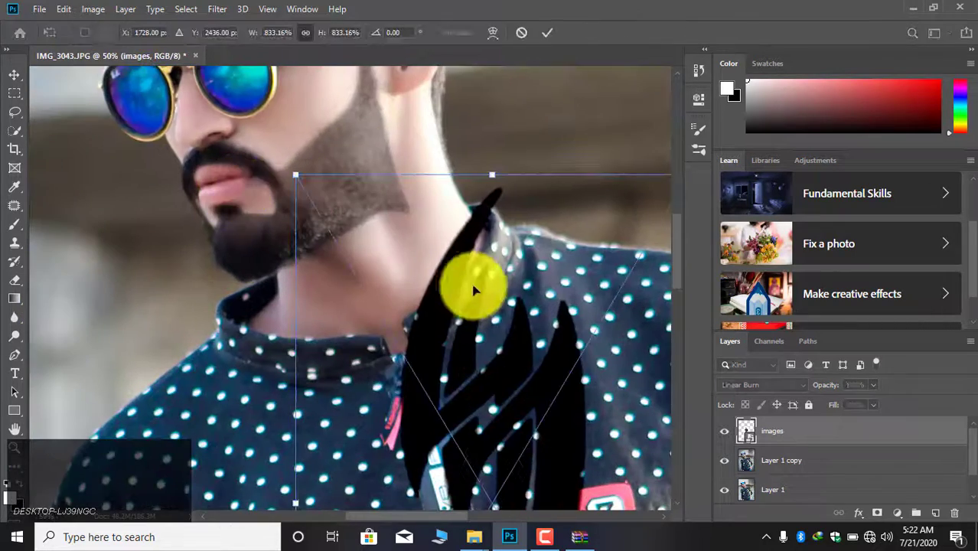
pyautogui.moveTo(561, 316); pyautogui.dragTo(448, 160)
pyautogui.moveTo(536, 106); pyautogui.dragTo(524, 164)
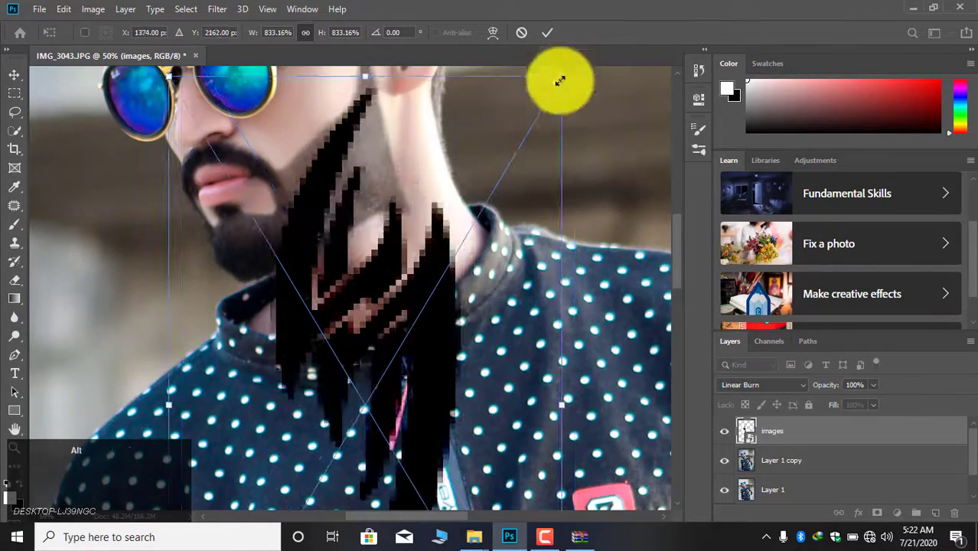
pyautogui.moveTo(559, 81); pyautogui.dragTo(459, 220)
pyautogui.moveTo(482, 145); pyautogui.dragTo(462, 131)
pyautogui.moveTo(456, 236); pyautogui.dragTo(465, 219)
pyautogui.press('Return')
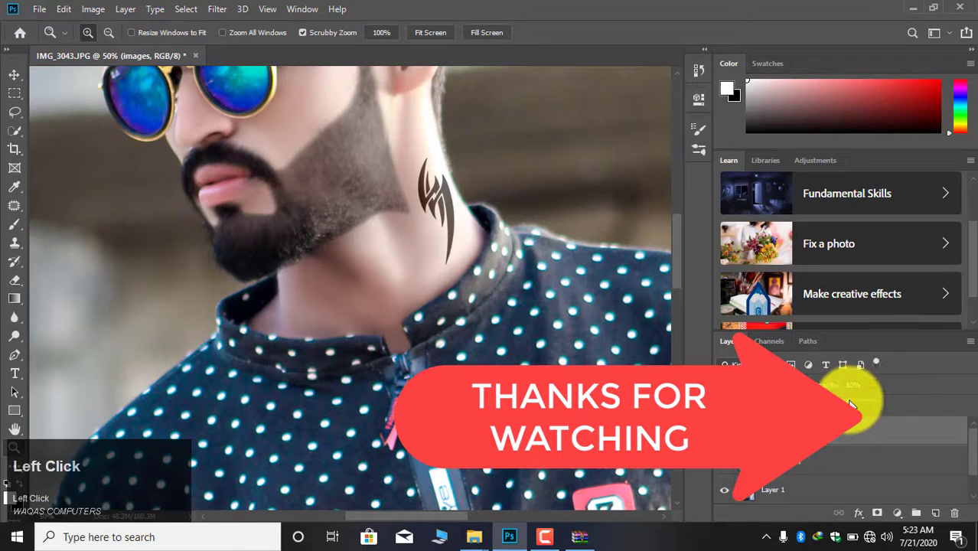
pyautogui.scroll(-4, 447, 164)
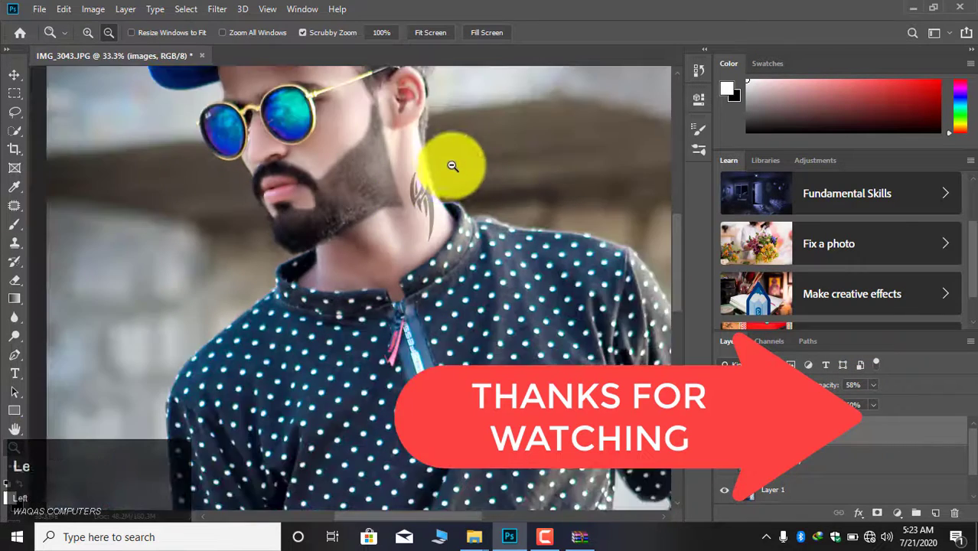
pyautogui.scroll(-1, 472, 144)
pyautogui.scroll(1, 403, 109)
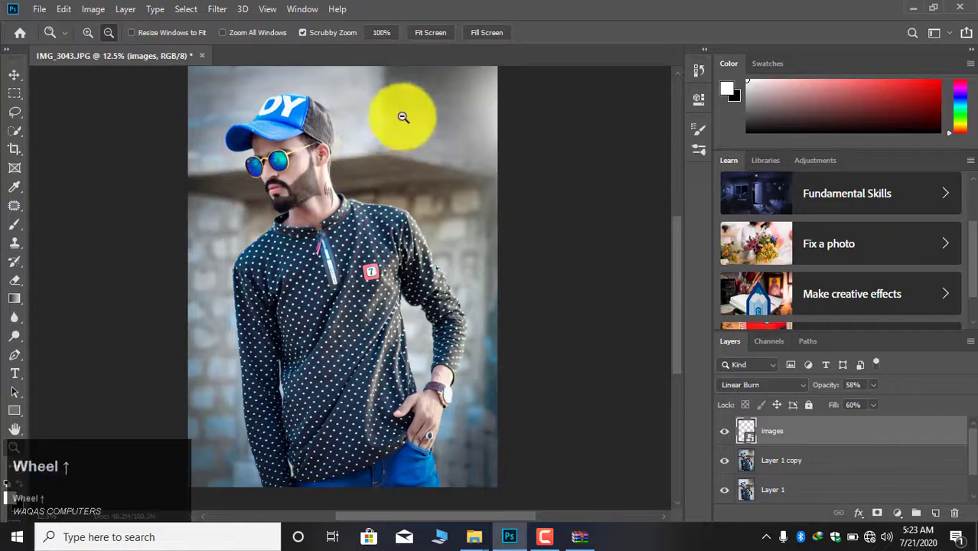
# Save a JPEG copy of the edited portrait under the file name IMG_3043f.
pyautogui.click(39, 9)
pyautogui.click(61, 155)
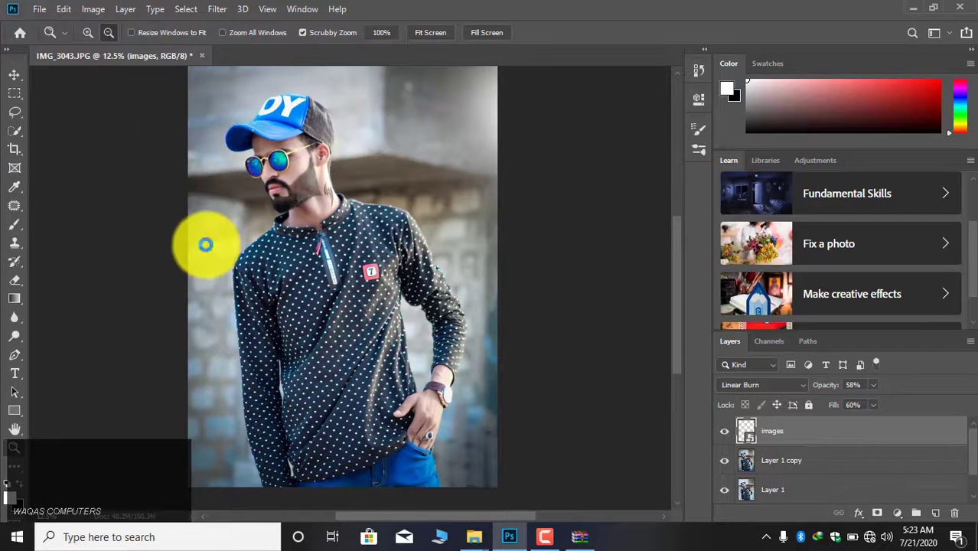
pyautogui.click(215, 385)
pyautogui.click(186, 243)
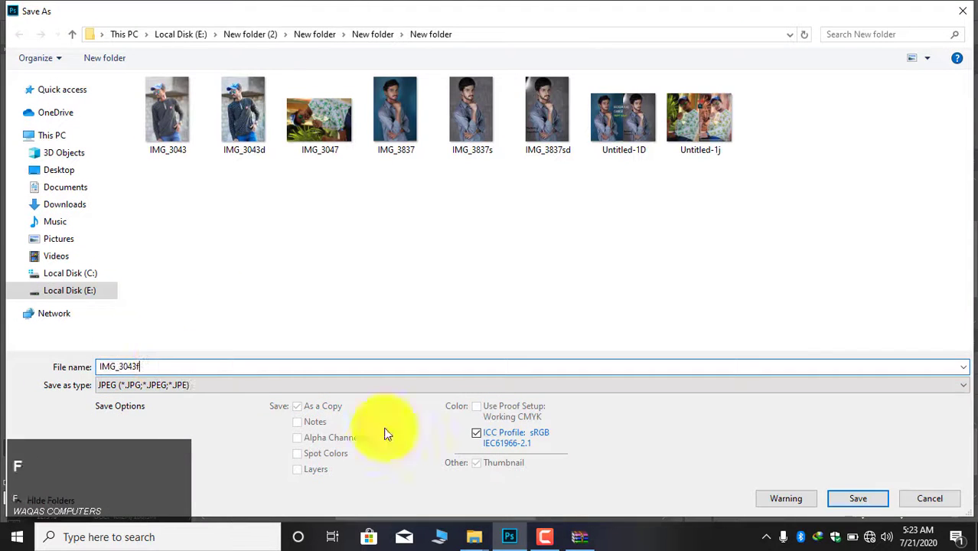
pyautogui.click(856, 498)
pyautogui.click(550, 116)
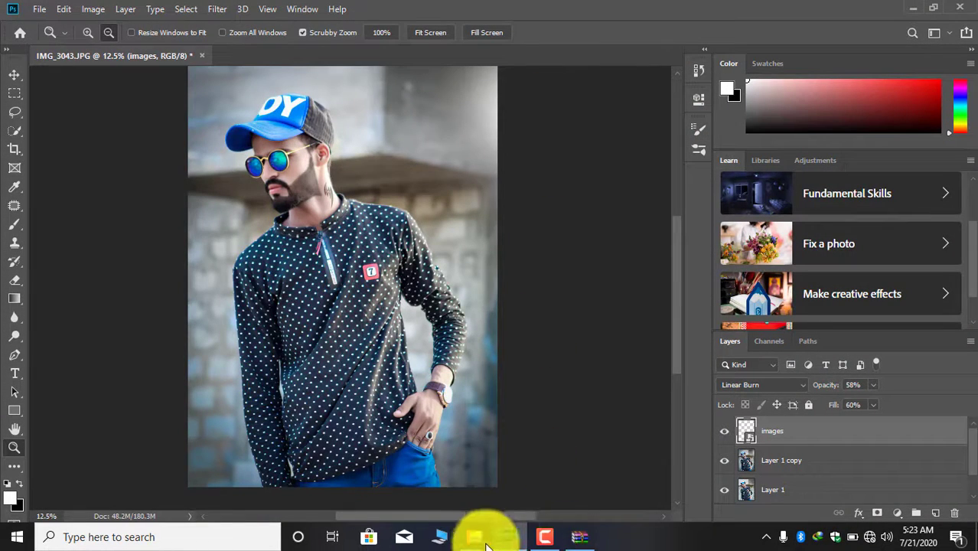
# Switch to File Explorer and open the writing pic folder inside New folder.
pyautogui.moveTo(486, 544)
pyautogui.click(443, 502)
pyautogui.click(15, 113)
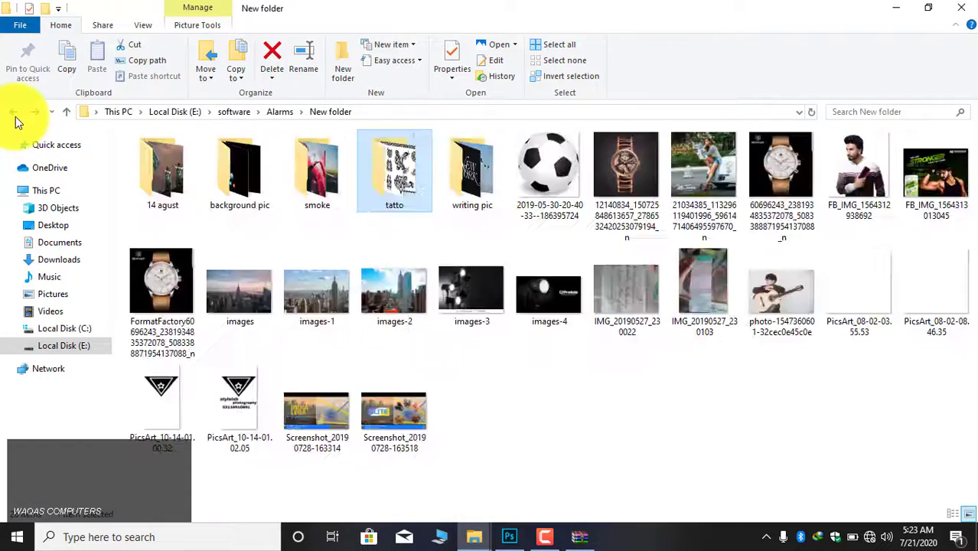
pyautogui.click(16, 115)
pyautogui.doubleClick(321, 192)
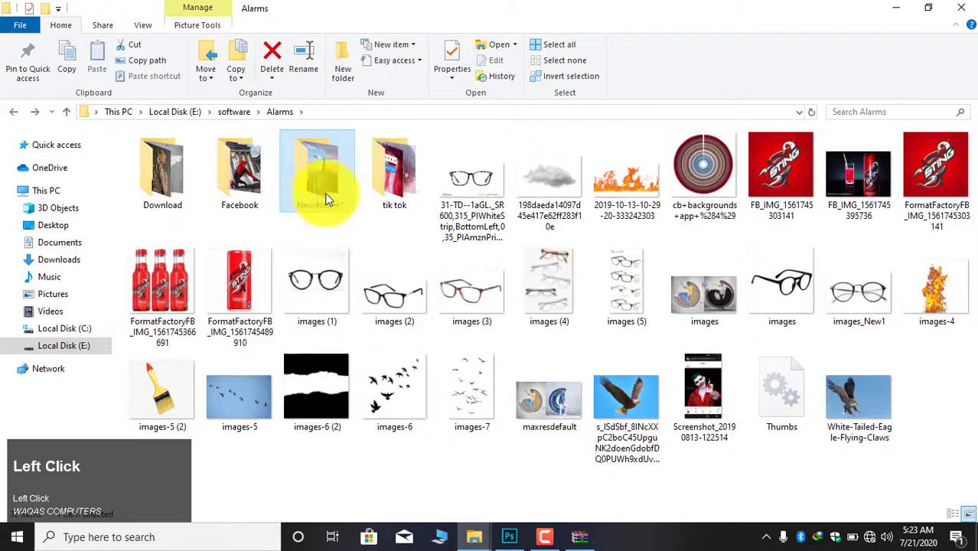
pyautogui.doubleClick(452, 182)
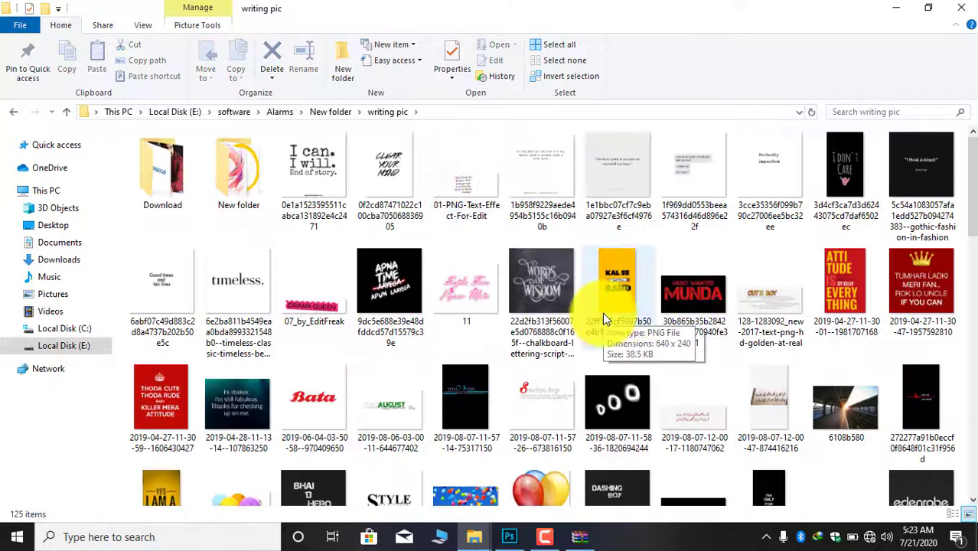
# Place the red MOST WANTED MUNDA picture across the man's chest and set its blend mode to Screen.
pyautogui.click(700, 292)
pyautogui.moveTo(515, 541); pyautogui.dragTo(435, 324)
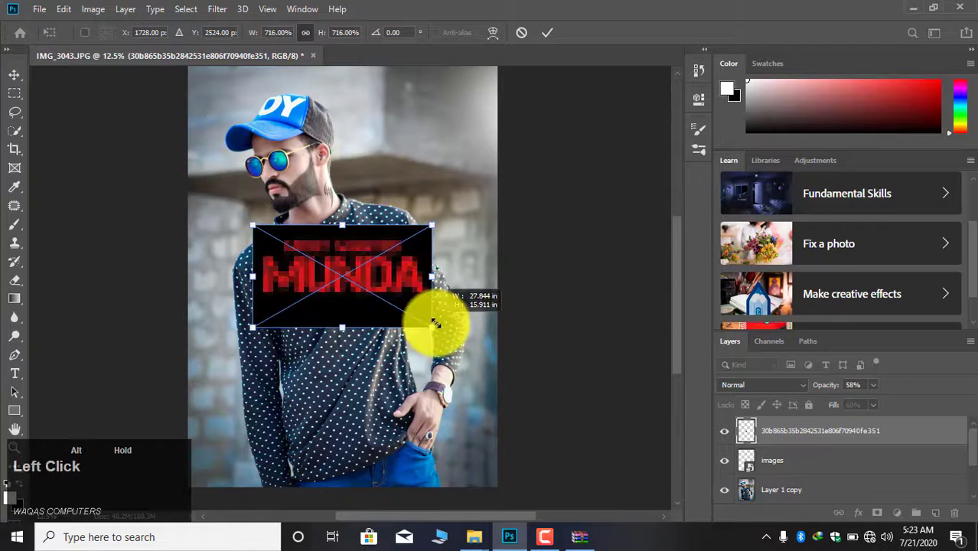
pyautogui.press('Return')
pyautogui.click(761, 385)
pyautogui.click(733, 271)
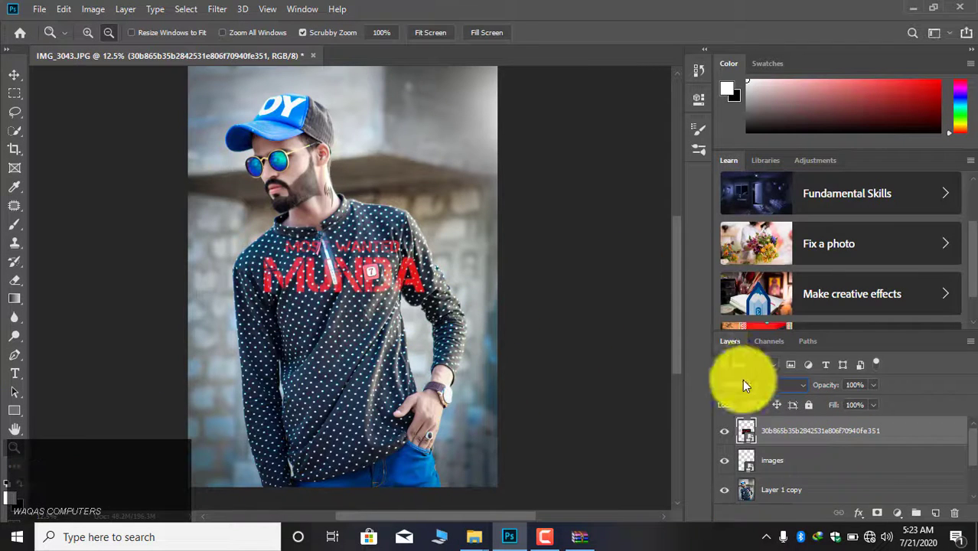
pyautogui.click(742, 384)
pyautogui.click(745, 284)
# Move the MUNDA lettering down to the lower-left part of the photo.
pyautogui.scroll(-2, 343, 255)
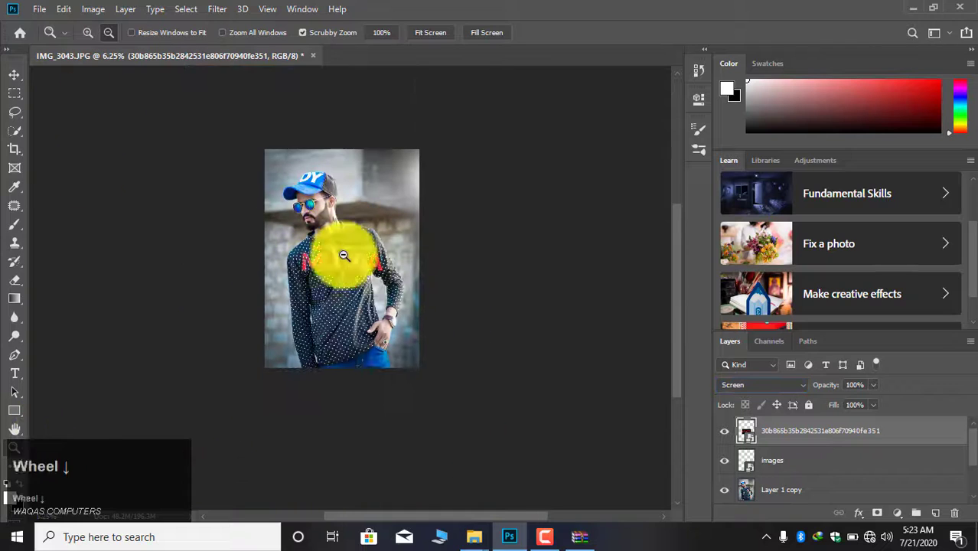
pyautogui.press('v')
pyautogui.hotkey('ctrl', 't')
pyautogui.moveTo(373, 251); pyautogui.dragTo(349, 356)
pyautogui.press('Return')
pyautogui.press('z')
pyautogui.click(318, 240)
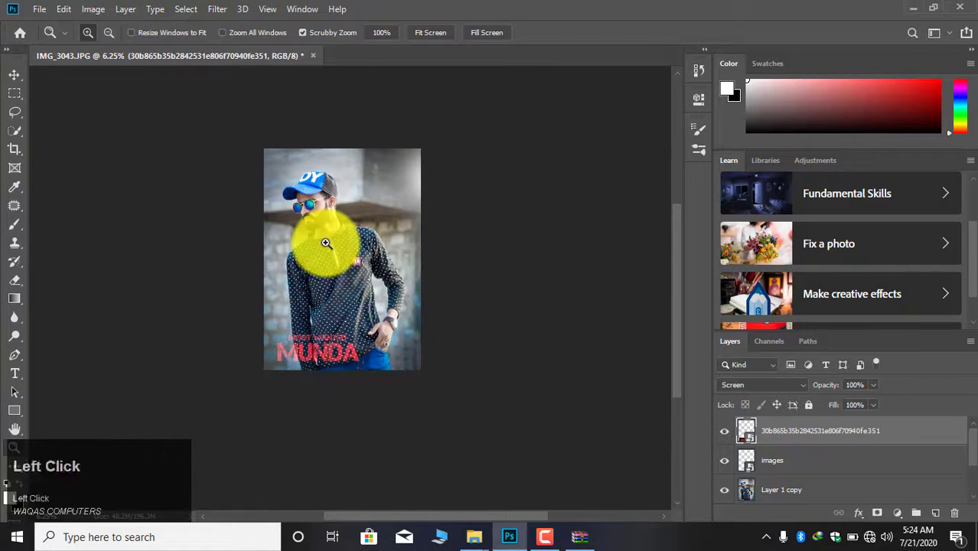
# Try other blend modes on the MUNDA lettering, including Divide and Saturation.
pyautogui.hotkey('ctrl', 't')
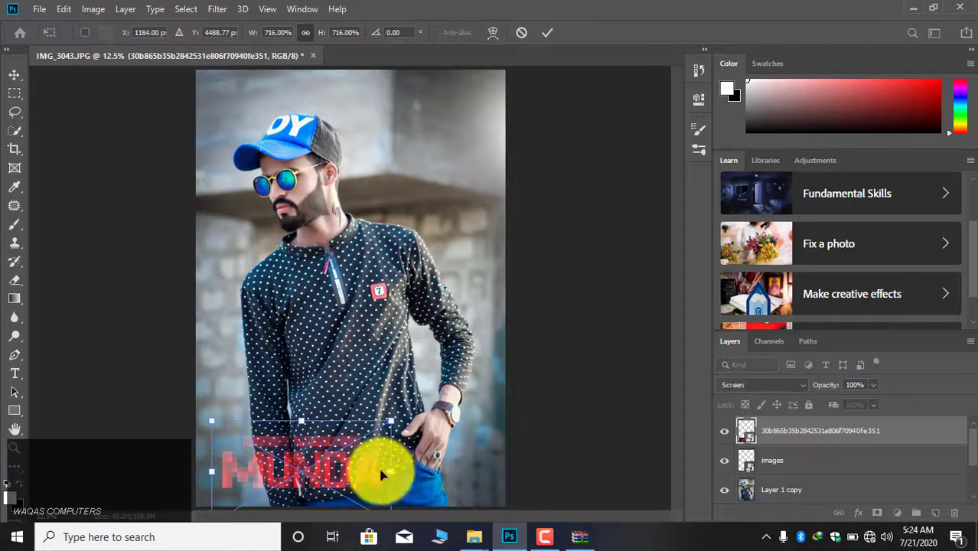
pyautogui.click(737, 384)
pyautogui.click(731, 456)
pyautogui.click(730, 386)
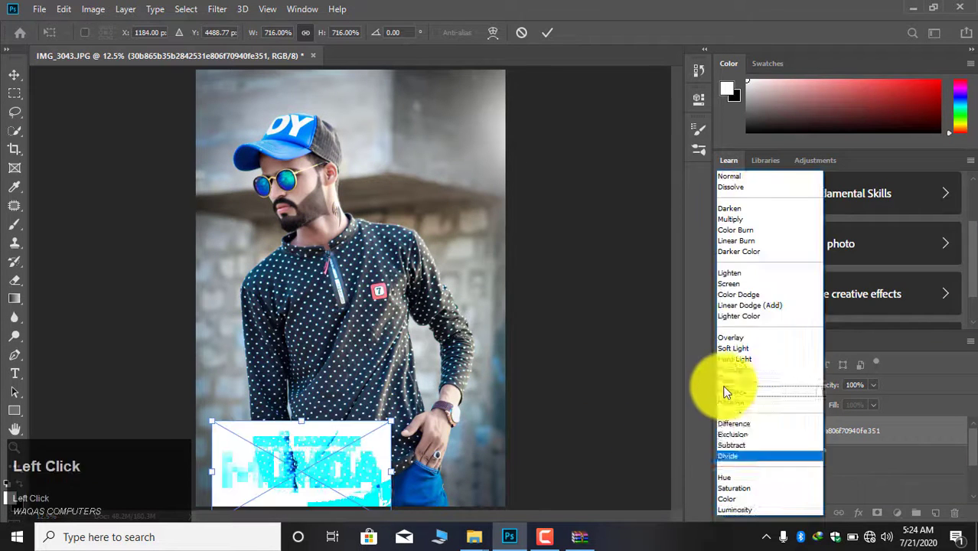
pyautogui.click(727, 391)
pyautogui.click(728, 387)
pyautogui.click(735, 485)
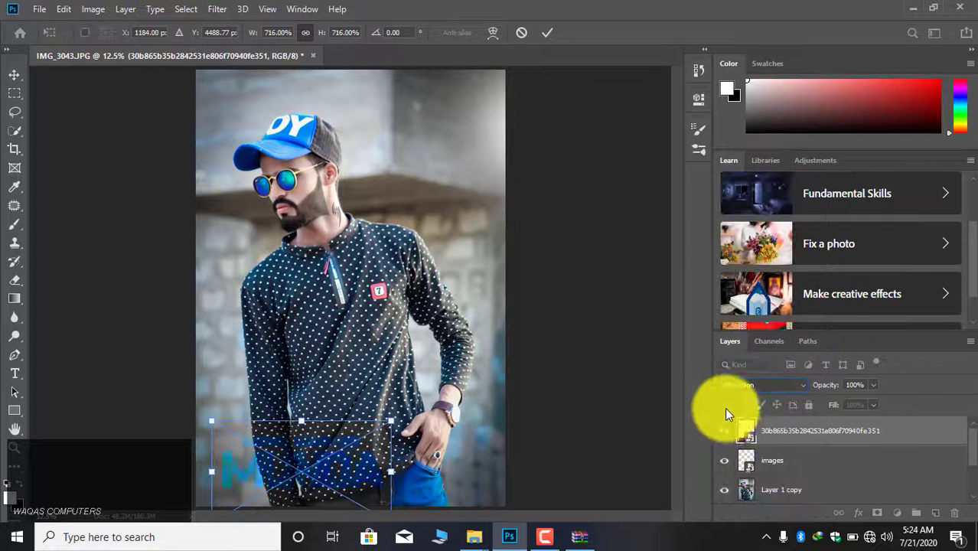
# Move the MUNDA lettering to the upper-right background beside the cap and set its blend mode to Color.
pyautogui.moveTo(351, 460); pyautogui.dragTo(476, 149)
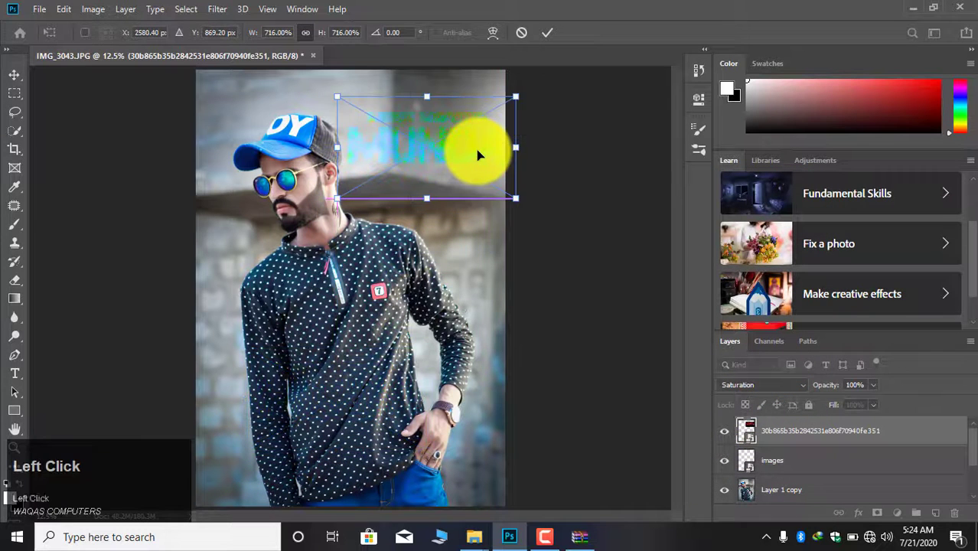
pyautogui.press('Return')
pyautogui.press('z')
pyautogui.click(736, 385)
pyautogui.click(731, 267)
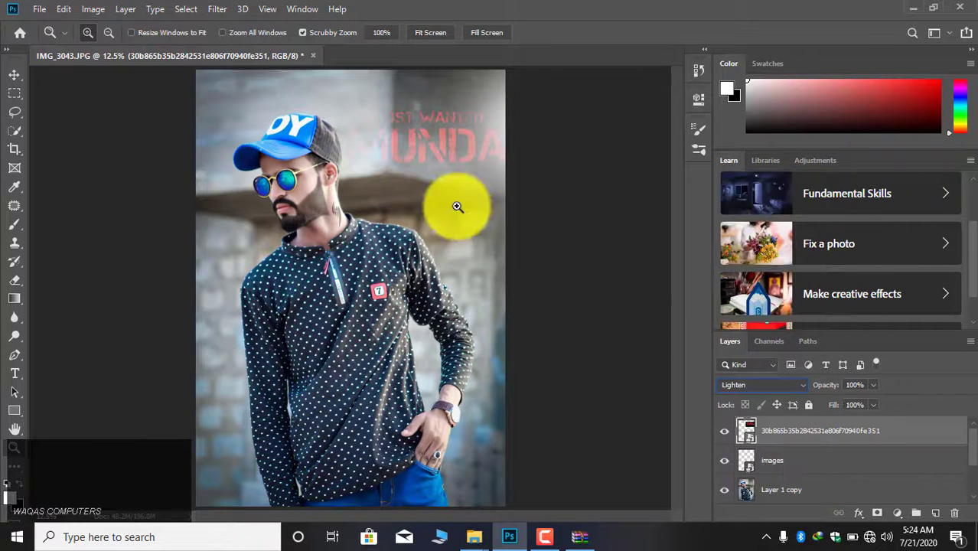
pyautogui.click(731, 384)
pyautogui.click(736, 284)
pyautogui.click(738, 381)
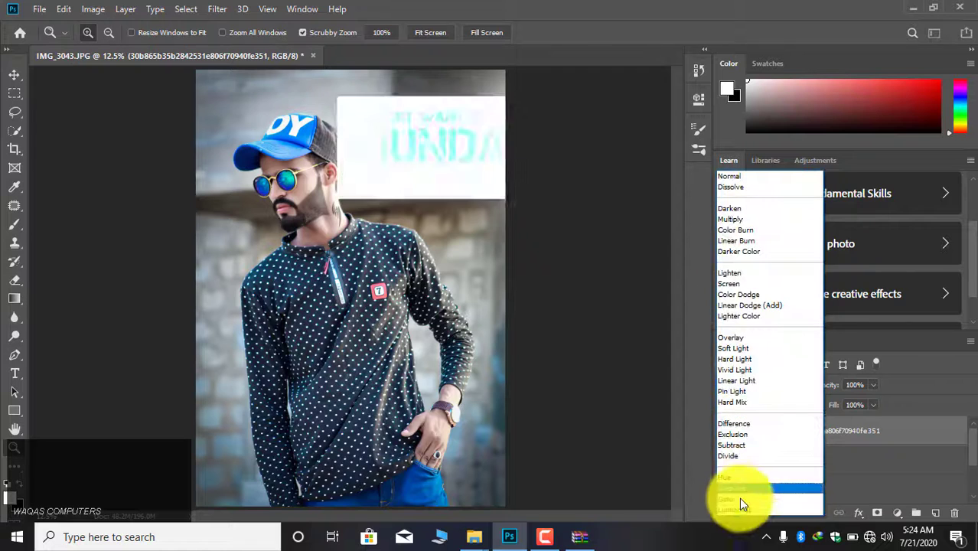
pyautogui.click(726, 498)
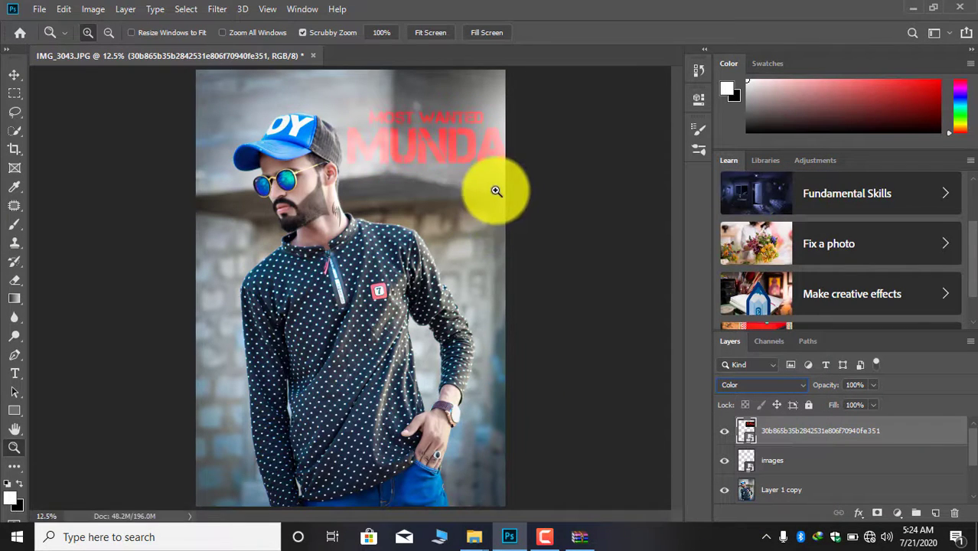
# Shrink the MUNDA lettering and place it small in the photo's lower-left corner.
pyautogui.hotkey('ctrl', 't')
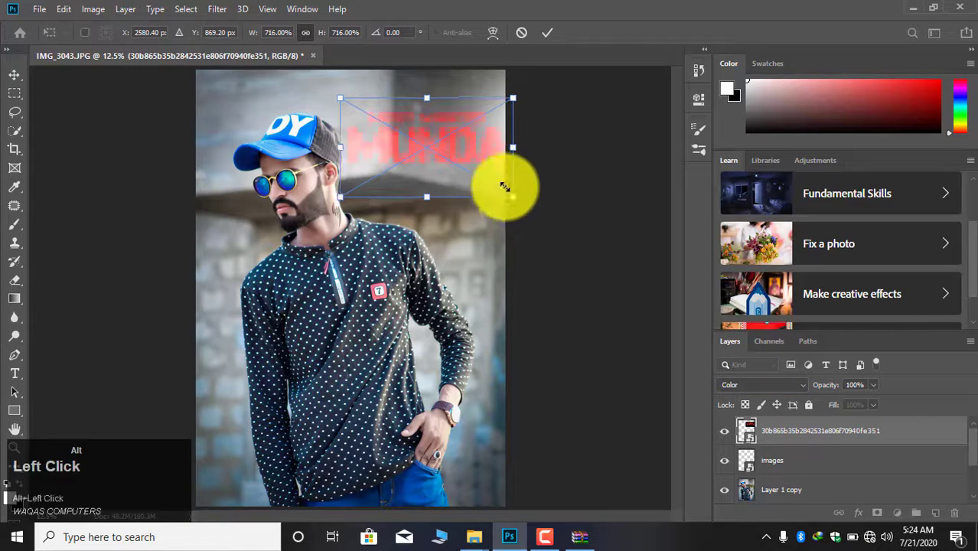
pyautogui.moveTo(504, 186); pyautogui.dragTo(282, 484)
pyautogui.press('Return')
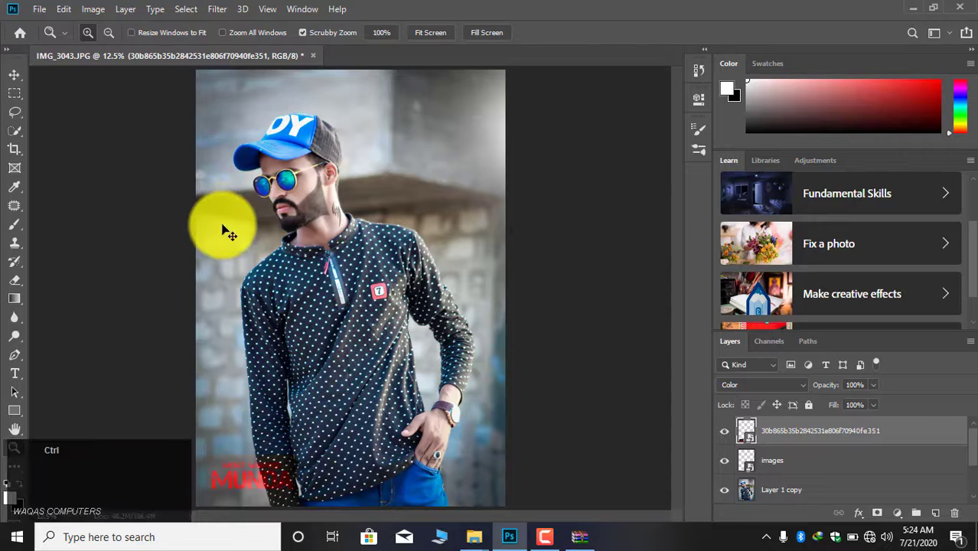
# Move the MUNDA lettering back to the upper-right background and scale it to about 548%.
pyautogui.hotkey('ctrl', 't')
pyautogui.moveTo(261, 316); pyautogui.dragTo(411, 106)
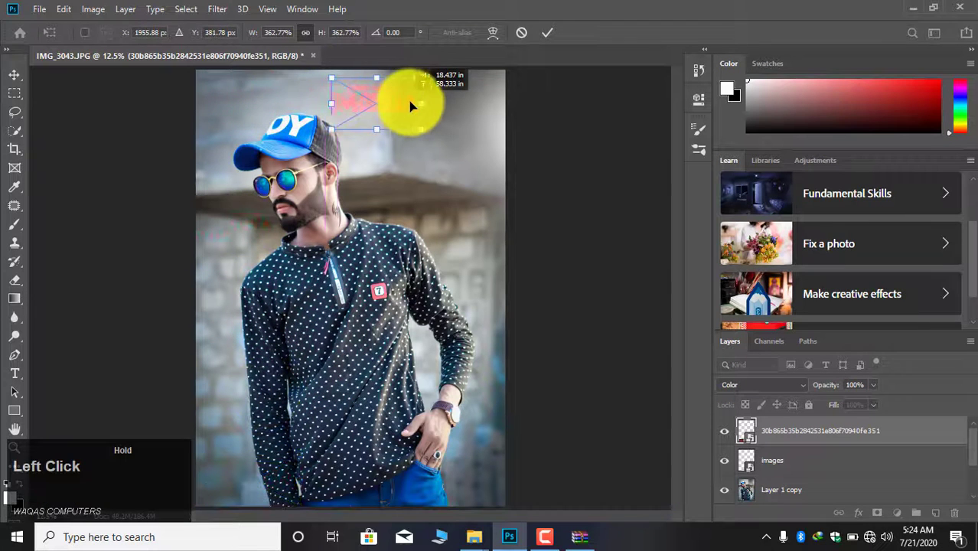
pyautogui.moveTo(455, 136); pyautogui.dragTo(462, 141)
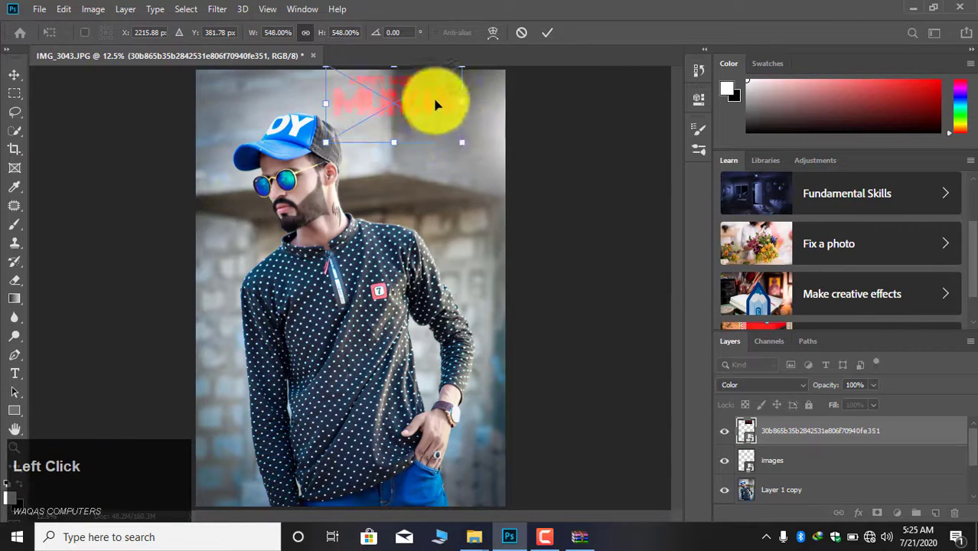
pyautogui.press('Return')
pyautogui.press('z')
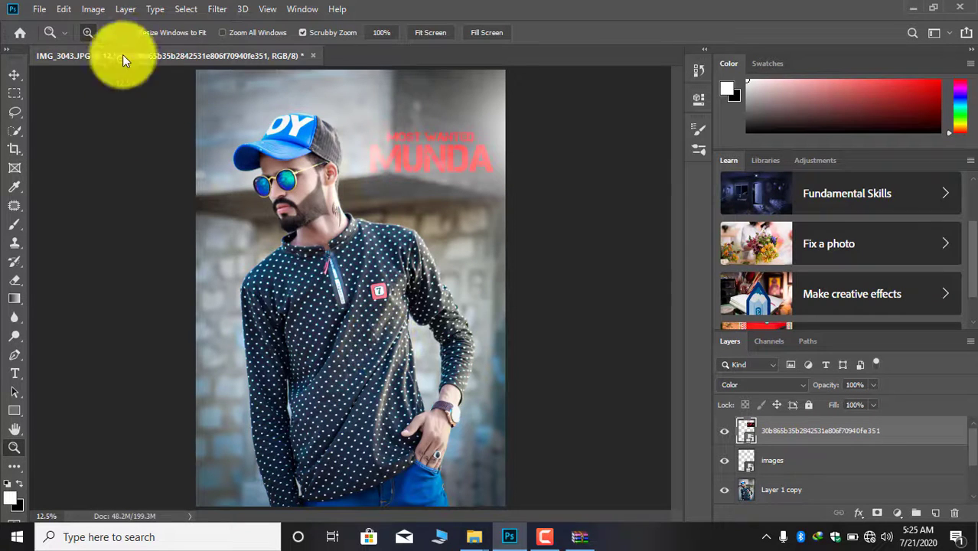
# Adjust the merged portrait in the Camera Raw Filter with Oranges luminance at +2 and a reduced Oranges saturation.
pyautogui.click(108, 33)
pyautogui.click(402, 166)
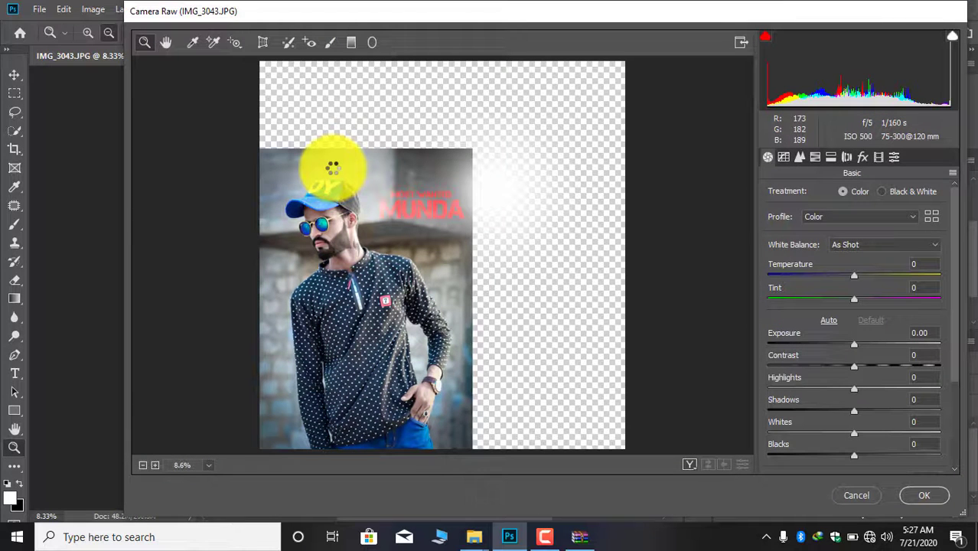
pyautogui.click(814, 157)
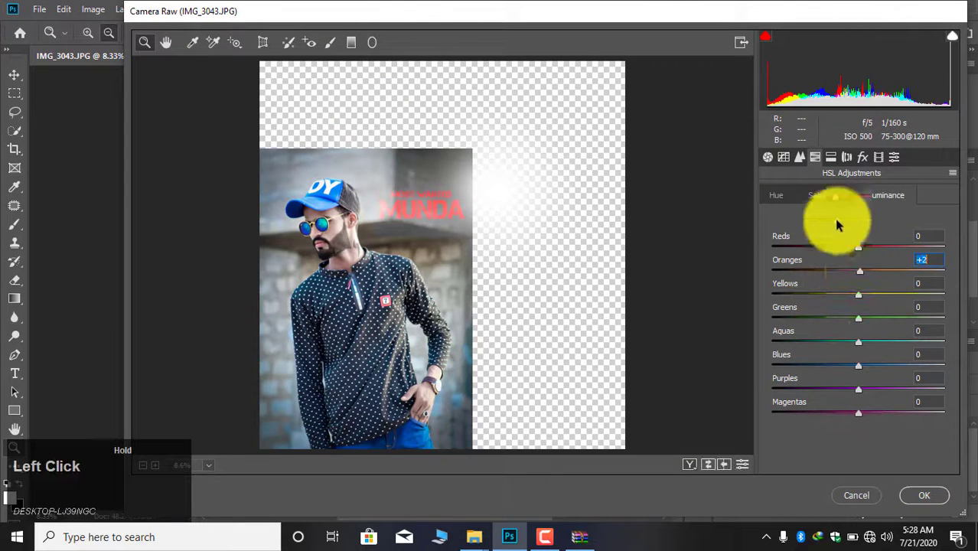
pyautogui.click(826, 195)
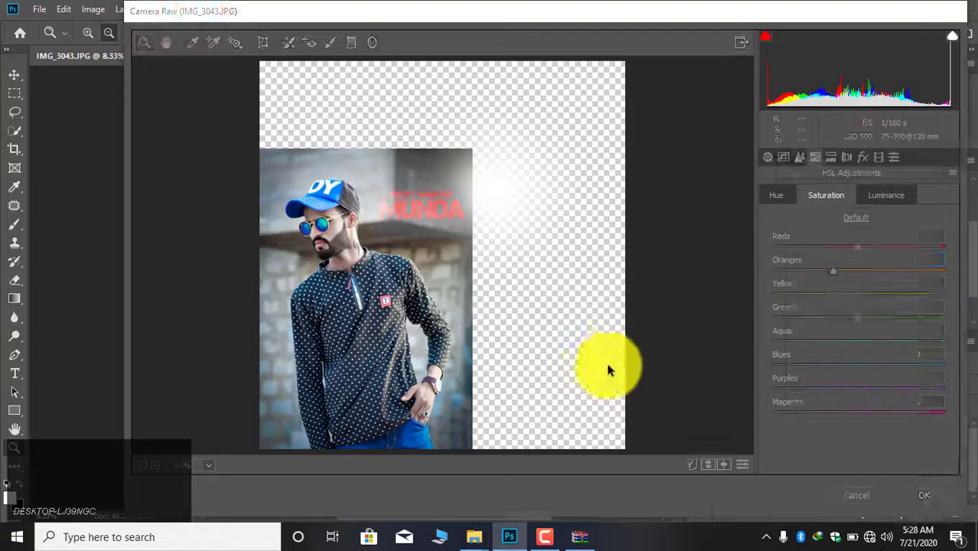
pyautogui.press('Return')
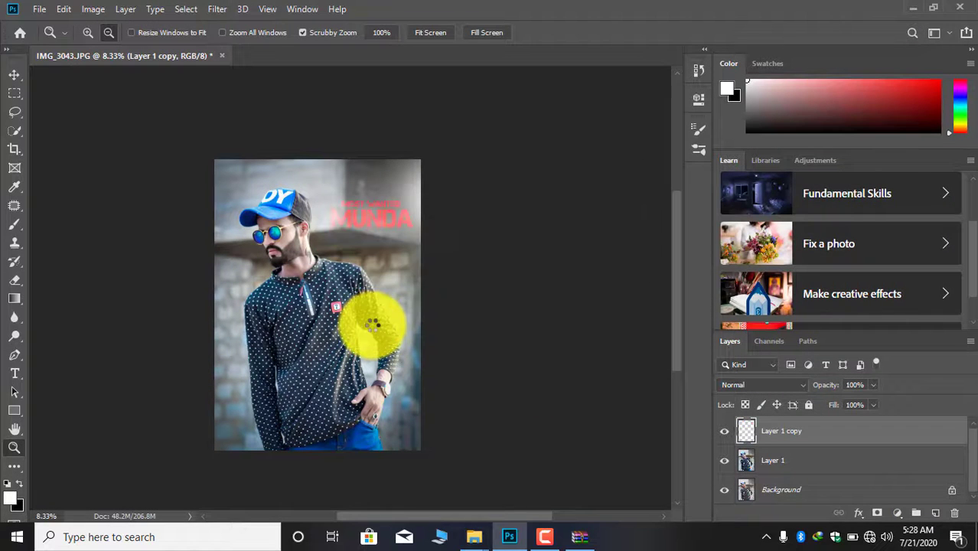